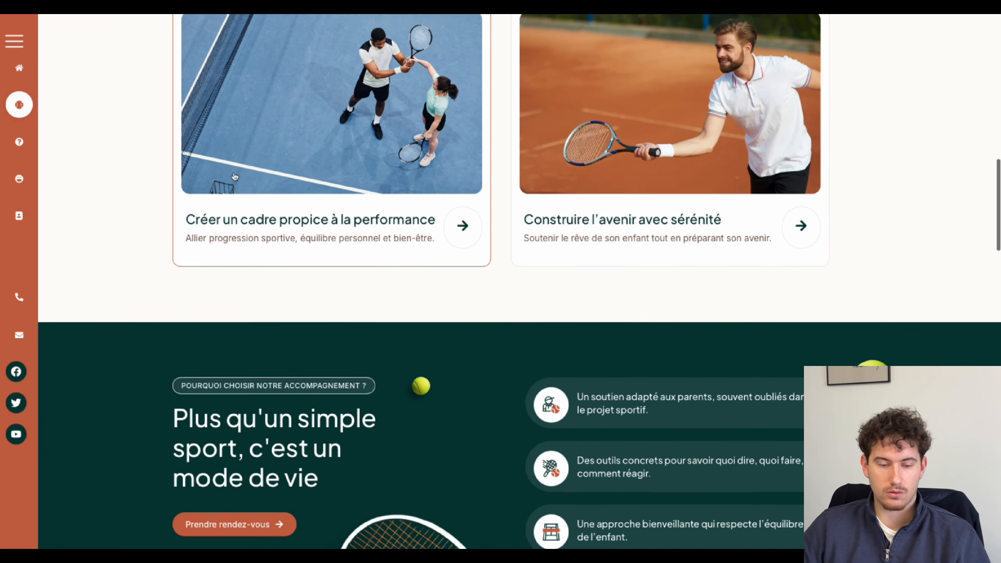
Step: Scroll up through the live tennis site to preview its orange sidebar
scroll(233, 175, up, 11)
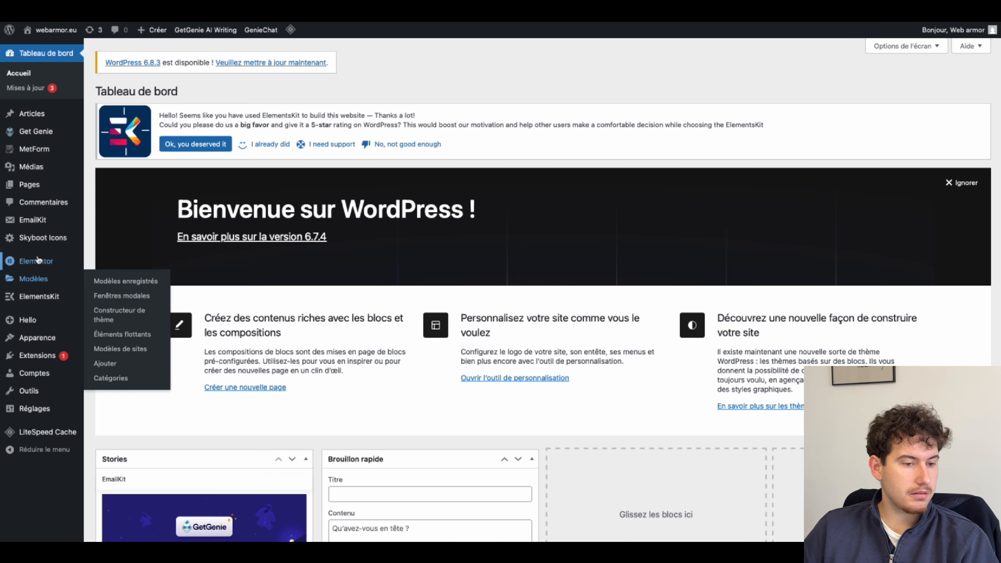
Step: Create an ElementsKit header template named 'Test YTB' and open it in Elementor
mouse_move(37, 299)
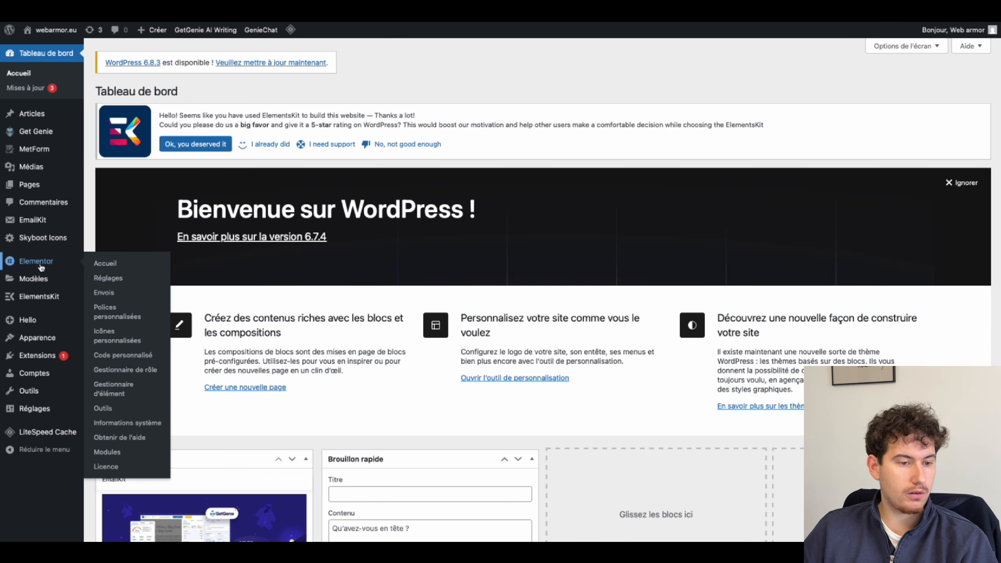
mouse_move(37, 278)
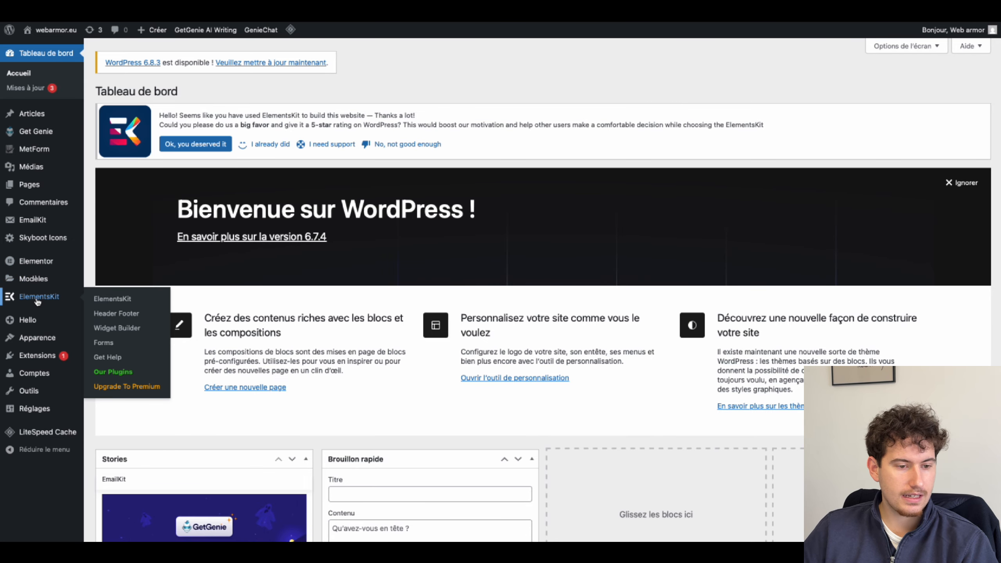
click(112, 314)
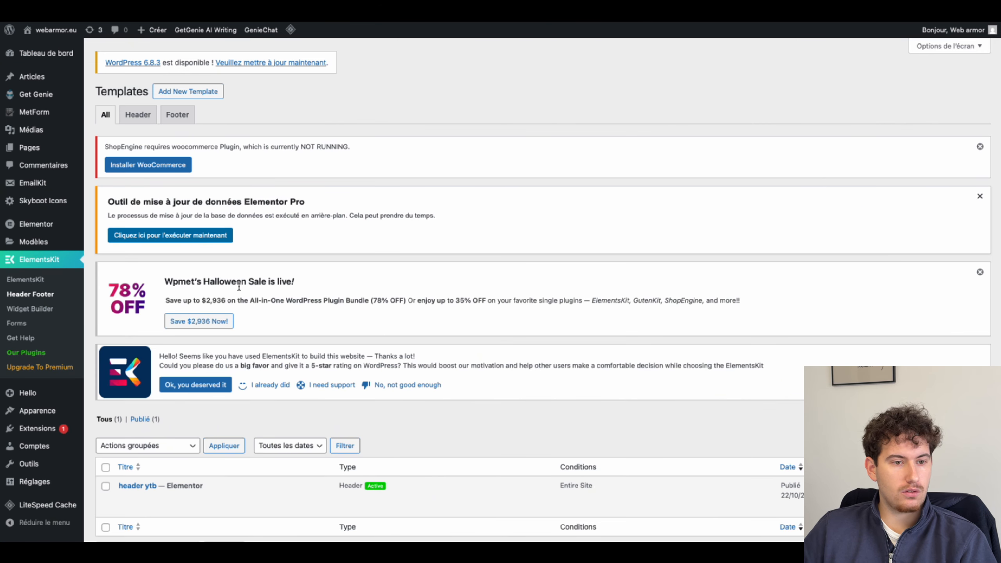
click(136, 115)
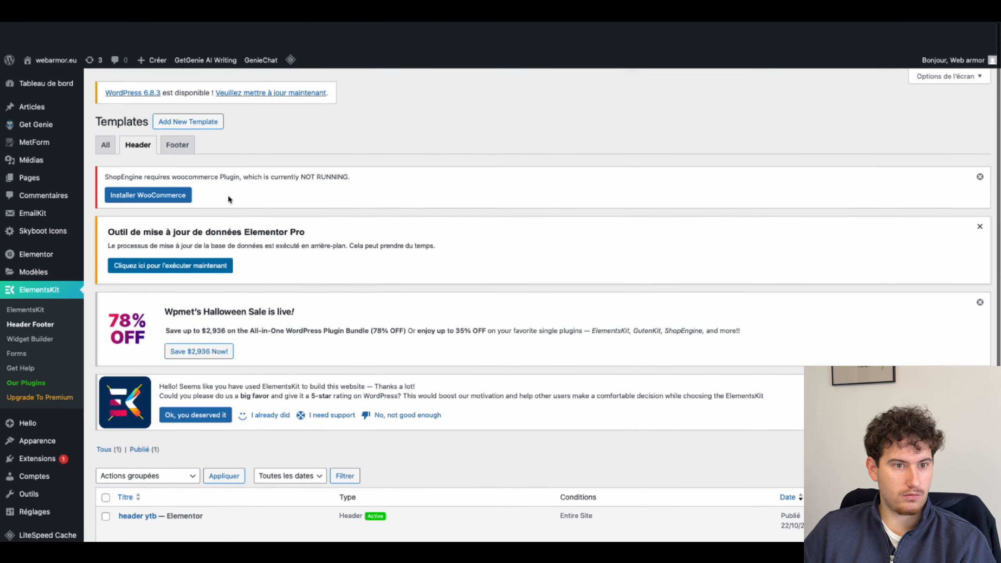
click(190, 125)
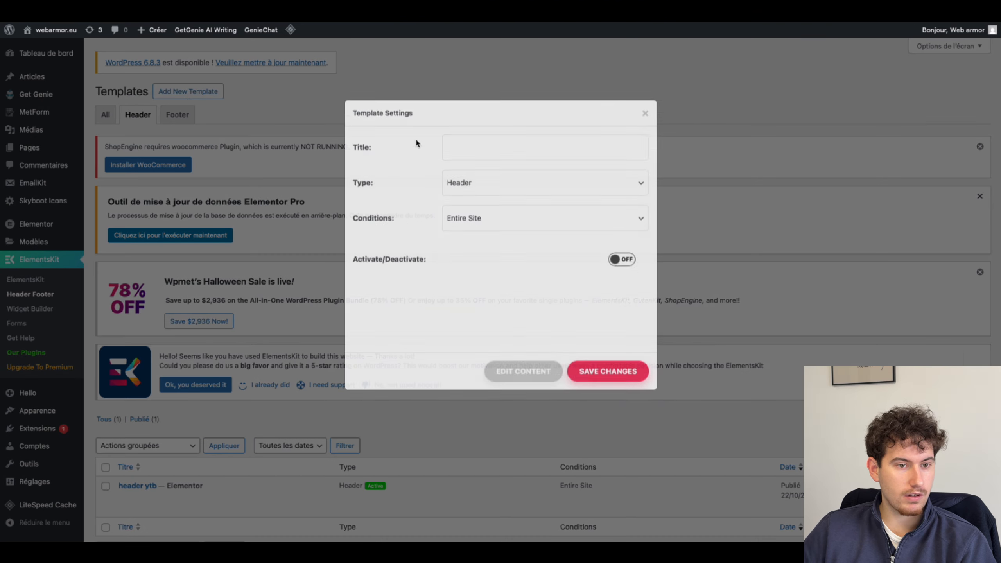
click(476, 196)
text(Test YTB)
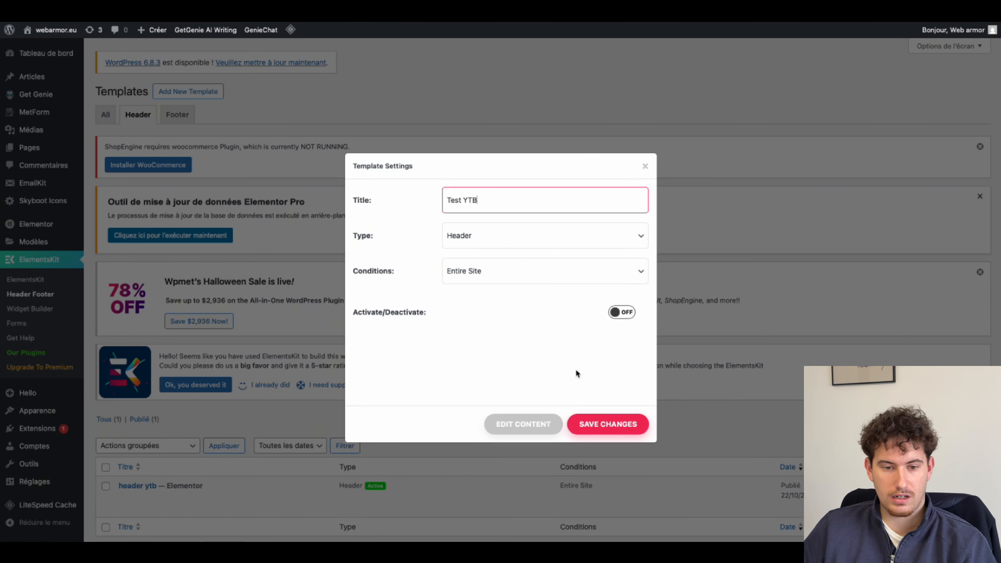
click(524, 425)
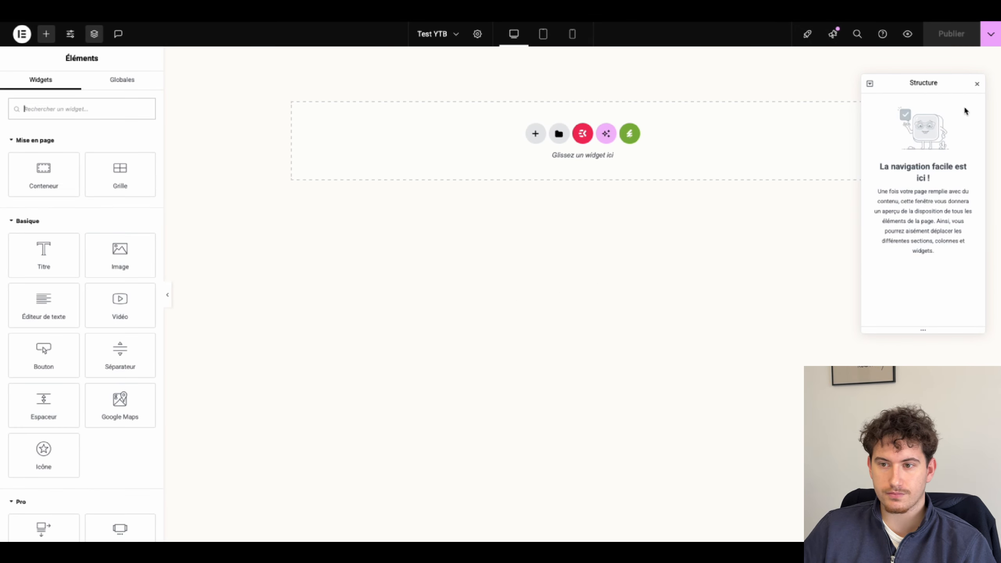
Step: Add a single-column flexbox container to the empty template
click(977, 86)
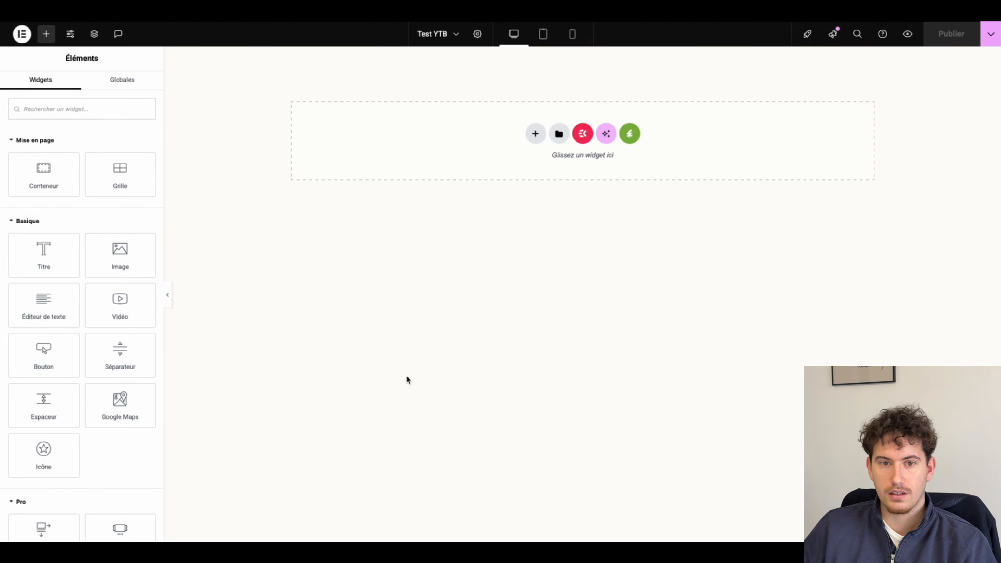
click(535, 133)
click(546, 166)
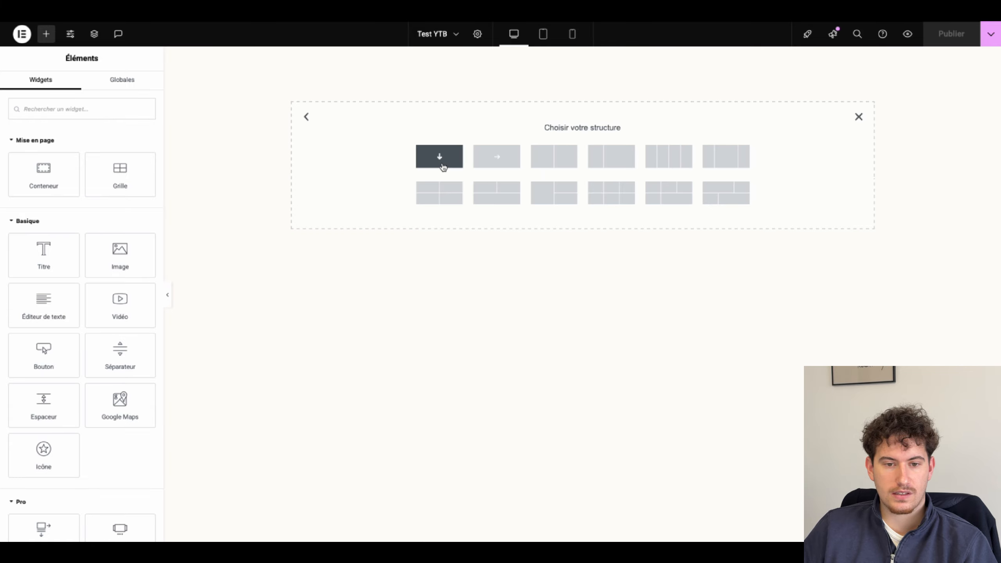
click(431, 205)
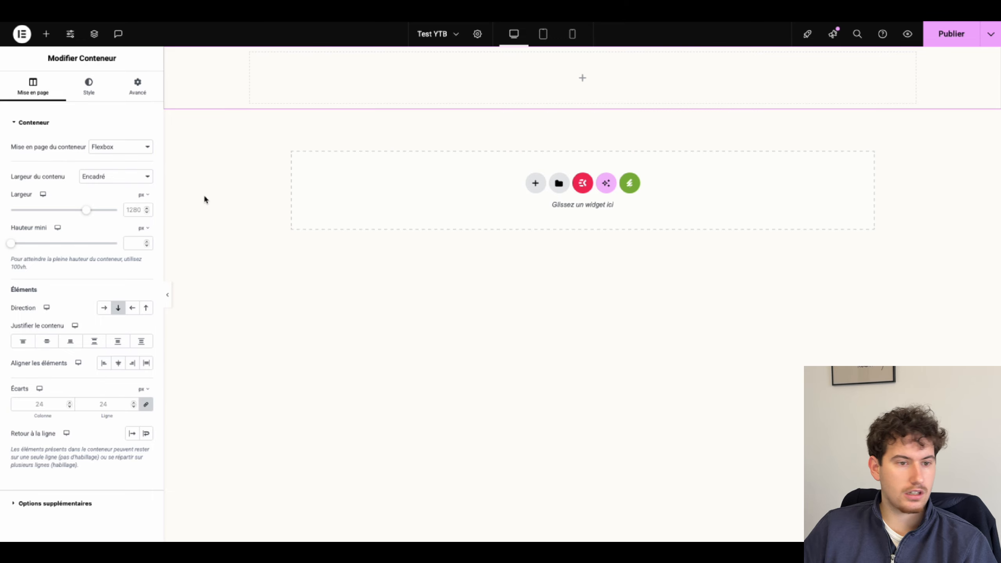
Step: Make the container full width, 250 px wide, with a 100 vh minimum height
click(93, 176)
click(95, 186)
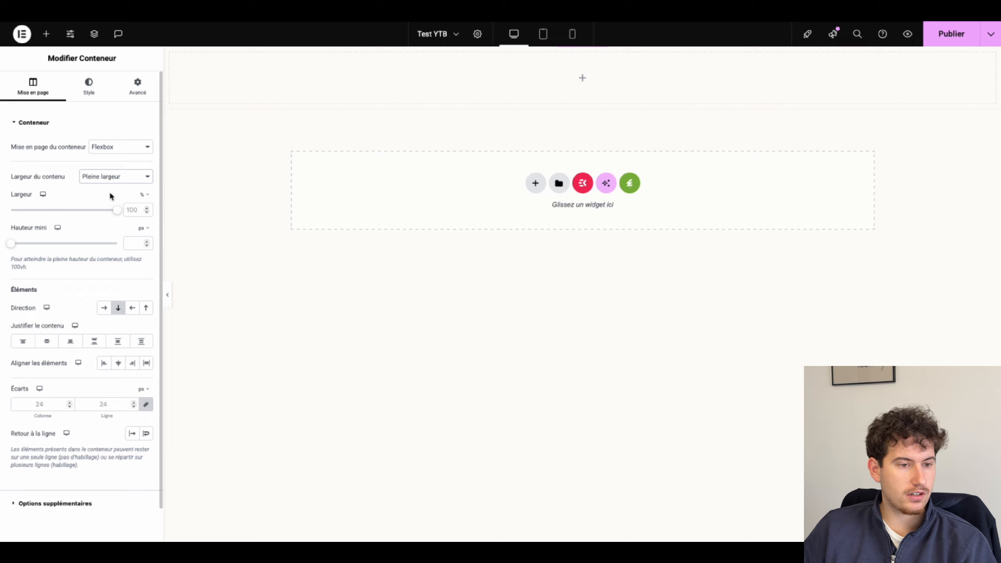
click(143, 195)
click(141, 199)
click(135, 208)
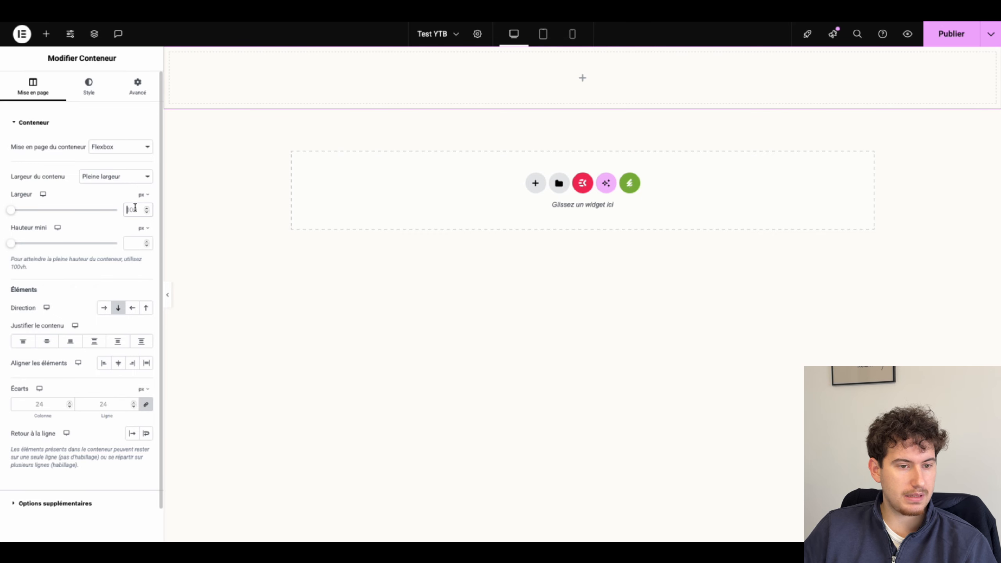
text(250)
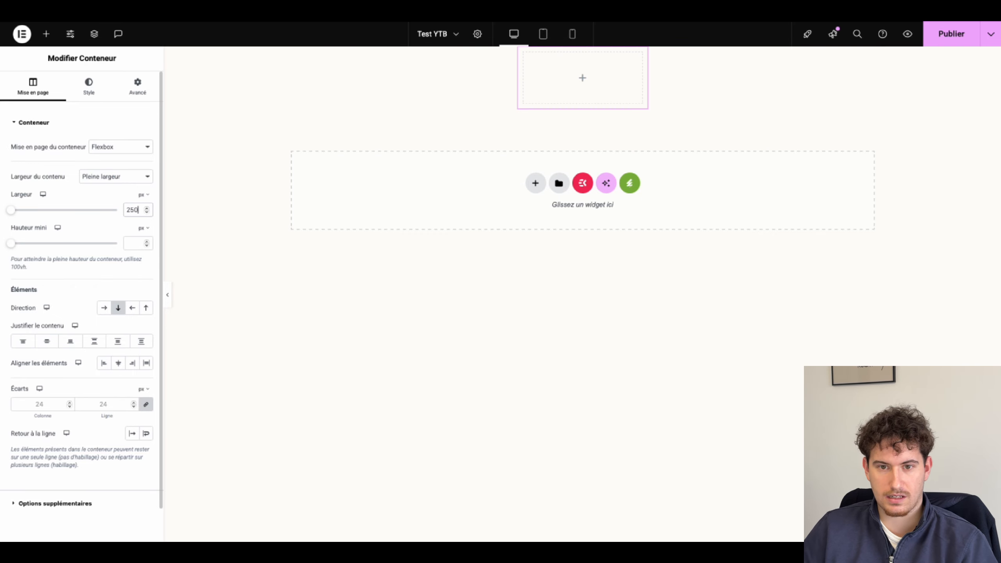
click(139, 227)
click(141, 277)
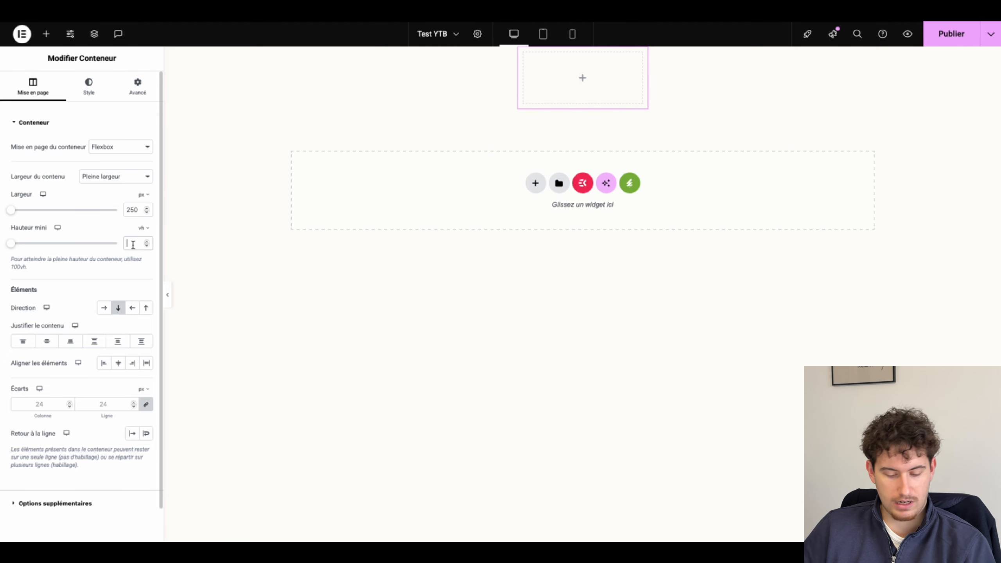
text(100)
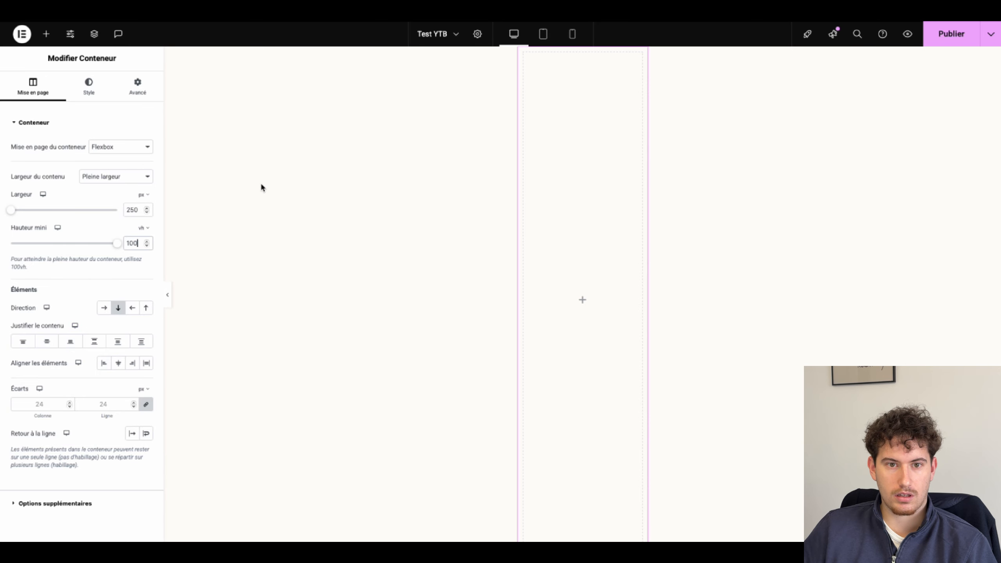
click(89, 90)
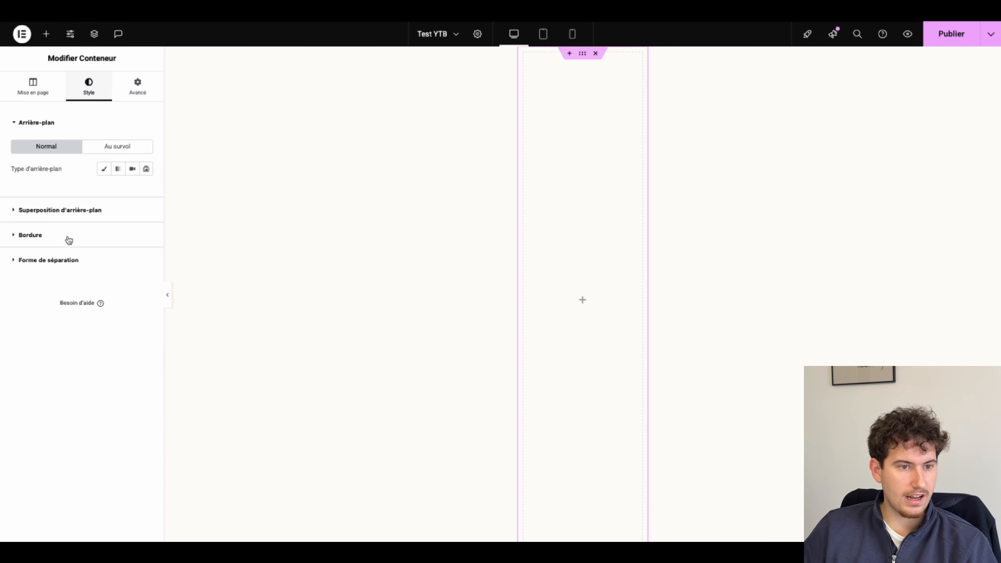
Step: Give the container a classic orange background overlay at full opacity
click(39, 213)
click(131, 194)
click(132, 215)
click(61, 323)
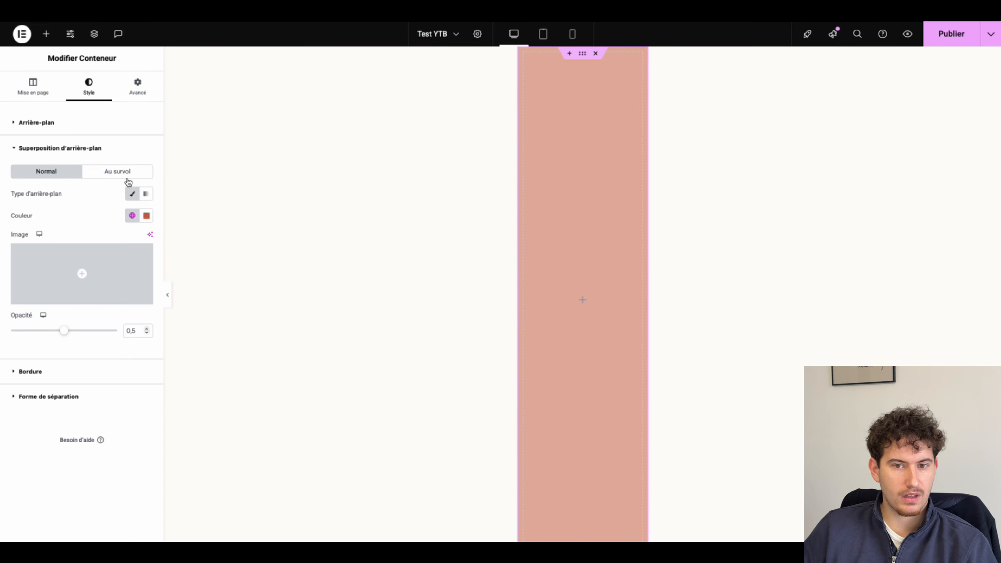
click(119, 332)
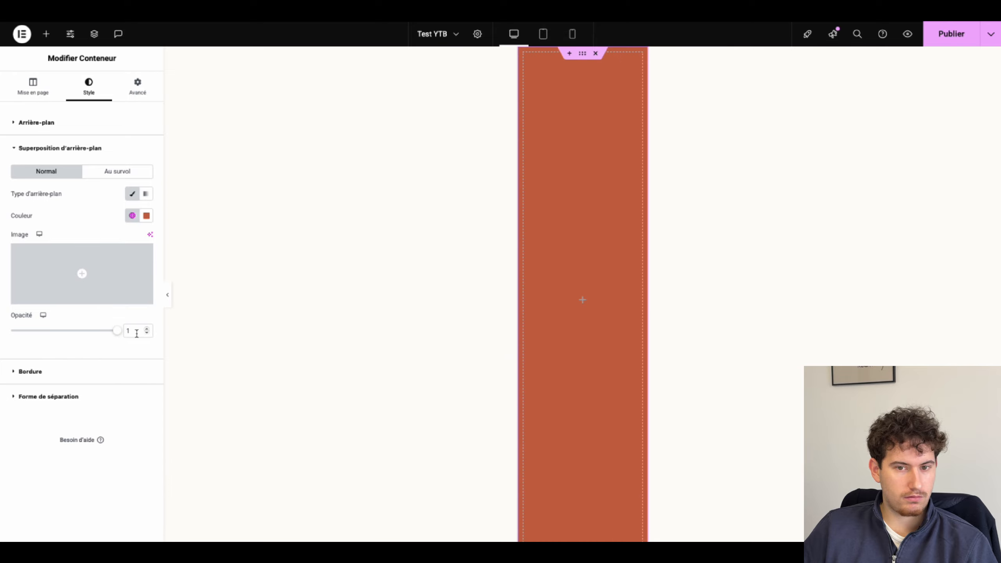
Step: Add the CSS class 'sidebar' to the container
click(137, 96)
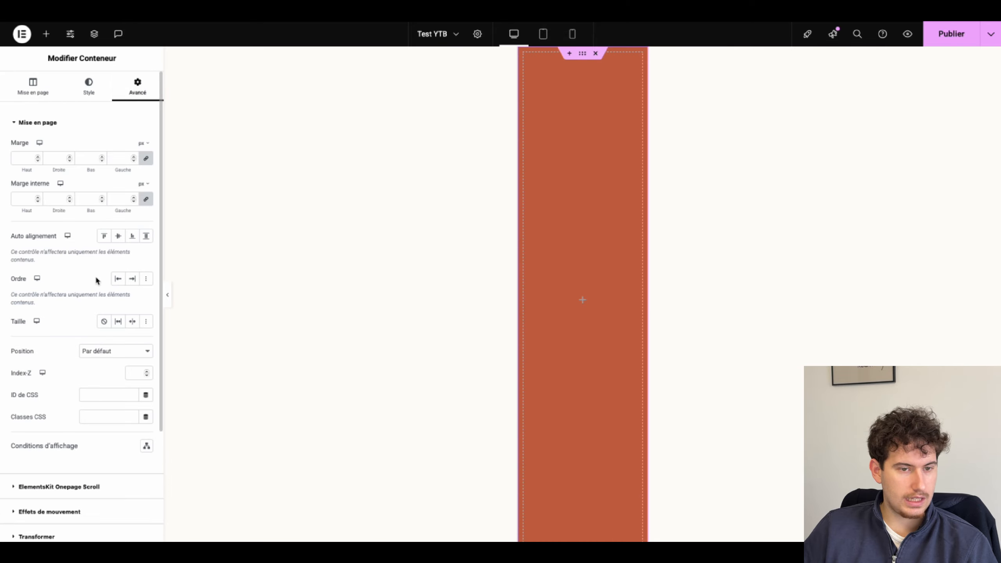
scroll(96, 280, down, 3)
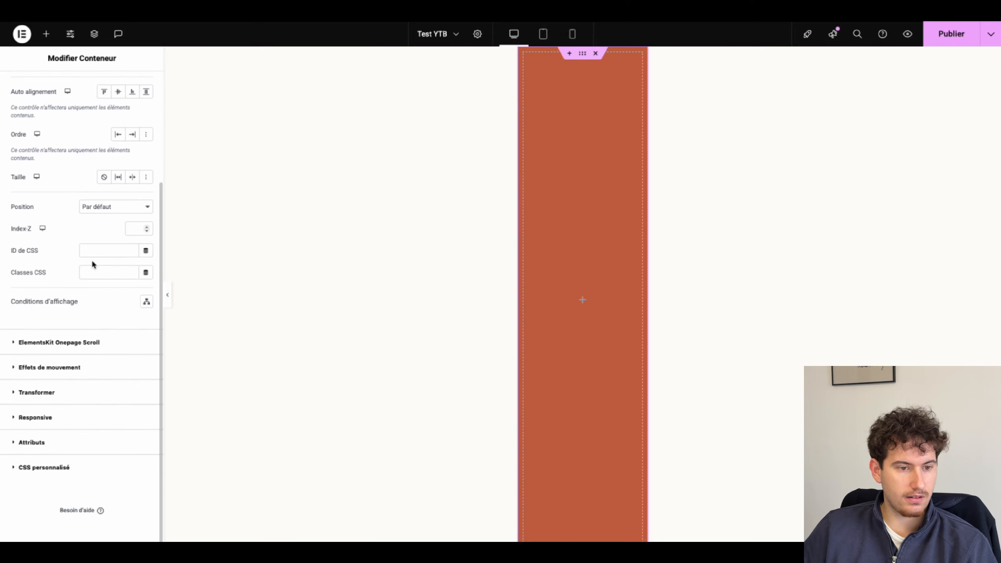
click(89, 272)
text(sidebar)
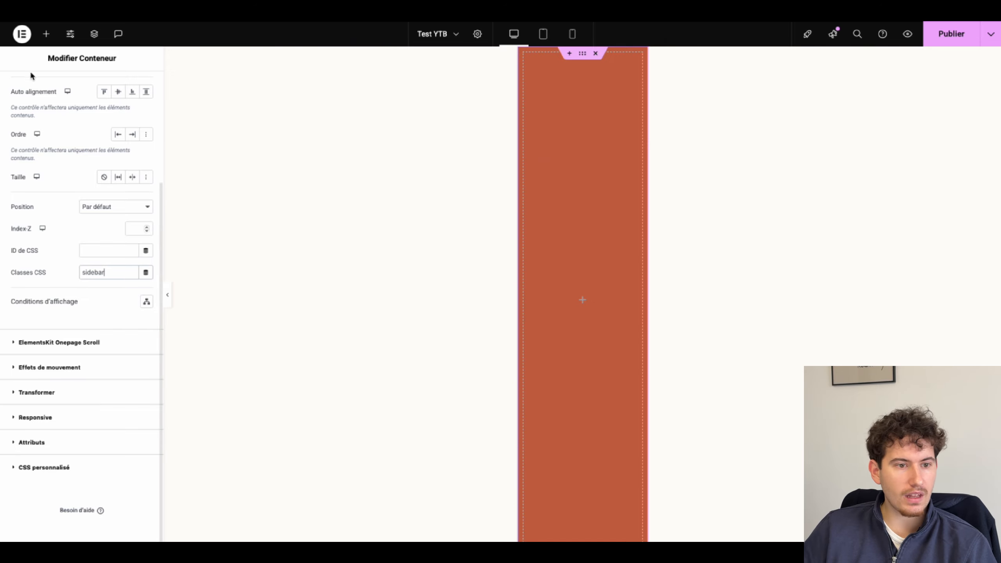
Step: Set all of the container's padding to 0
click(26, 468)
click(24, 282)
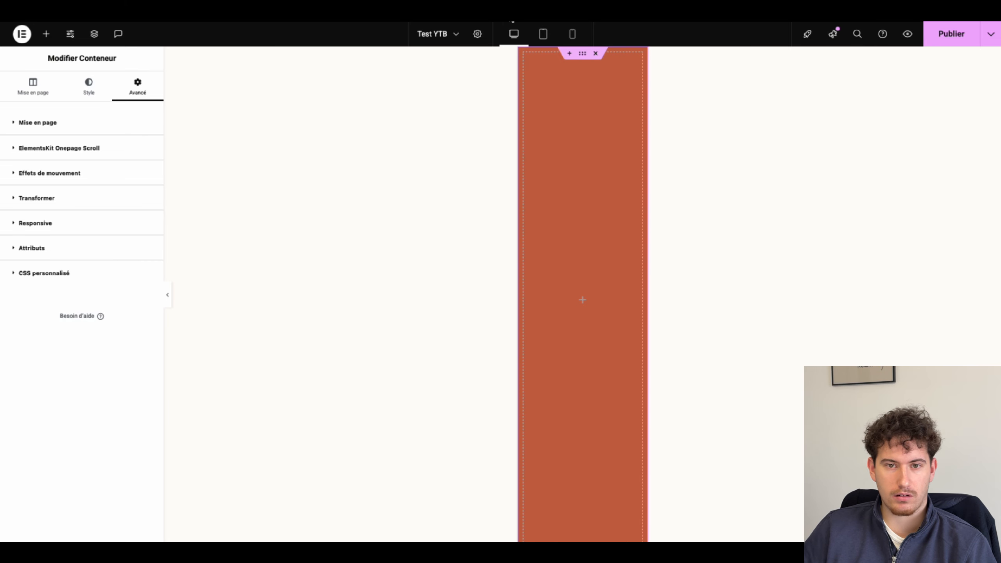
click(38, 123)
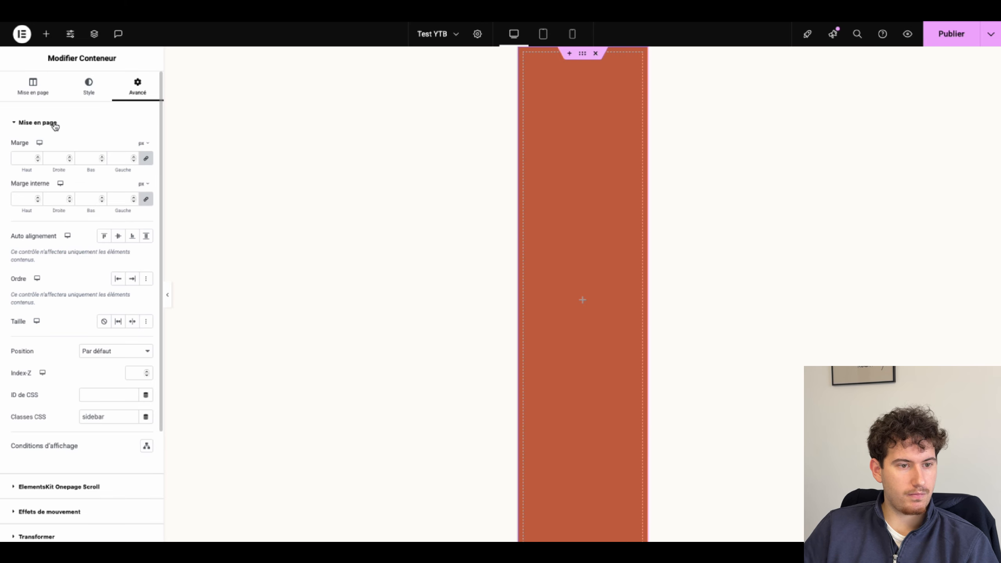
click(146, 199)
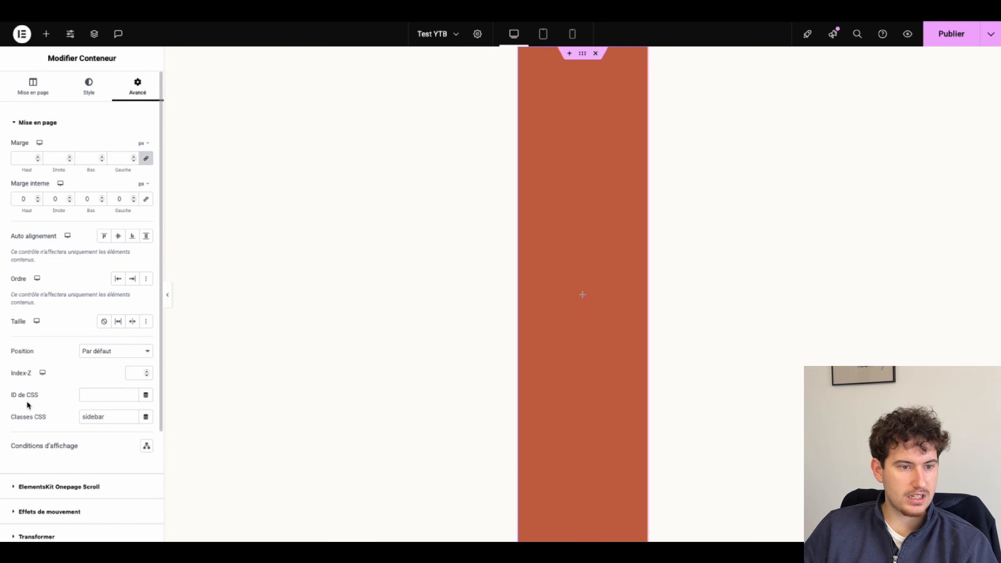
Step: Paste the fixed-sidebar CSS into the container's Custom CSS
scroll(70, 390, down, 4)
click(35, 467)
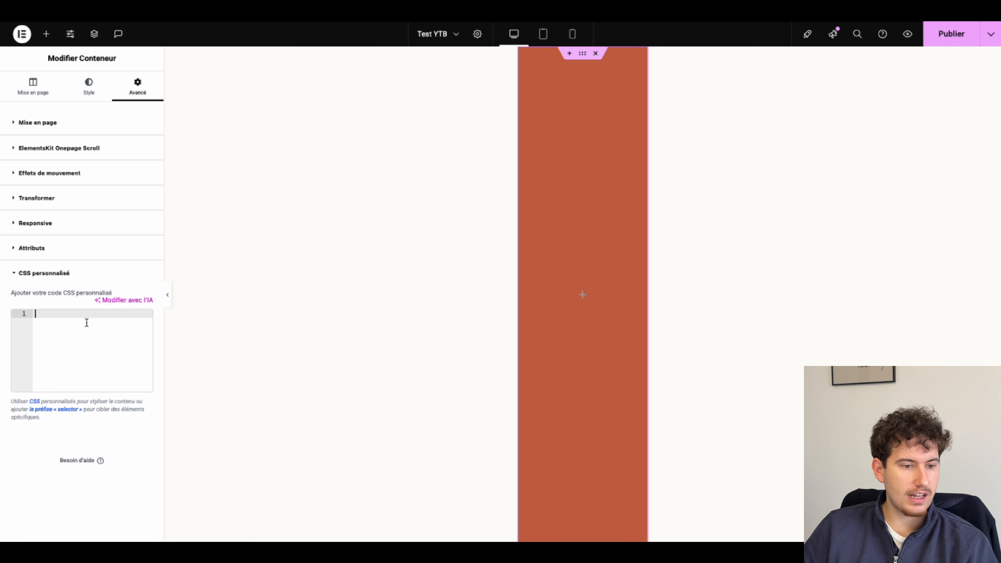
key(ctrl+v)
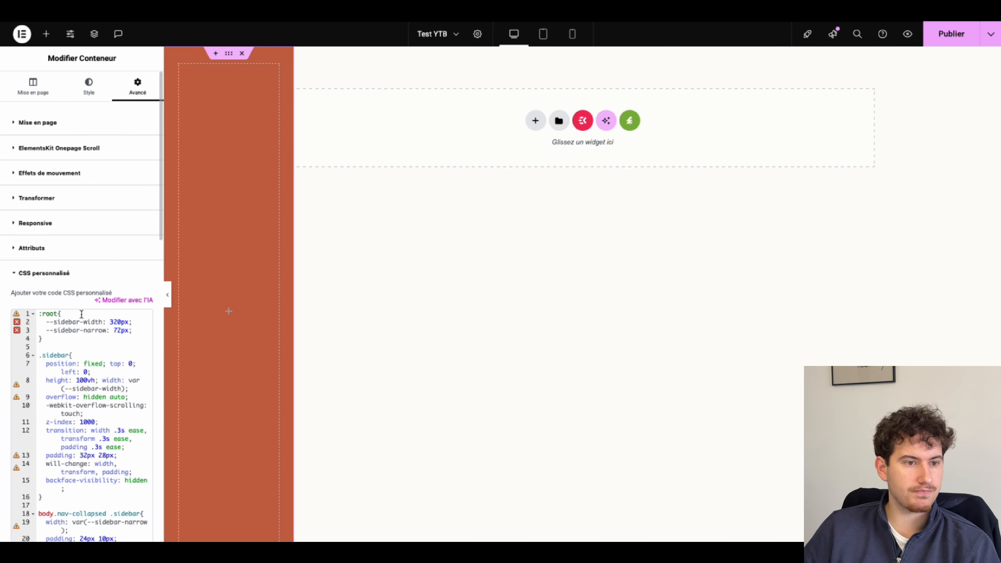
click(47, 34)
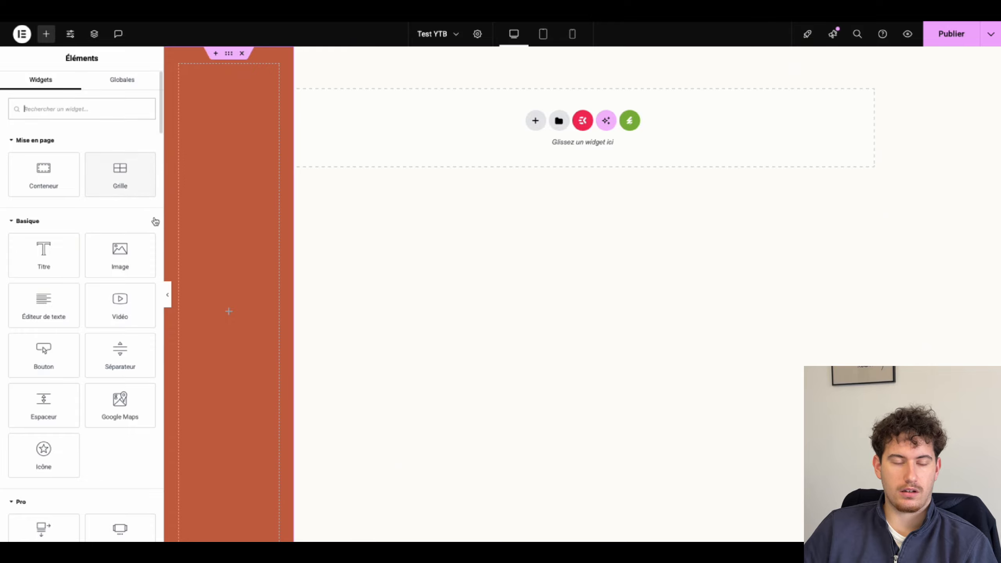
Step: Add an inner container at the top of the orange column
drag(40, 185, 214, 132)
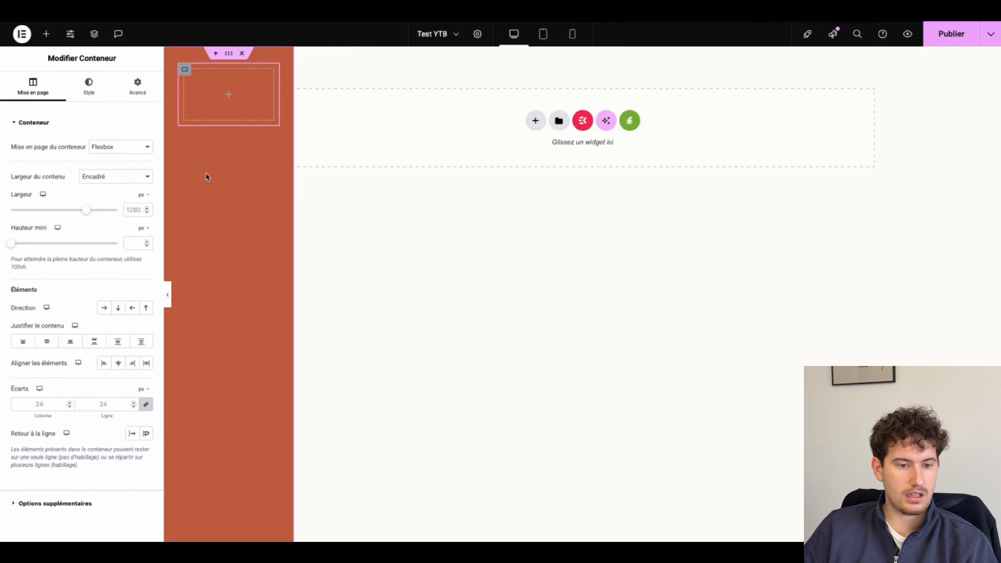
click(137, 87)
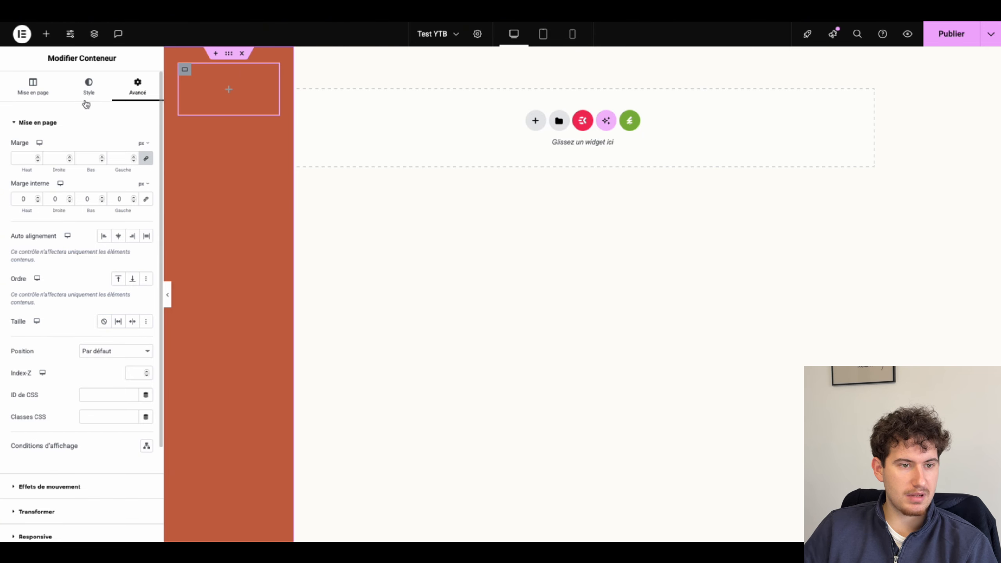
click(46, 34)
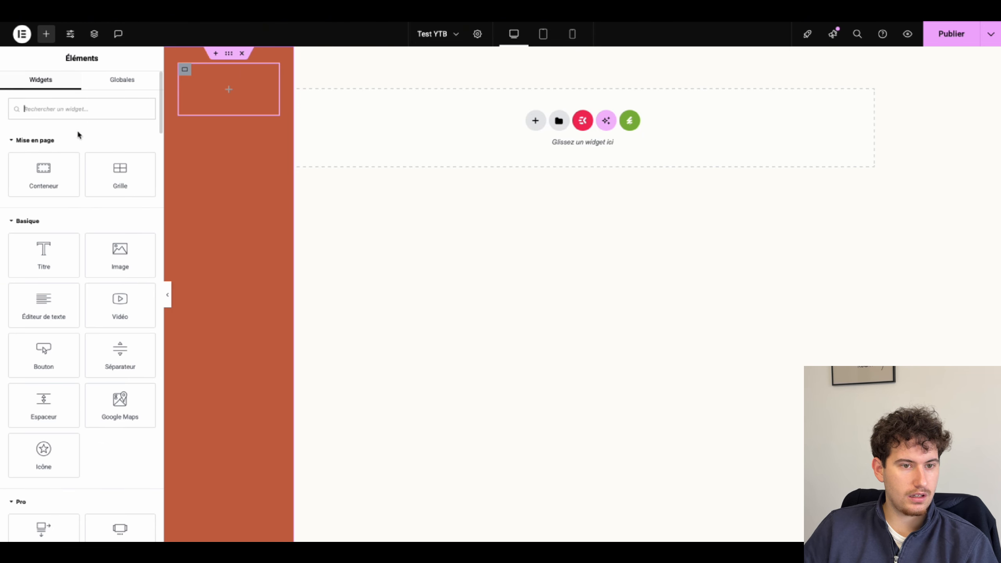
click(184, 70)
click(15, 89)
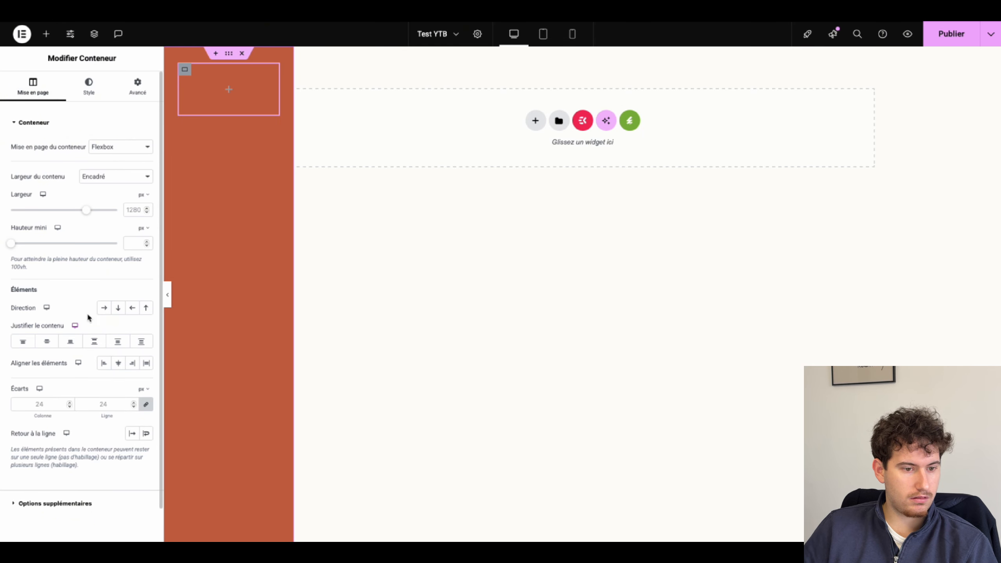
click(46, 34)
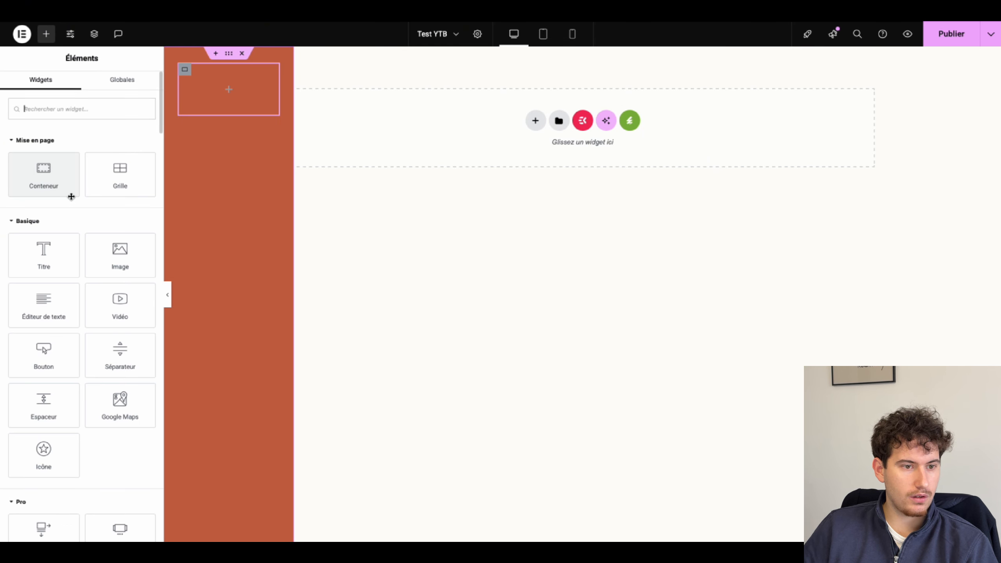
Step: Place the ELITE TENNIS logo image in the inner container at full resolution
drag(118, 257, 210, 90)
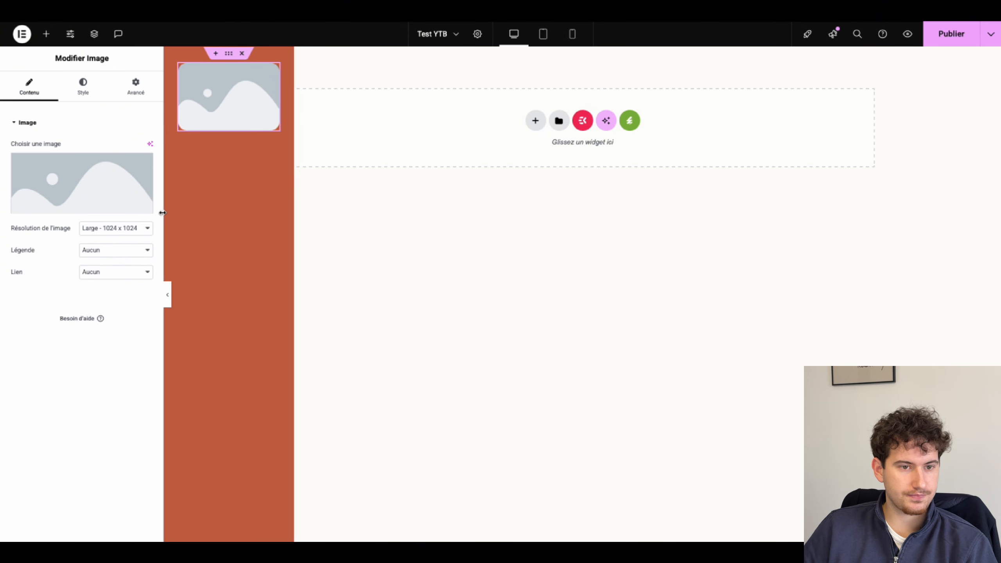
click(69, 197)
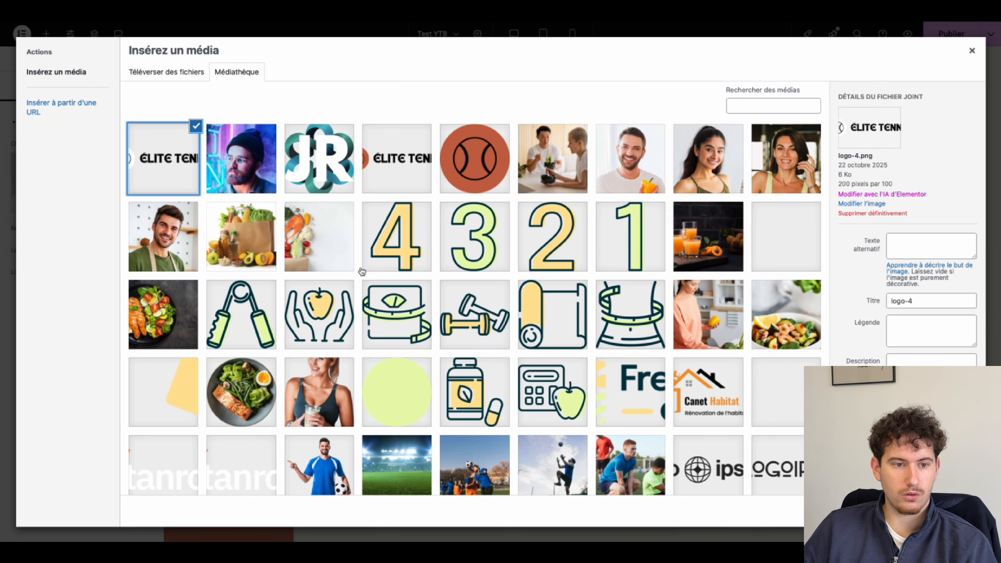
click(954, 511)
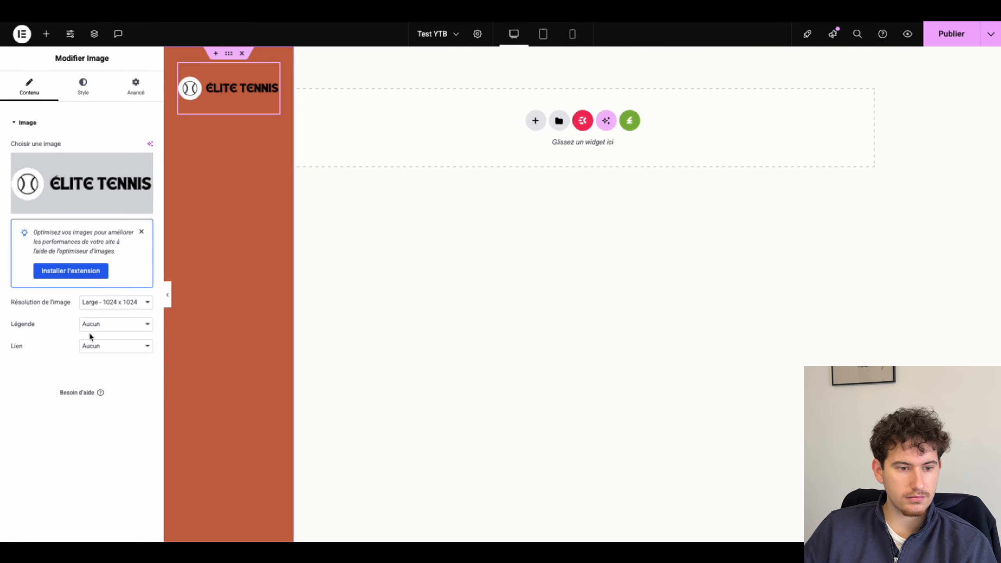
click(93, 301)
click(92, 333)
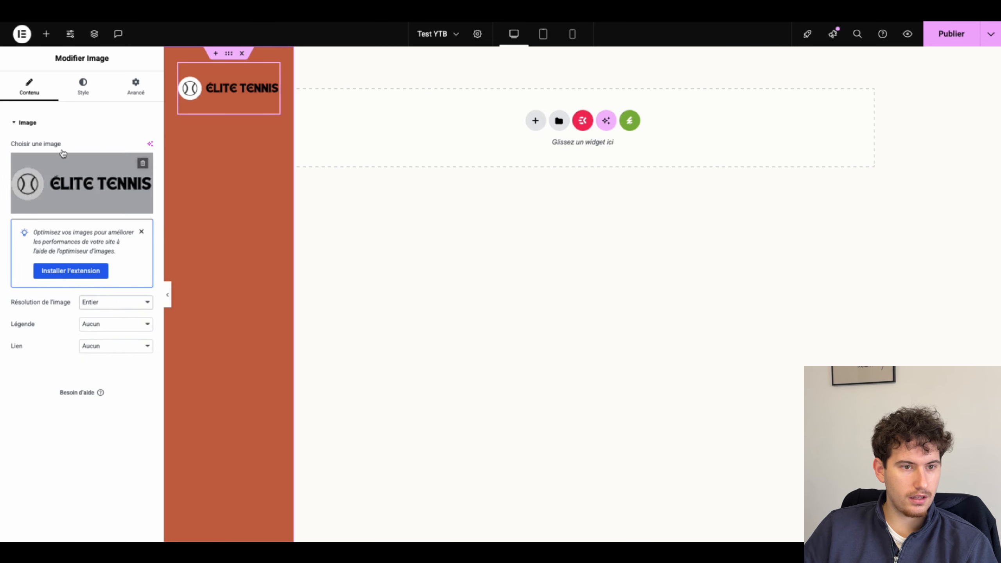
Step: Add an Icon widget beside the logo
click(46, 34)
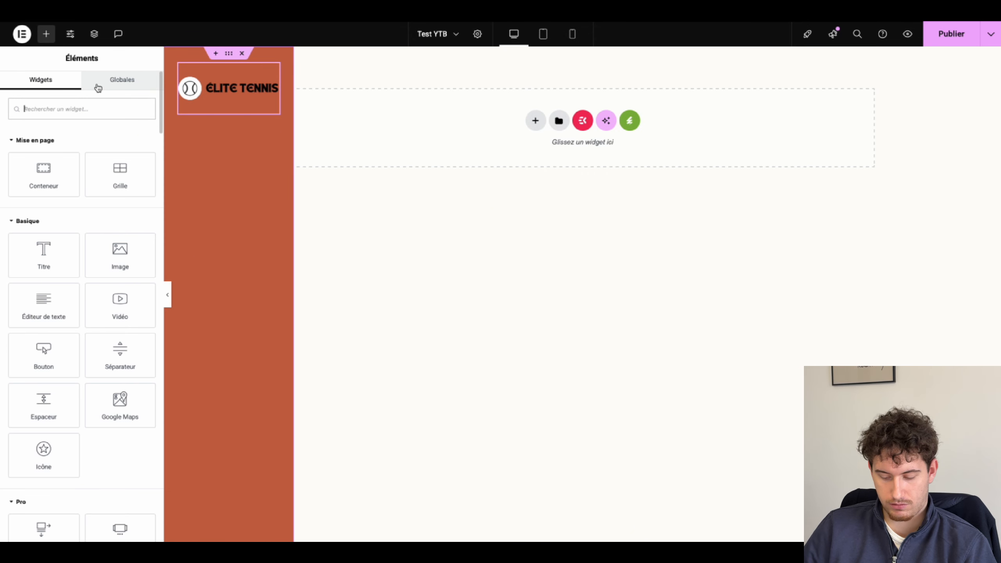
text(ico)
drag(44, 145, 273, 85)
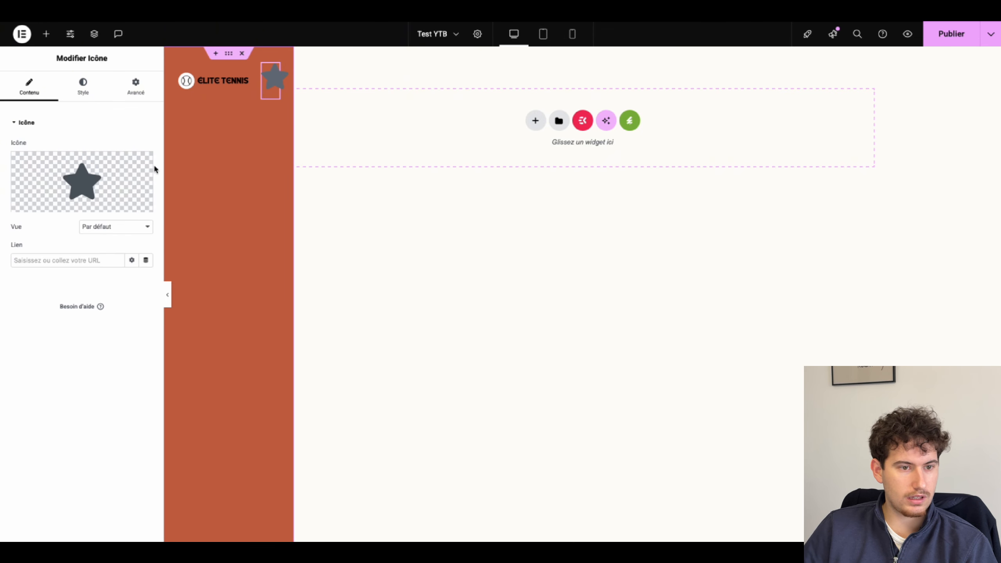
Step: Replace the star with the Menu 11 hamburger icon from the icon library
click(49, 203)
click(492, 121)
text(menu)
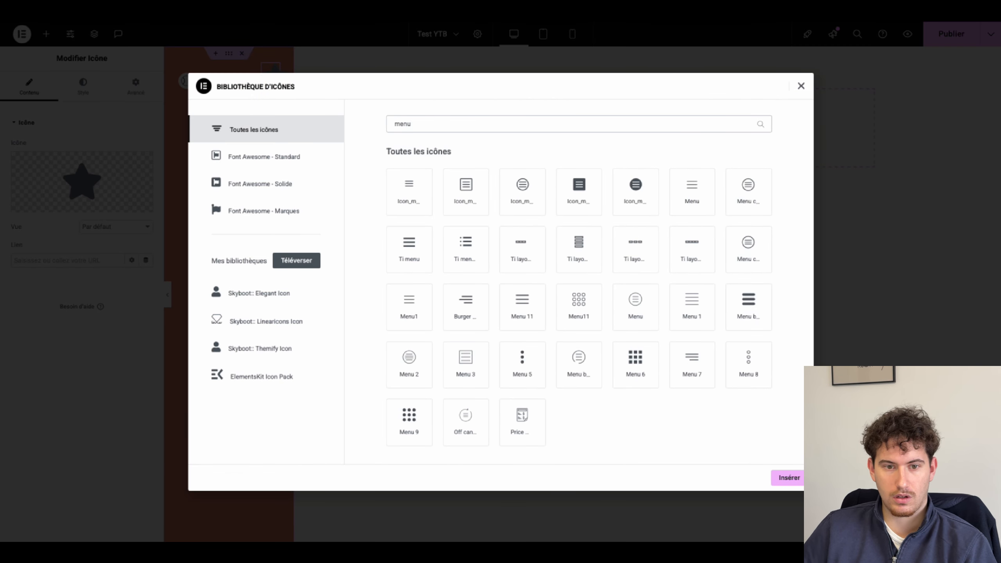
click(521, 317)
click(789, 482)
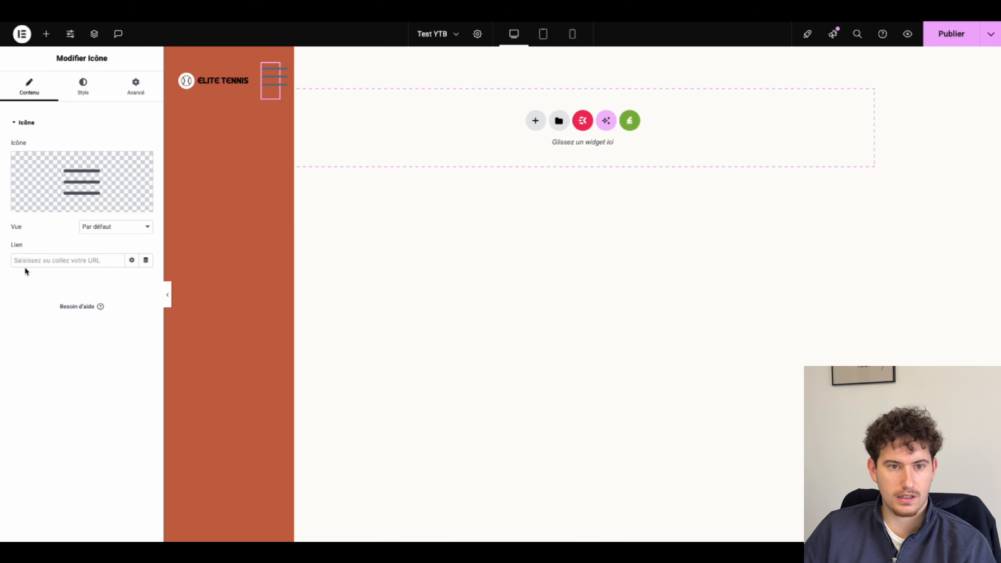
Step: Make the hamburger icon white at size 30 and vertically centre it with the logo
click(86, 94)
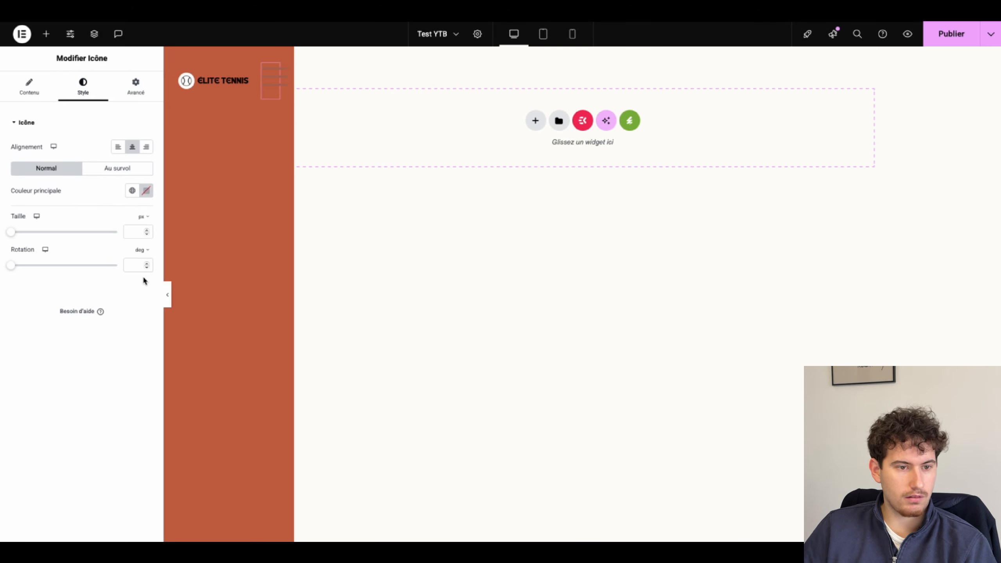
click(132, 190)
click(145, 191)
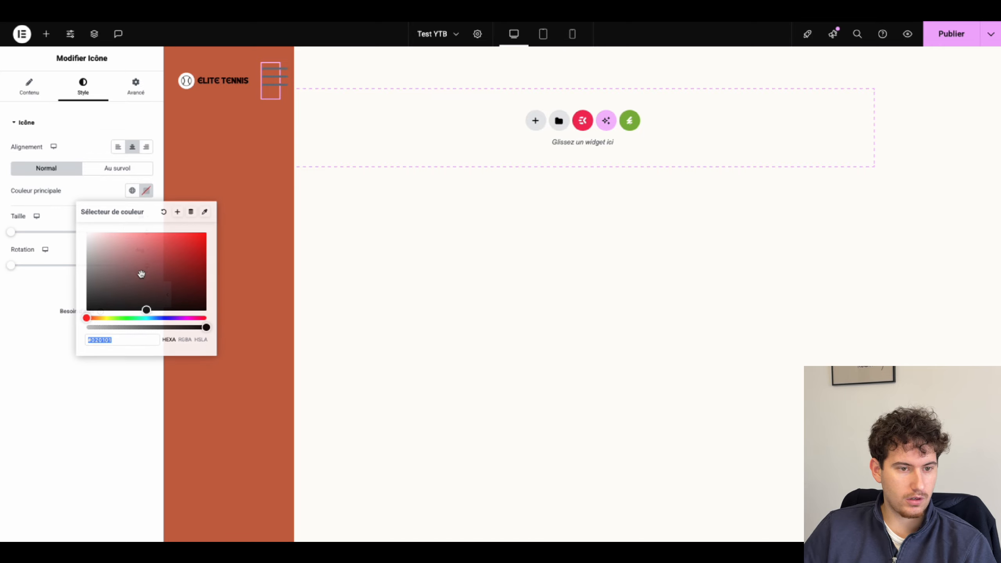
click(57, 192)
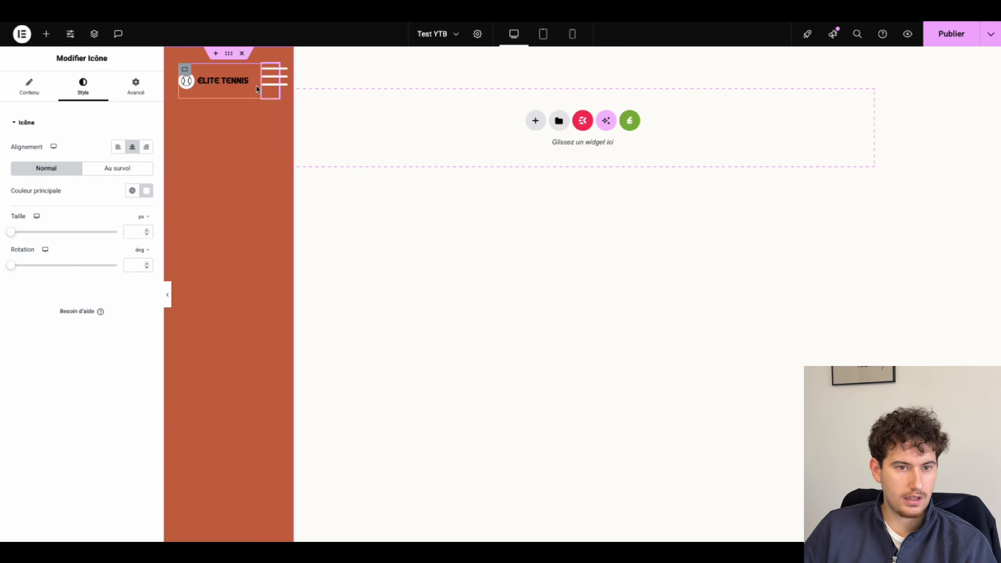
click(129, 231)
text(2)
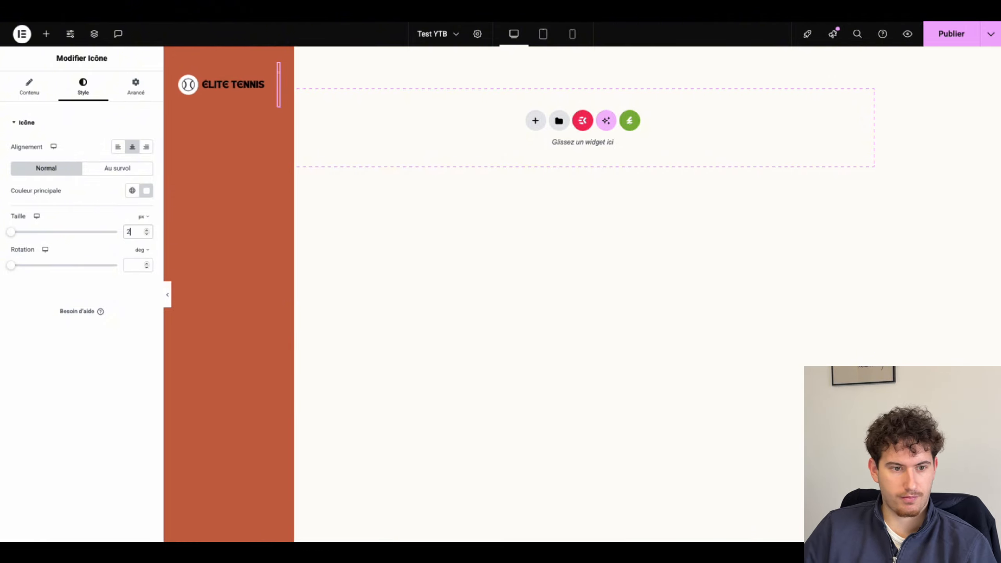
key(BackSpace)
text(30)
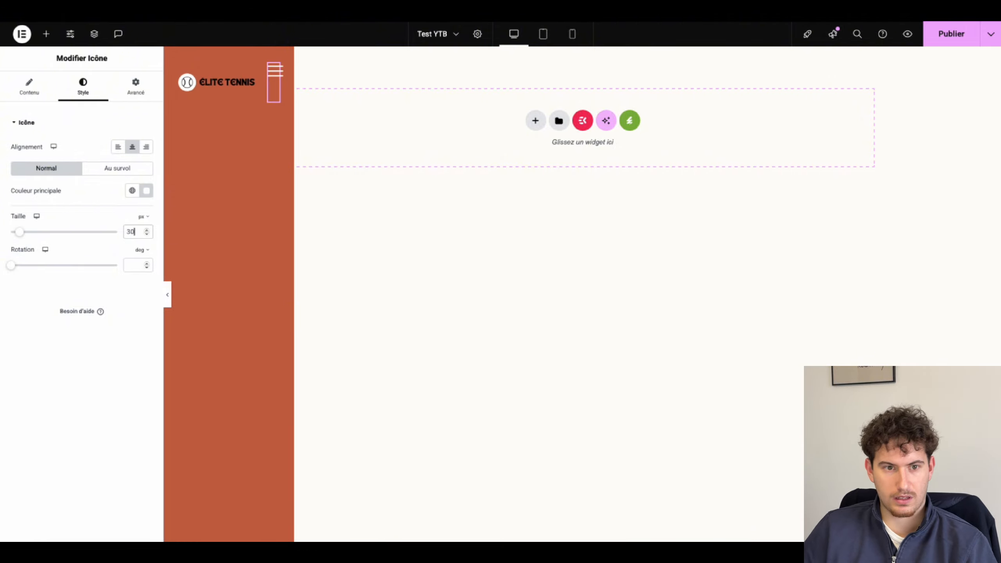
click(185, 70)
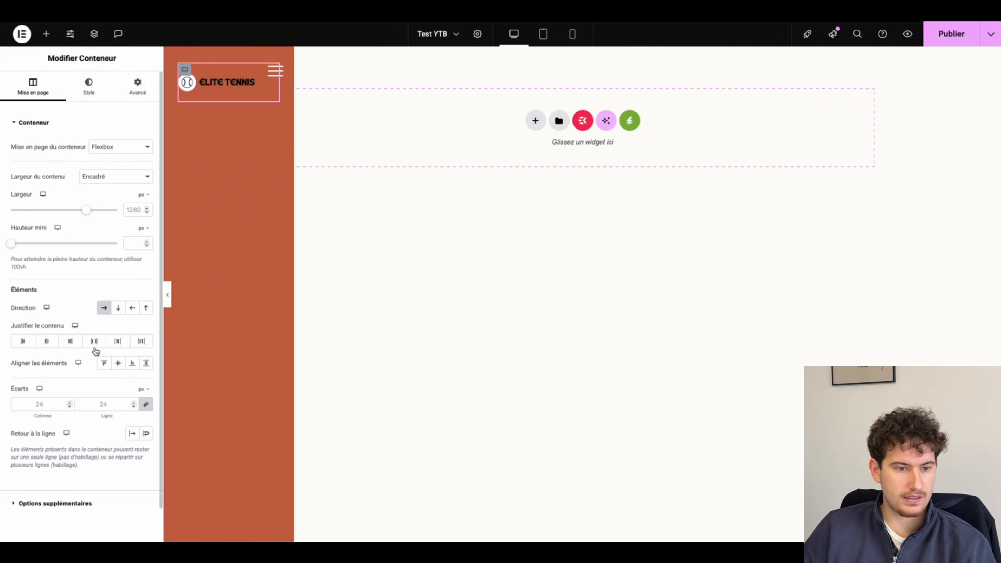
click(119, 363)
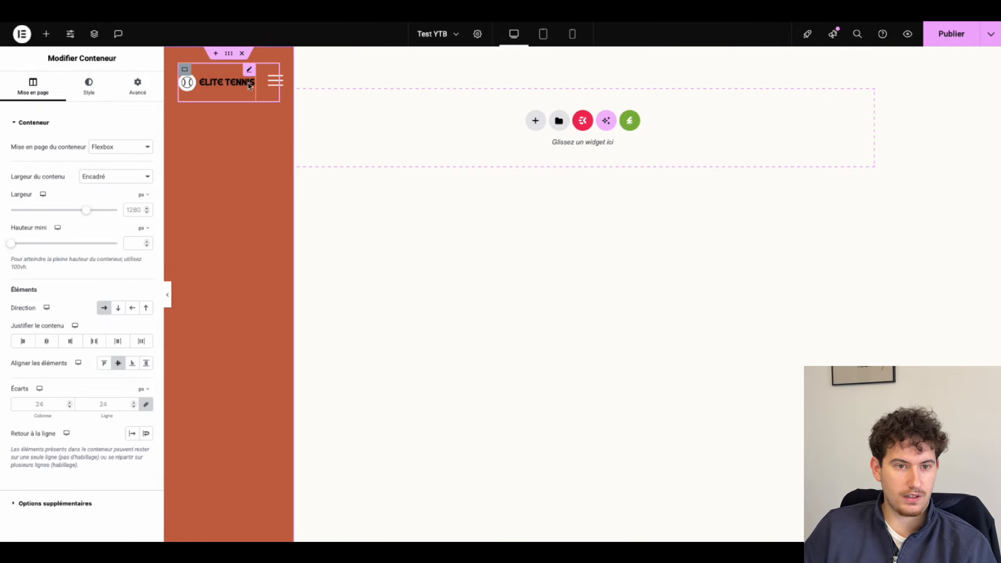
Step: Try dropping an Icon List widget into the header, then clear the widget search
click(46, 33)
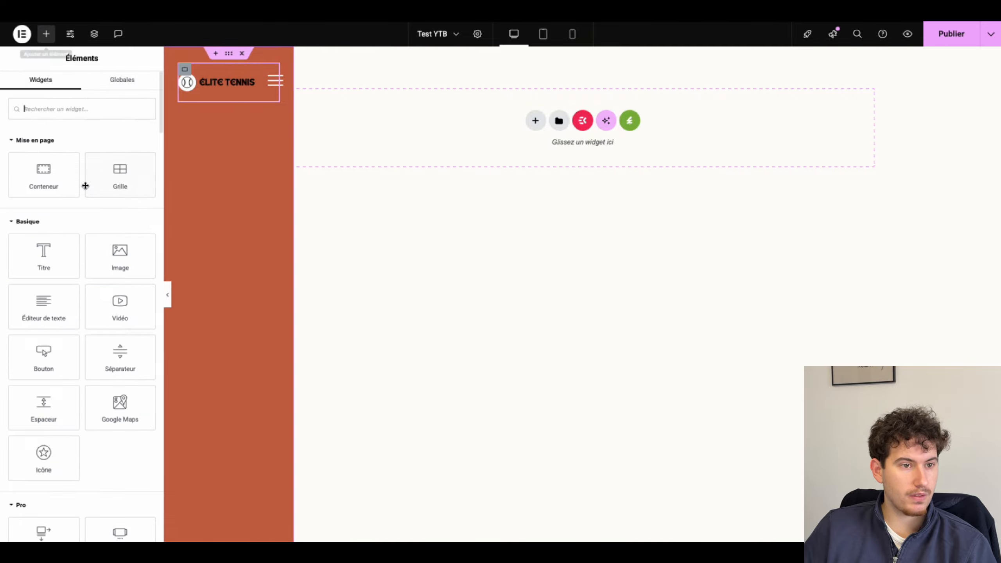
text(lis)
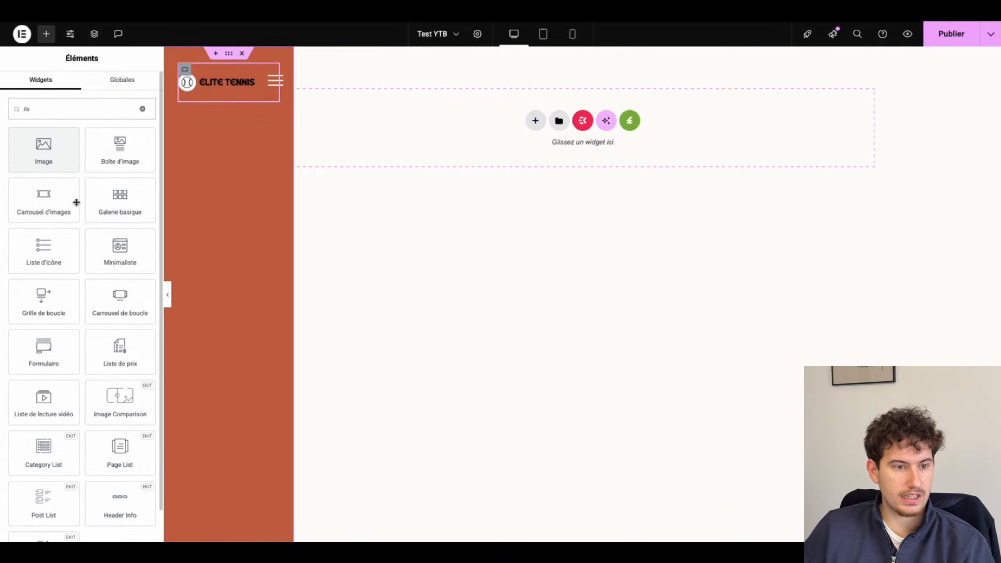
mouse_move(43, 249)
mouse_down()
mouse_move(208, 92)
mouse_move(223, 98)
mouse_move(226, 107)
mouse_move(44, 174)
mouse_move(36, 252)
mouse_up()
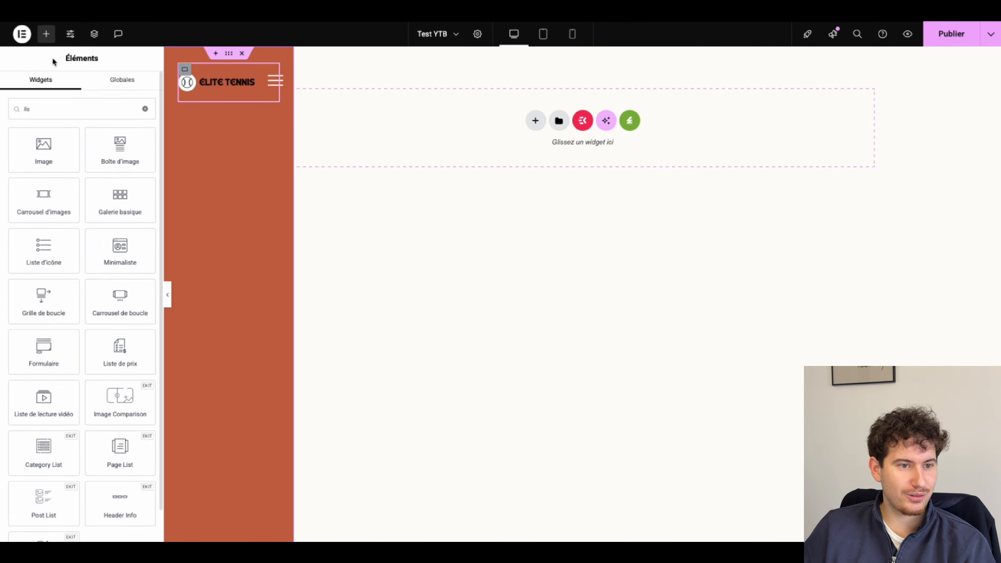
click(103, 106)
key(BackSpace)
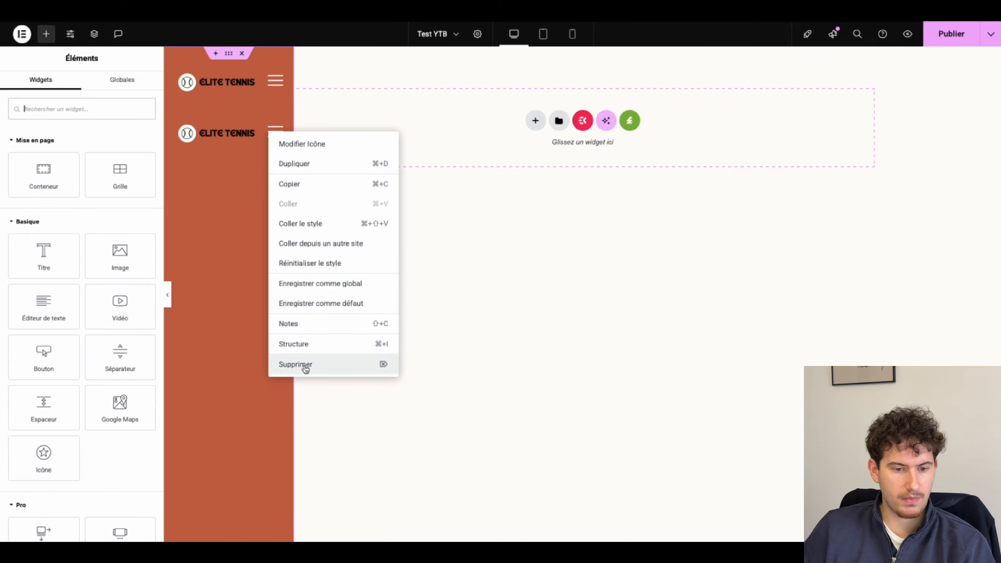
Step: Delete the duplicated hamburger icon and logo image
click(304, 365)
right_click(237, 138)
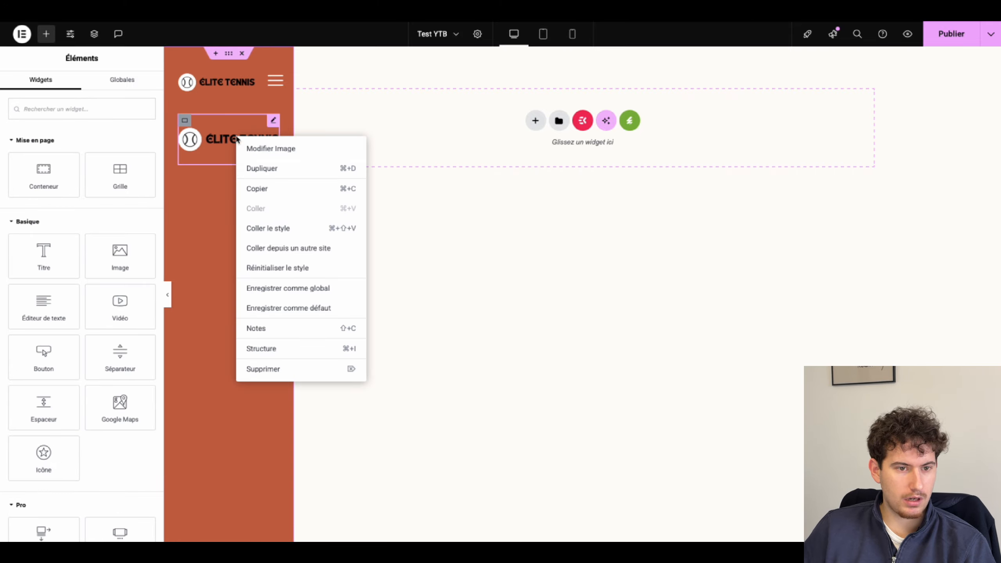
click(264, 369)
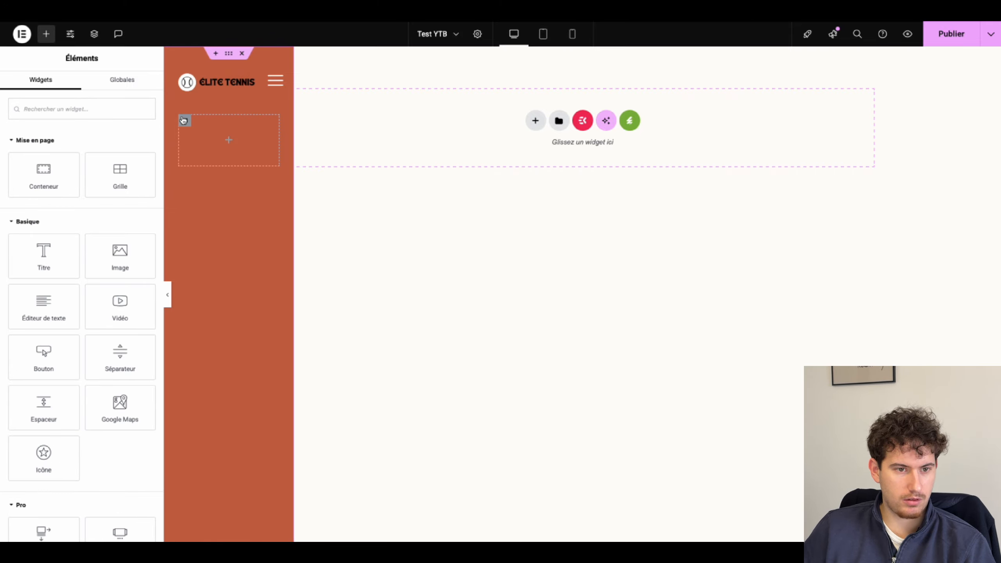
Step: Set the empty container's direction to column and drop an Icon List into it
click(185, 121)
click(104, 308)
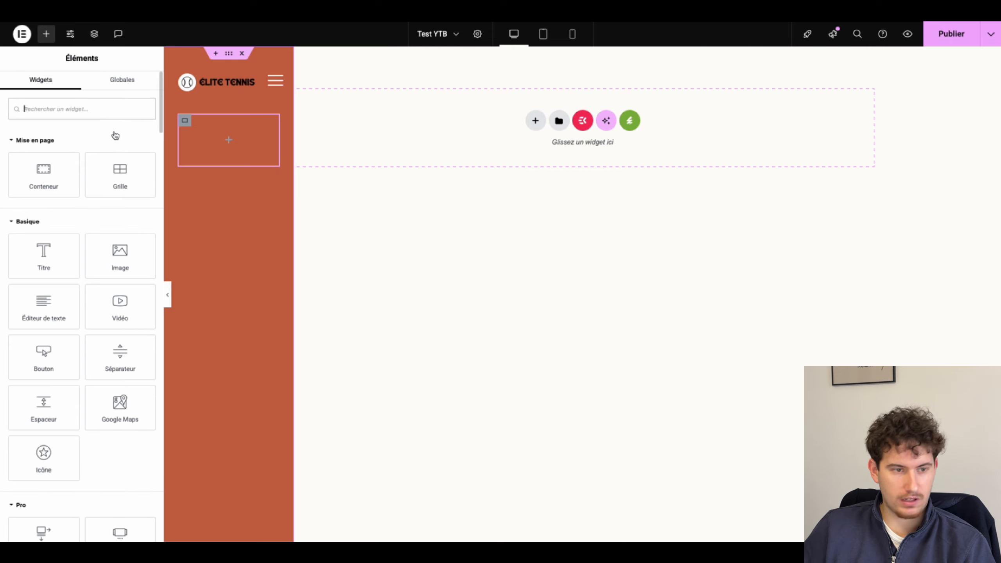
text(lis)
drag(51, 162, 217, 155)
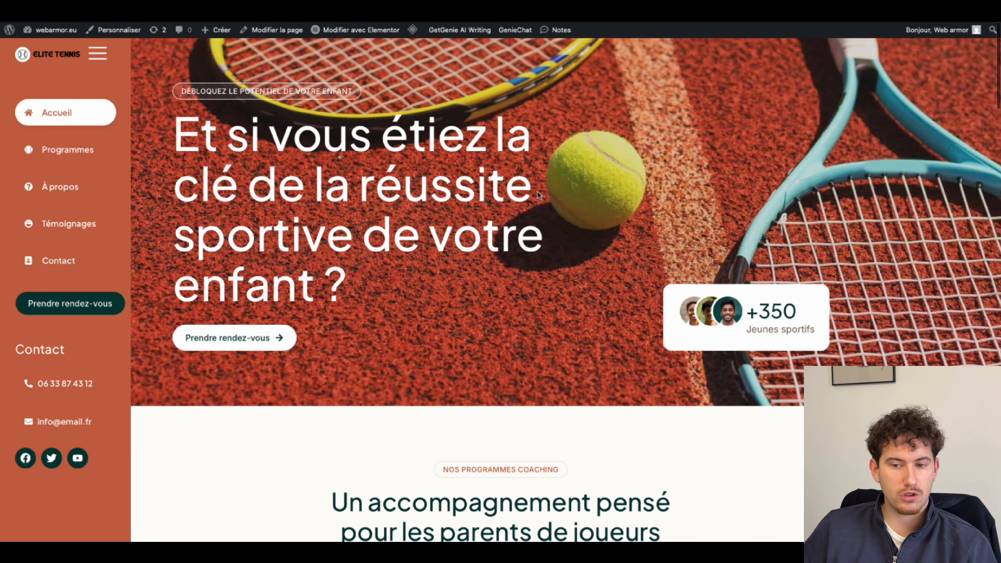
scroll(538, 195, down, 15)
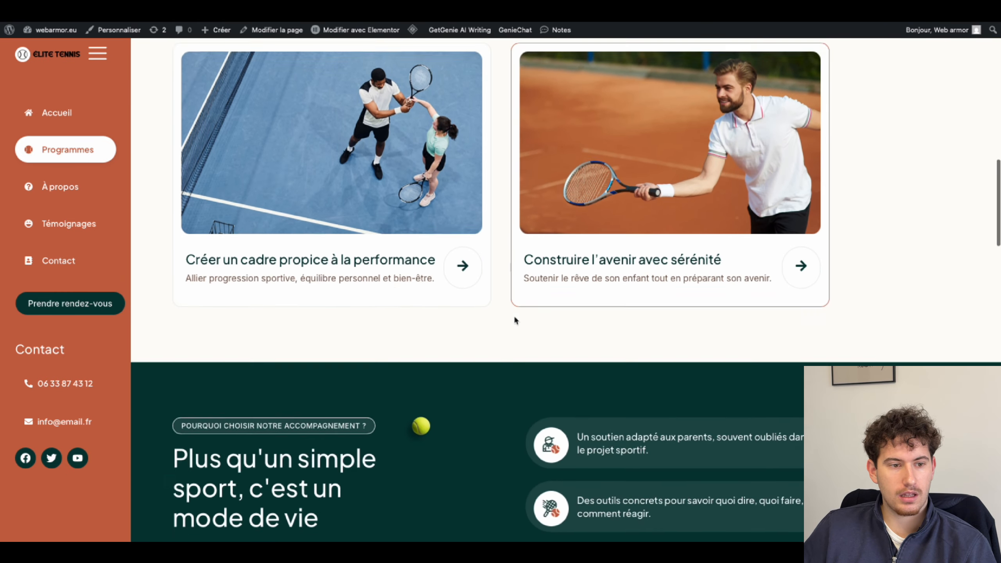
scroll(514, 318, down, 15)
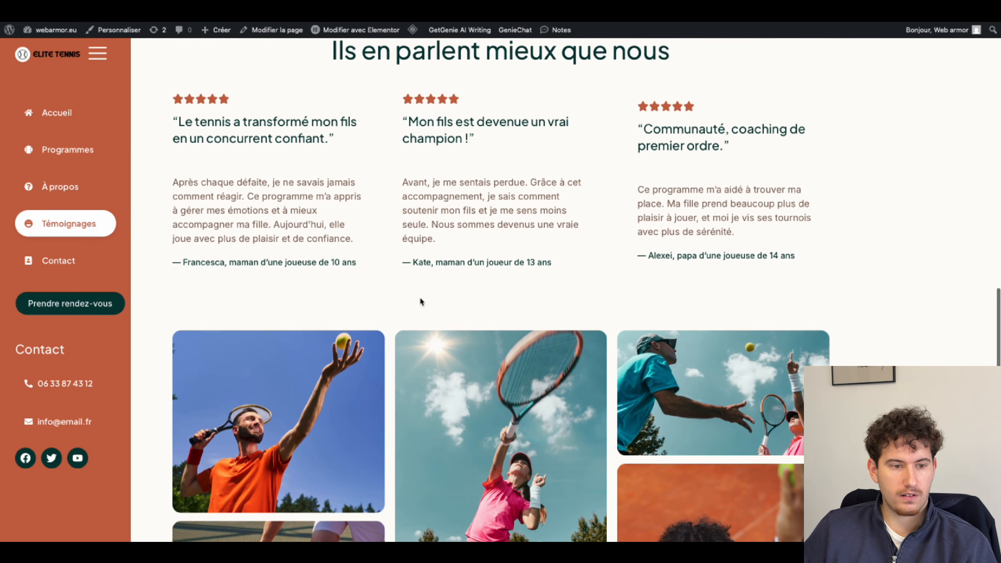
scroll(518, 271, up, 20)
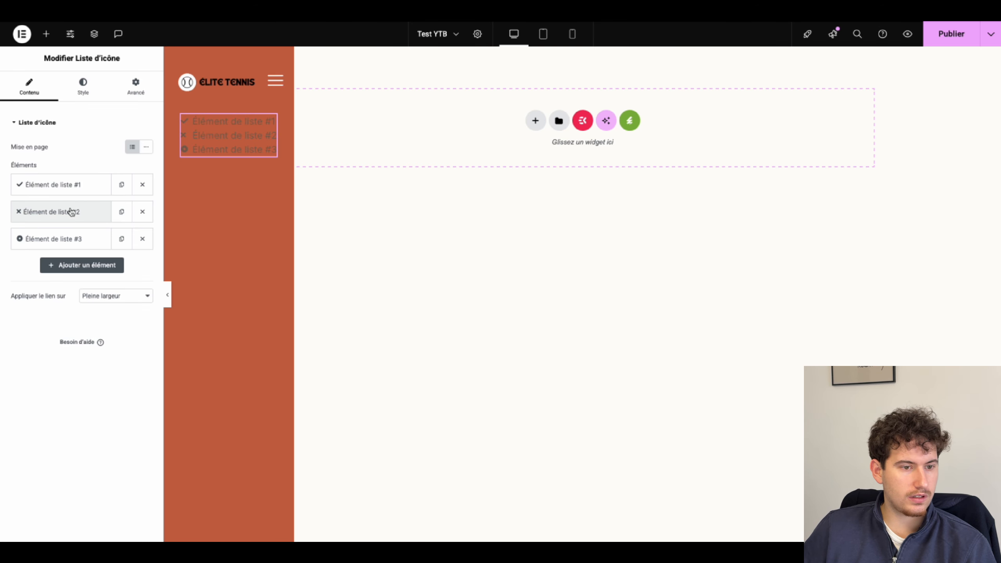
click(67, 189)
Step: Rename the first list item to 'Accueil' and give it the home icon
click(56, 224)
key(super+a)
text(A)
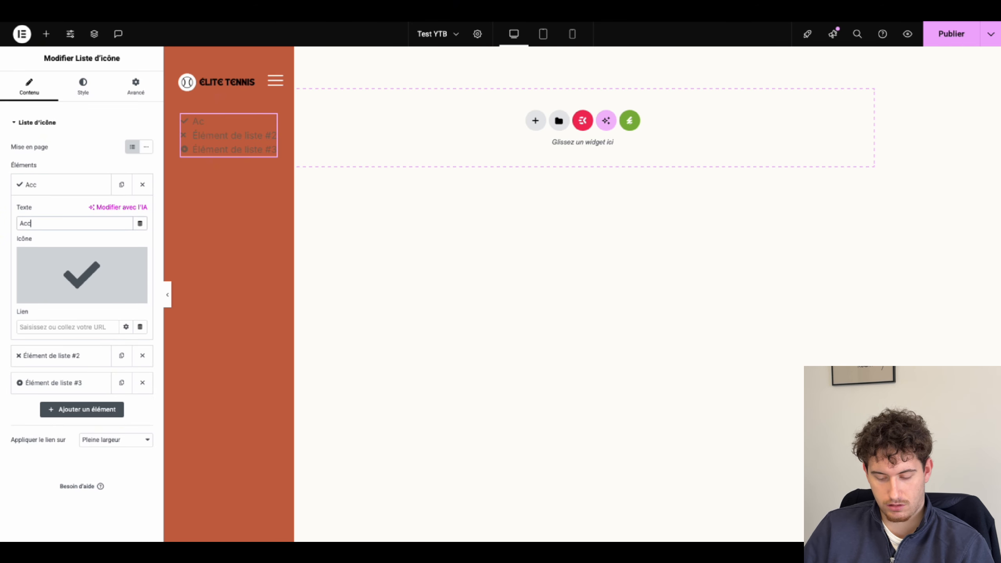
click(43, 296)
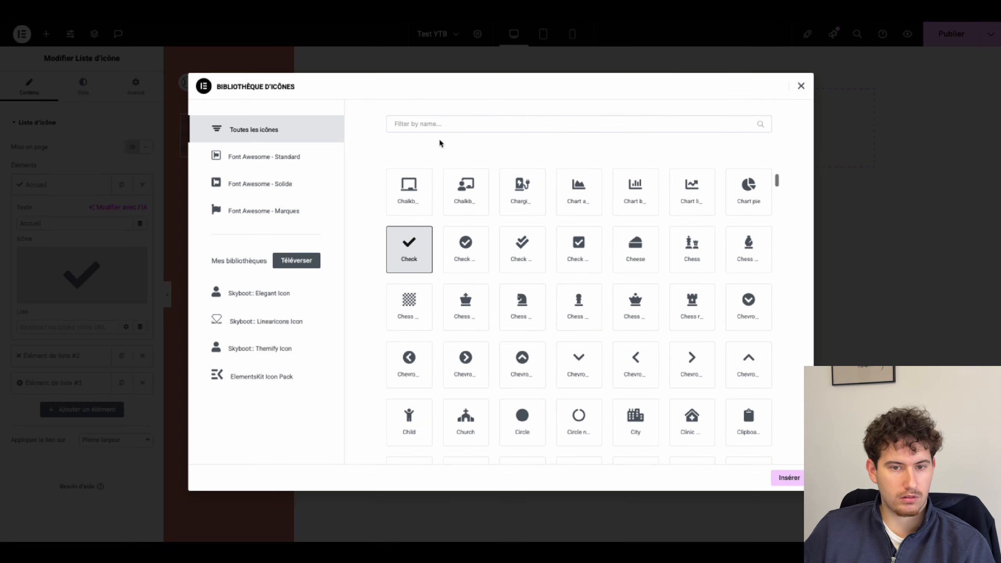
text(home)
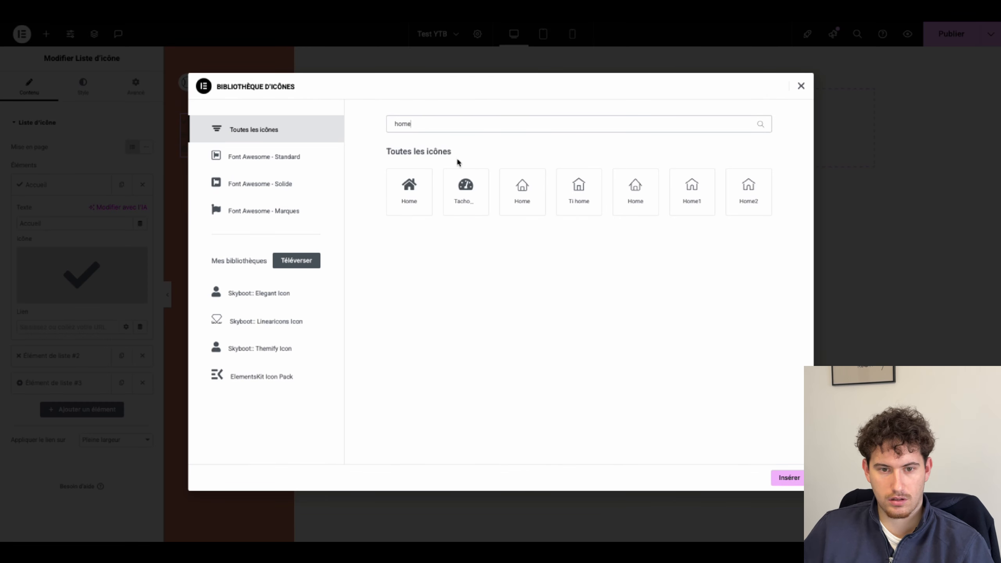
click(420, 183)
click(786, 478)
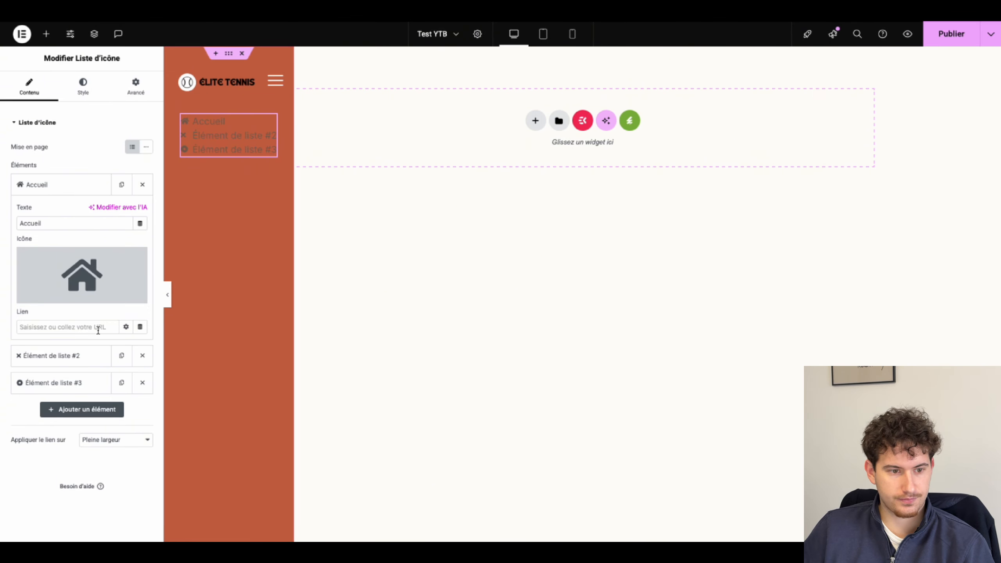
Step: Rename the second item to 'Programmes' with the baseball icon
click(63, 355)
triple_click(88, 250)
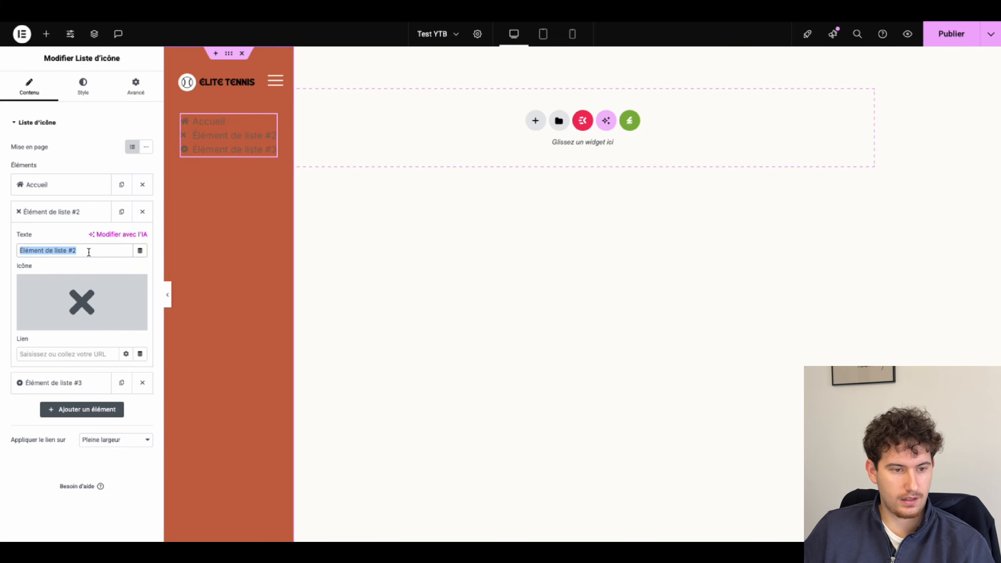
text(Programmes)
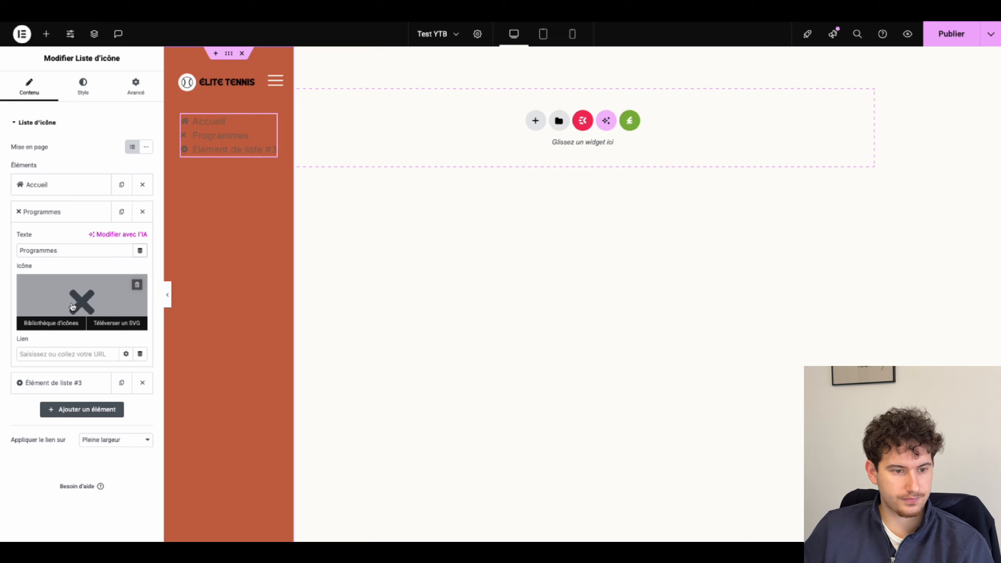
click(44, 323)
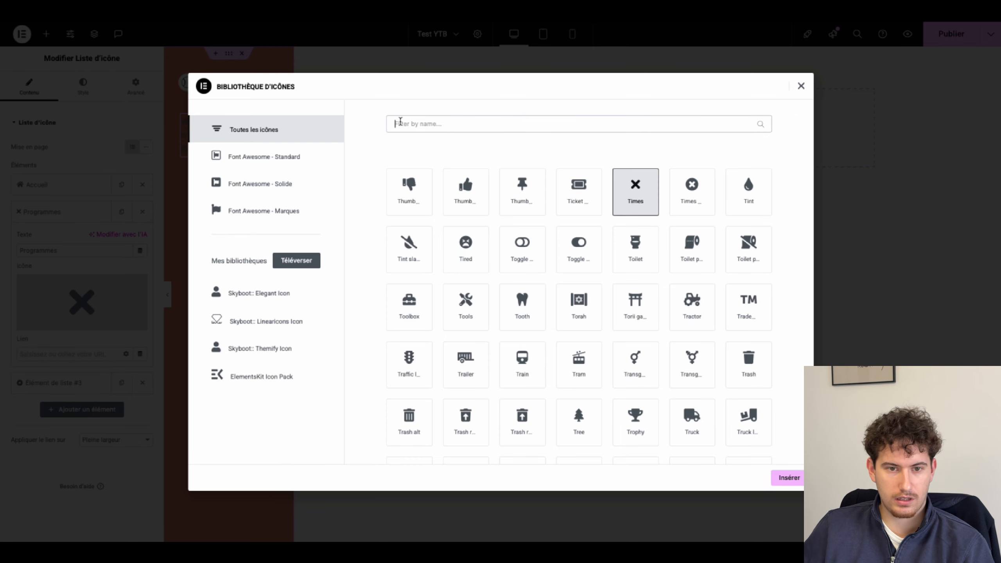
click(400, 124)
text(ball)
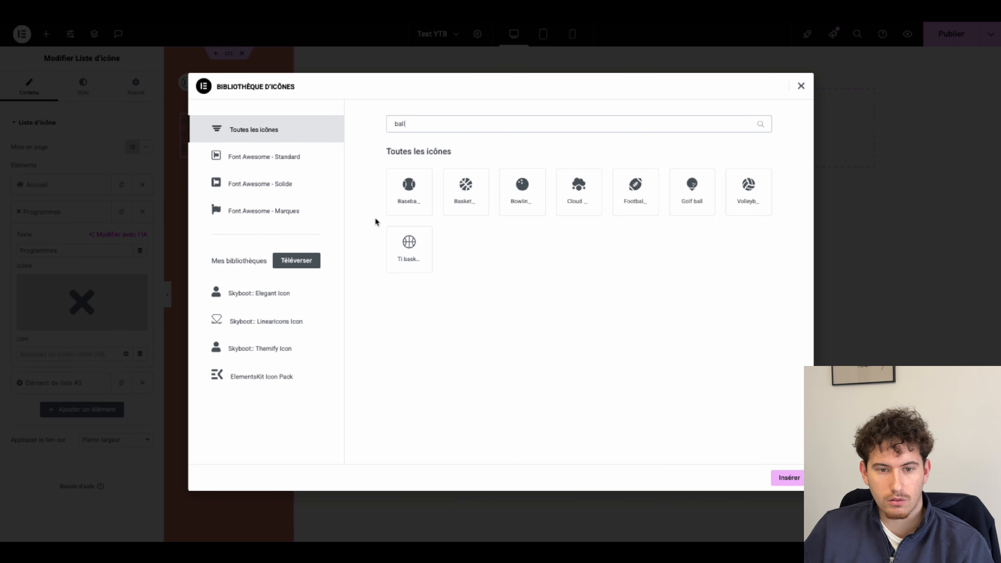
click(391, 215)
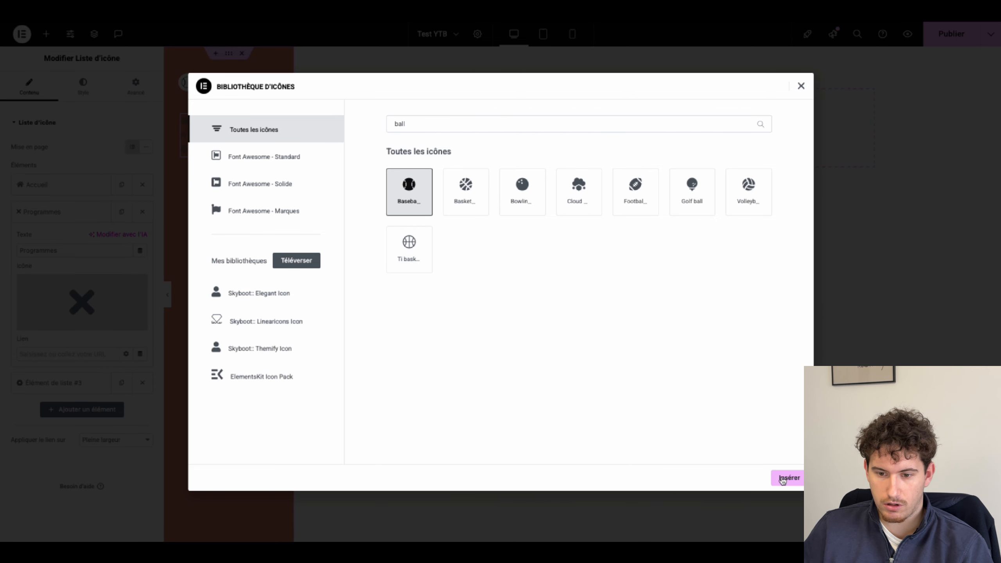
click(786, 478)
Step: Rename the third item to 'À propos'
click(83, 381)
triple_click(80, 276)
text(A)
click(23, 245)
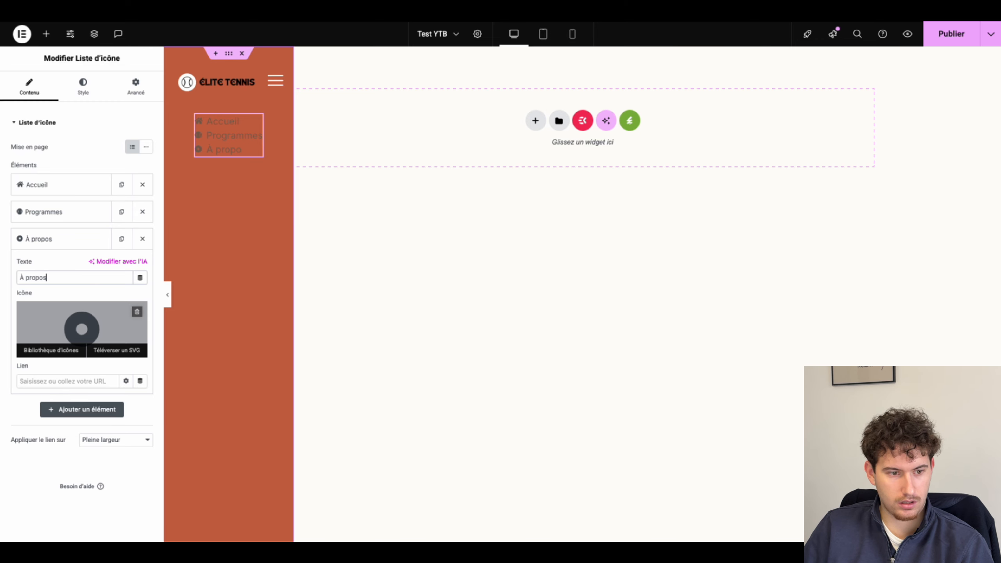
text(propos)
Step: Duplicate the À propos item and rename the copy 'Témoignages'
click(121, 238)
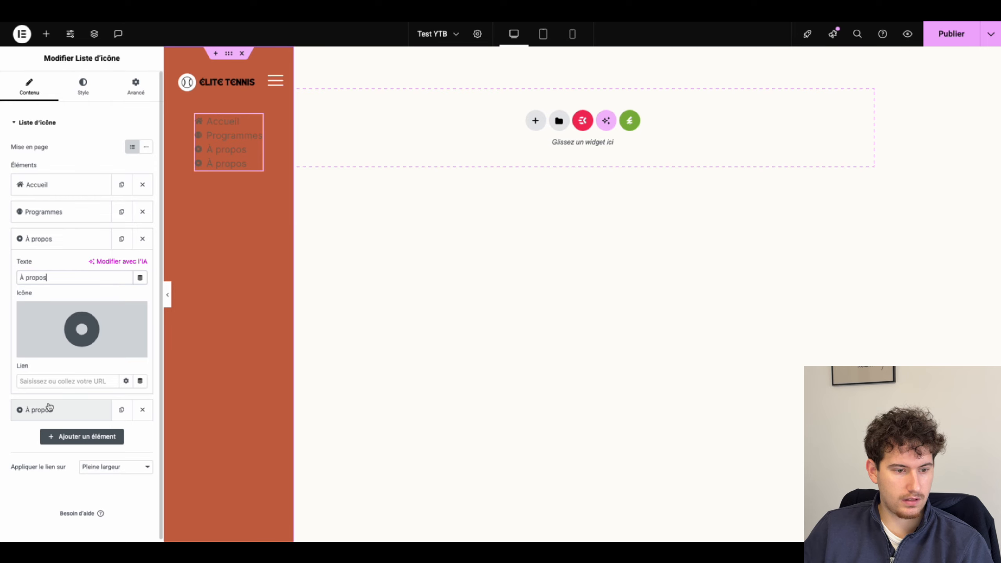
click(44, 409)
click(50, 308)
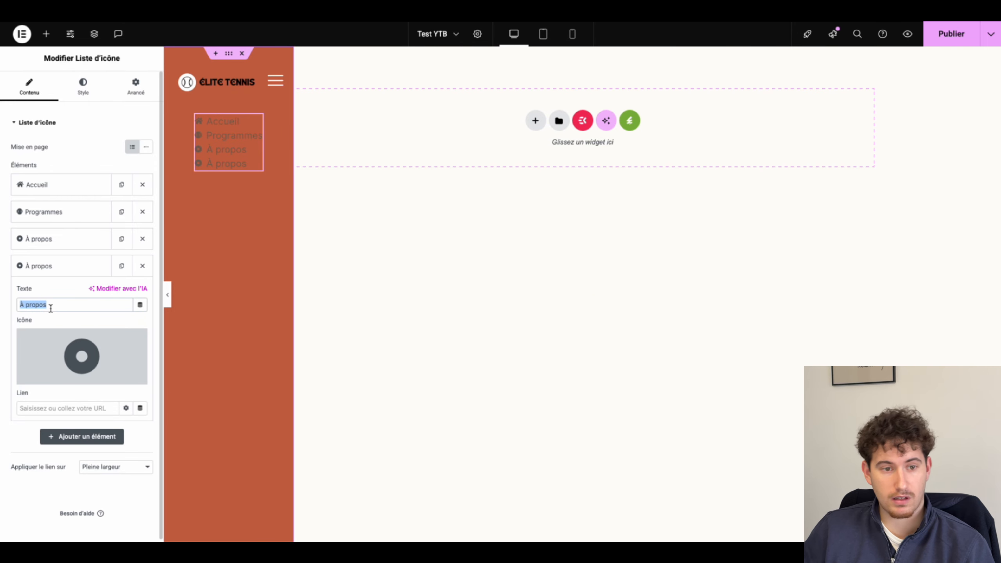
text(tém)
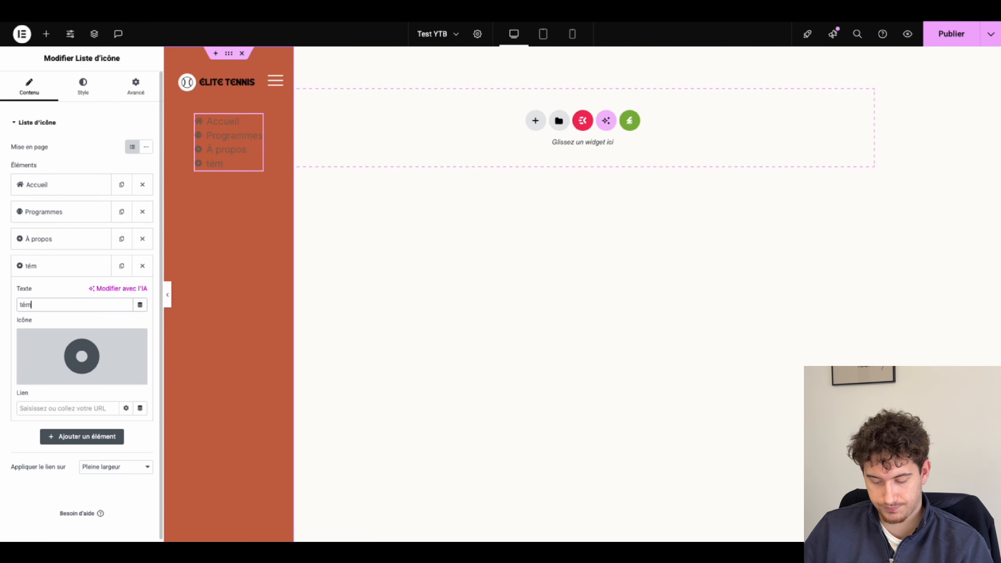
text(oi)
key(Return)
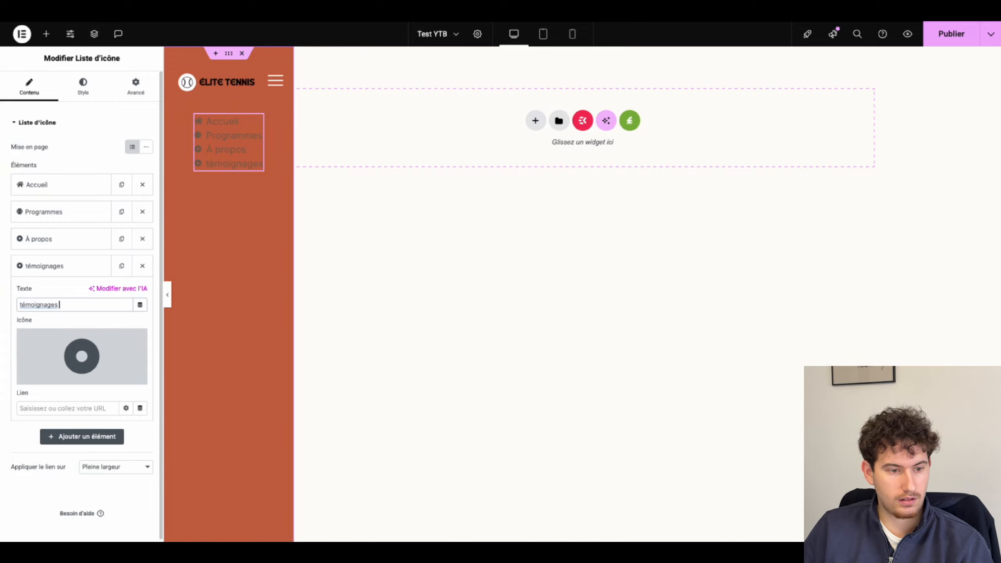
click(23, 304)
key(BackSpace)
text(T)
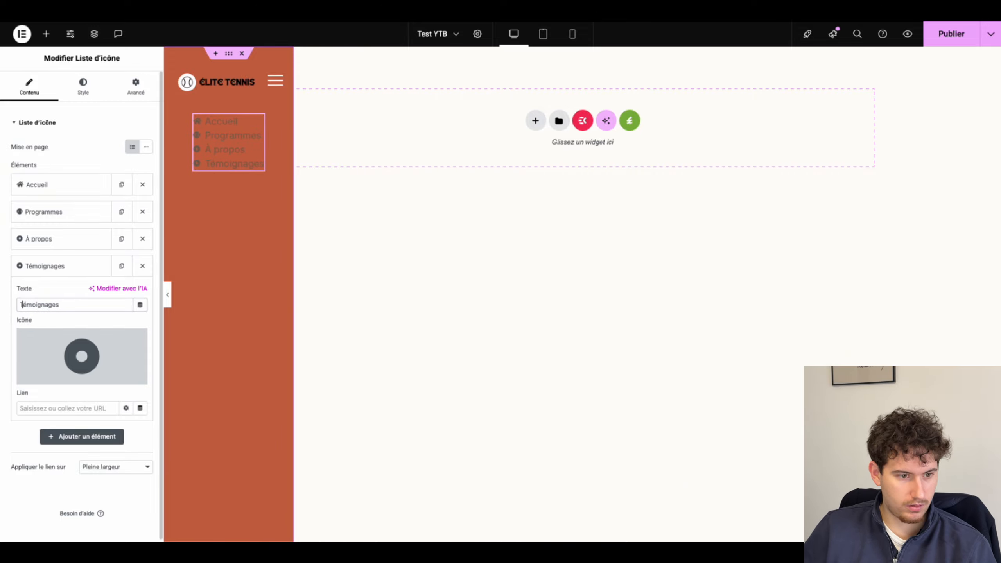
Step: Duplicate Témoignages and rename the fifth item 'Contact'
click(120, 266)
click(39, 437)
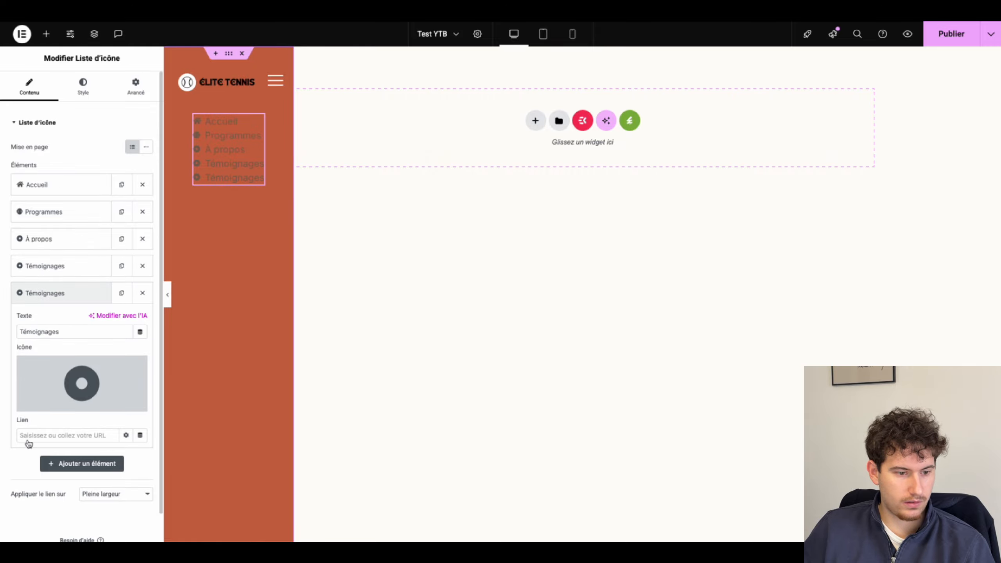
double_click(71, 328)
text(Contact)
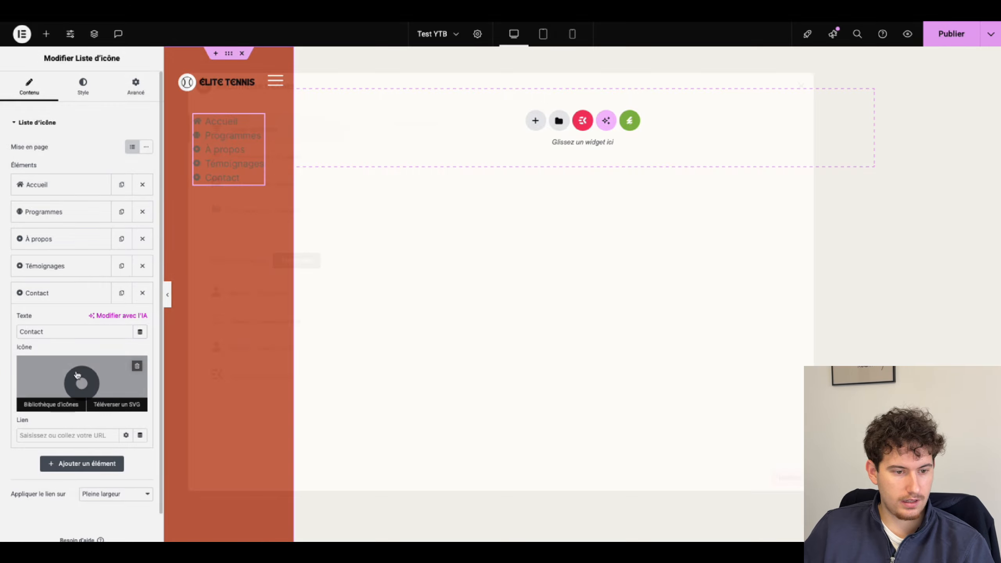
click(79, 384)
click(405, 127)
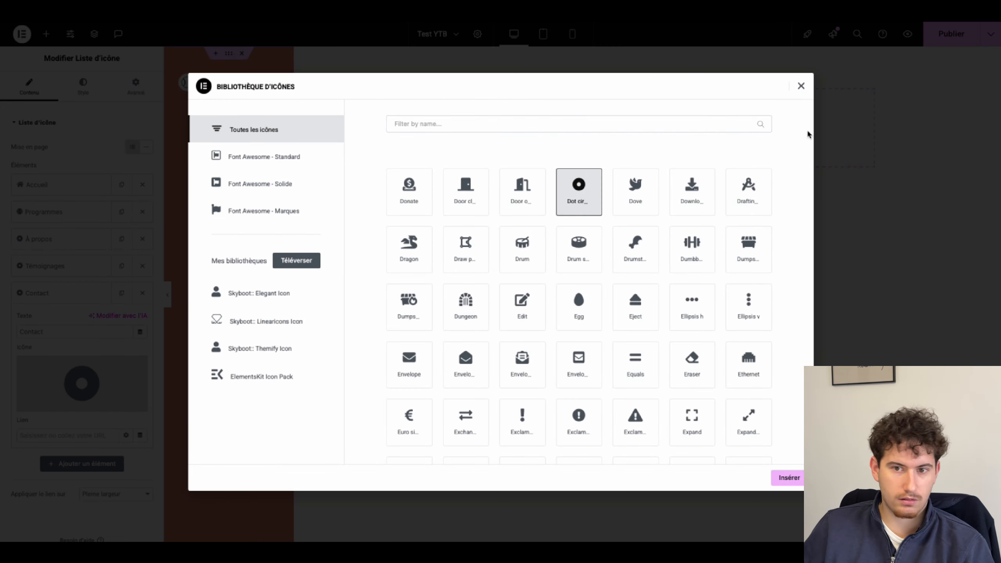
click(802, 85)
Step: Give the À propos item a question-mark icon
click(63, 245)
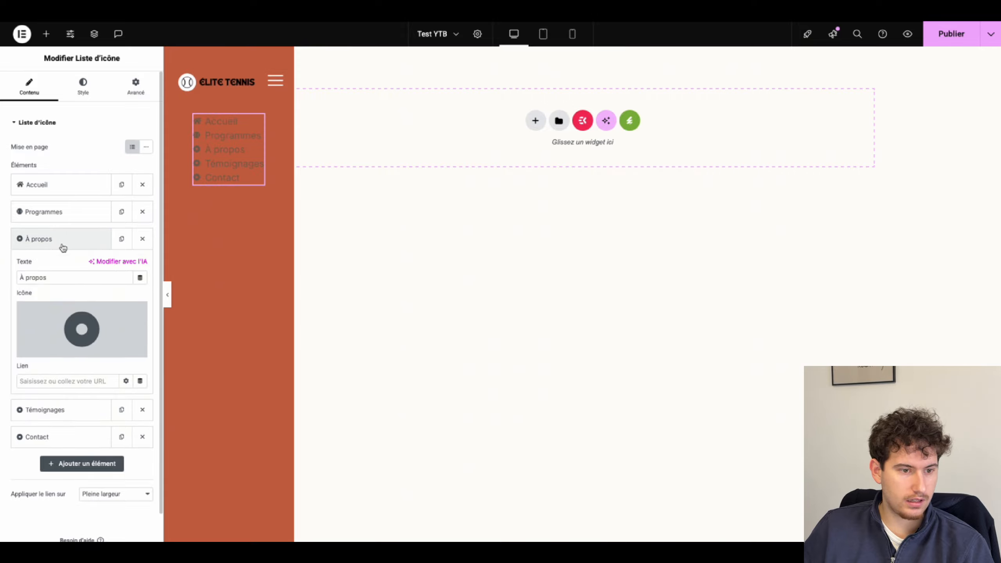
click(67, 316)
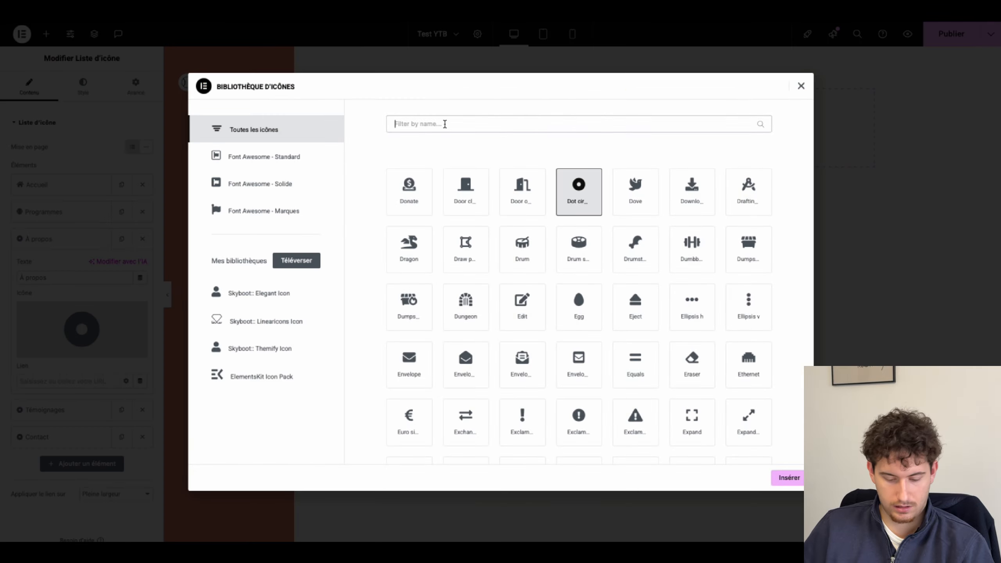
text(ques)
click(512, 199)
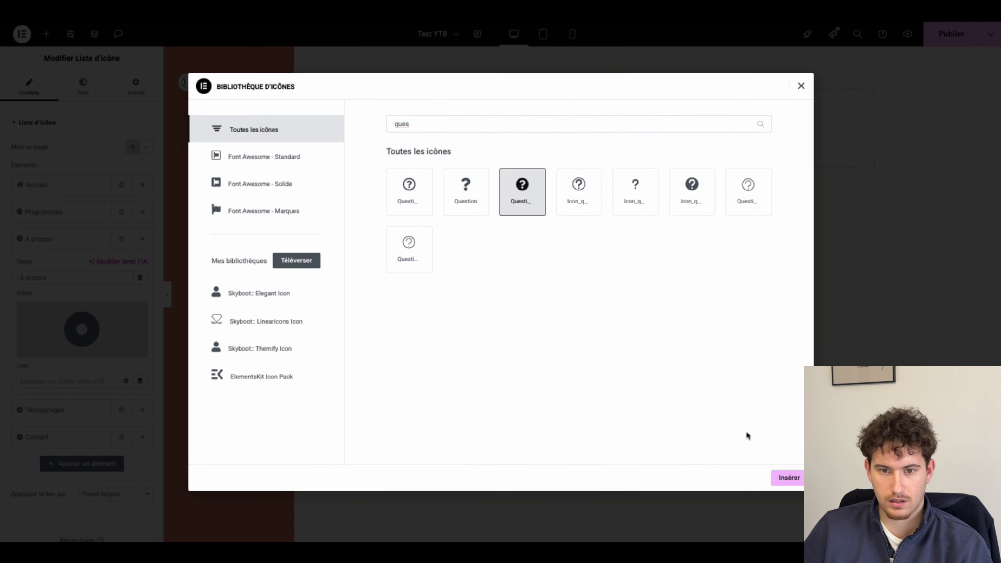
click(786, 477)
click(61, 89)
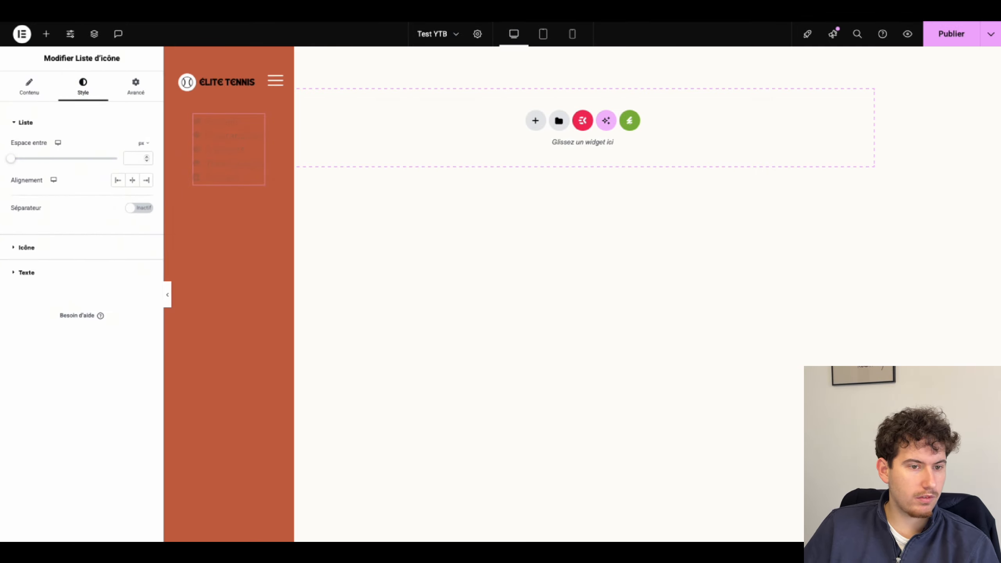
Step: Set the list icon size to 20 and the spacing between items to 30
click(28, 247)
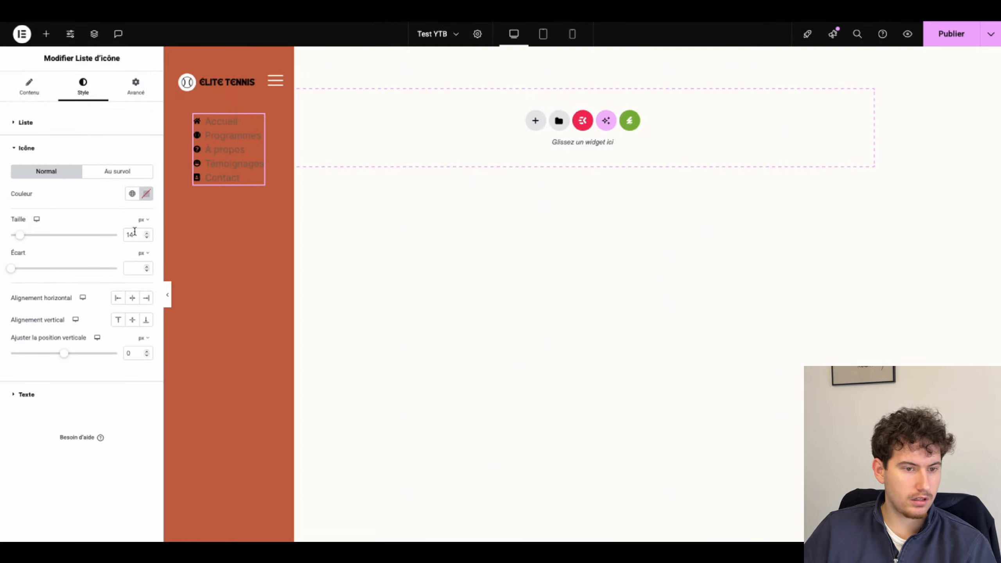
text(20)
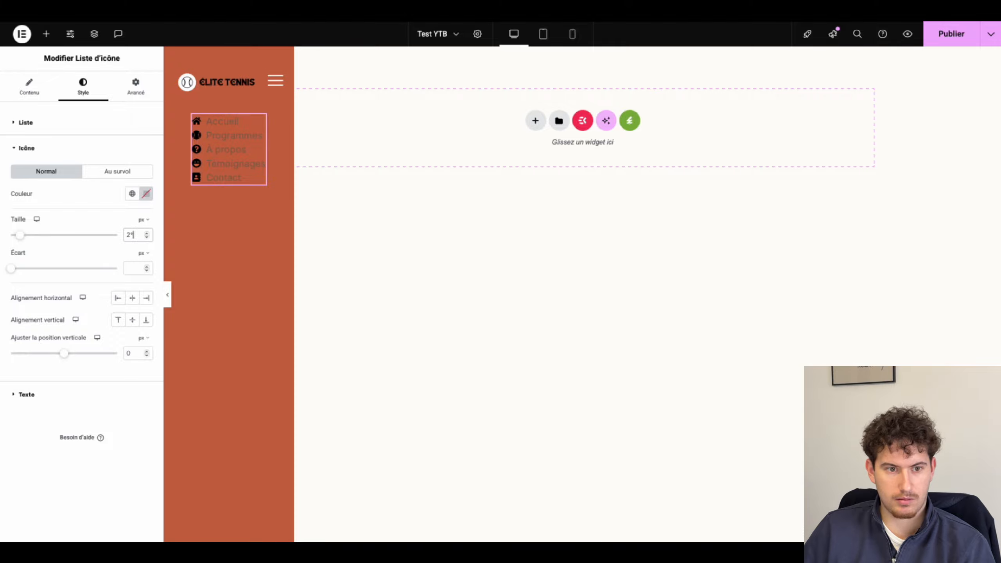
text(0)
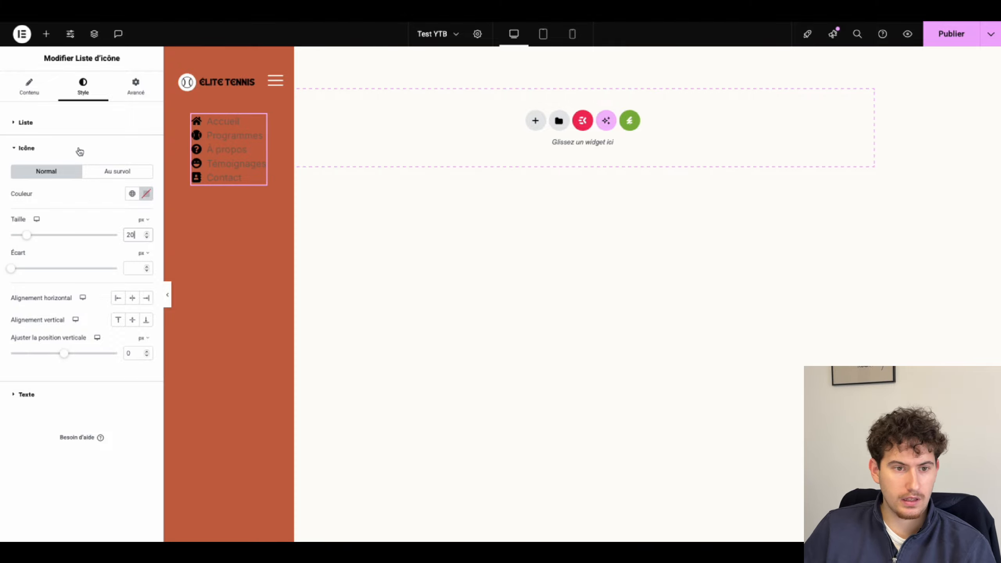
click(73, 125)
click(133, 159)
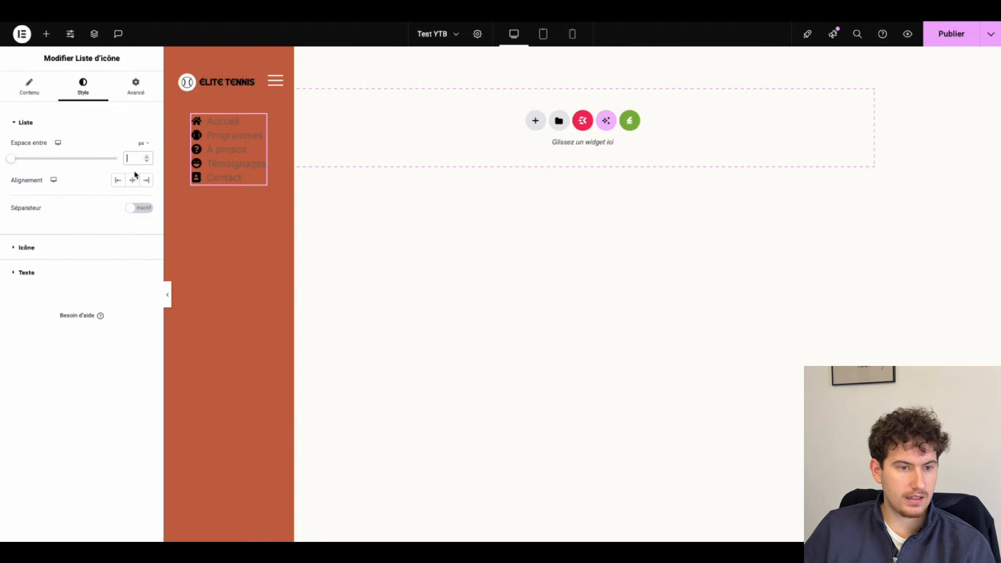
text(30)
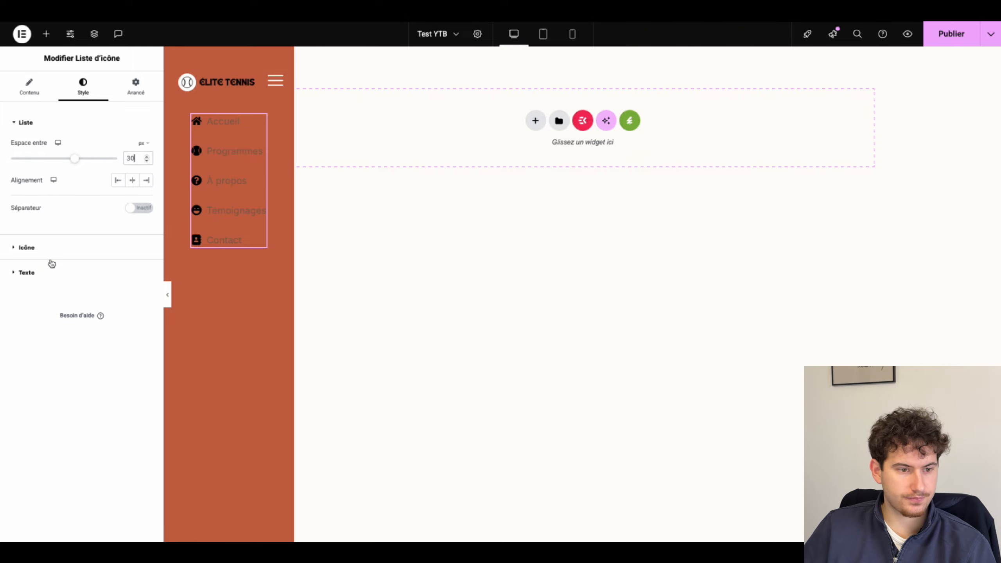
Step: Colour the list icons and label text white
click(99, 248)
click(146, 198)
drag(139, 262, 53, 197)
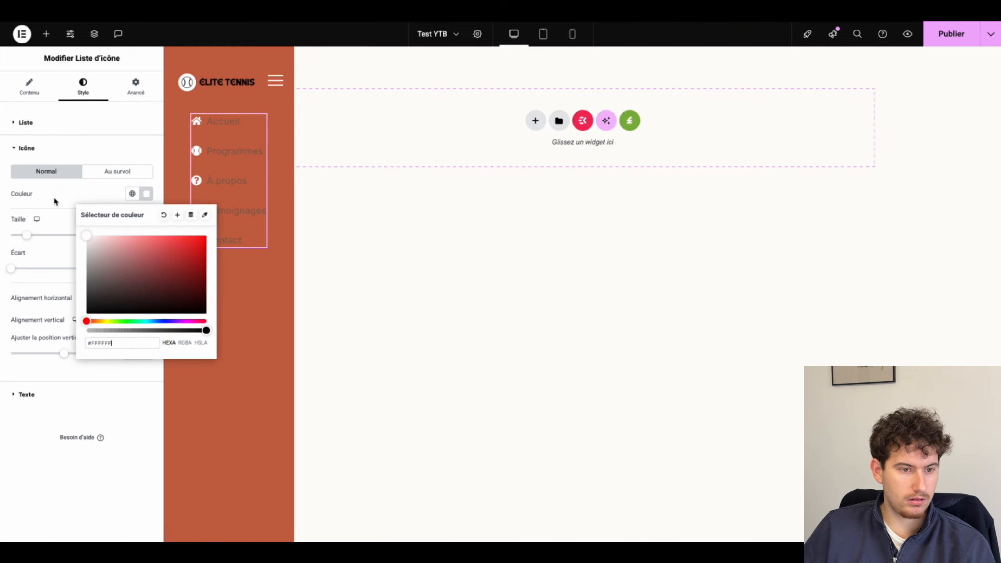
click(53, 197)
click(24, 394)
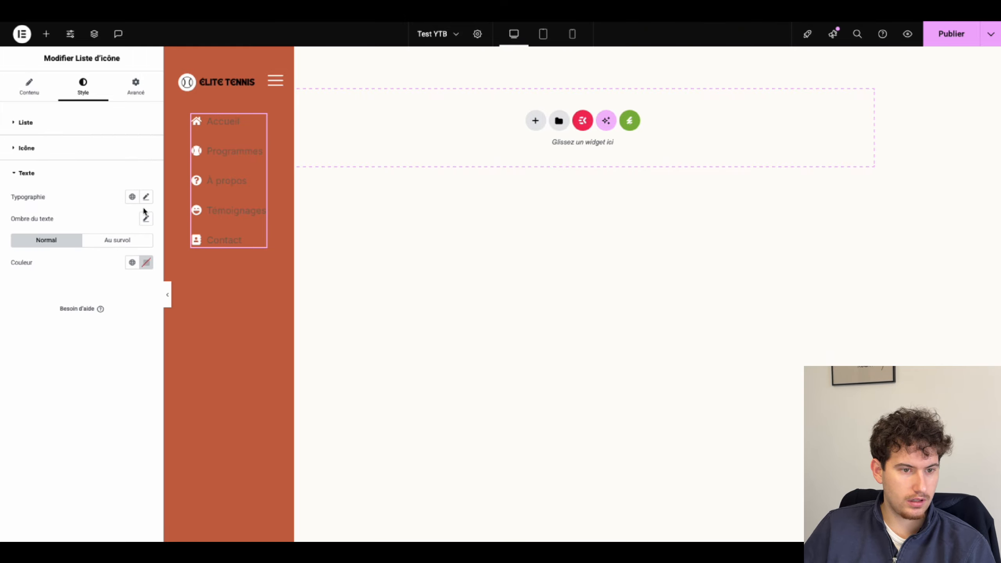
click(145, 262)
drag(144, 381, 48, 262)
click(48, 262)
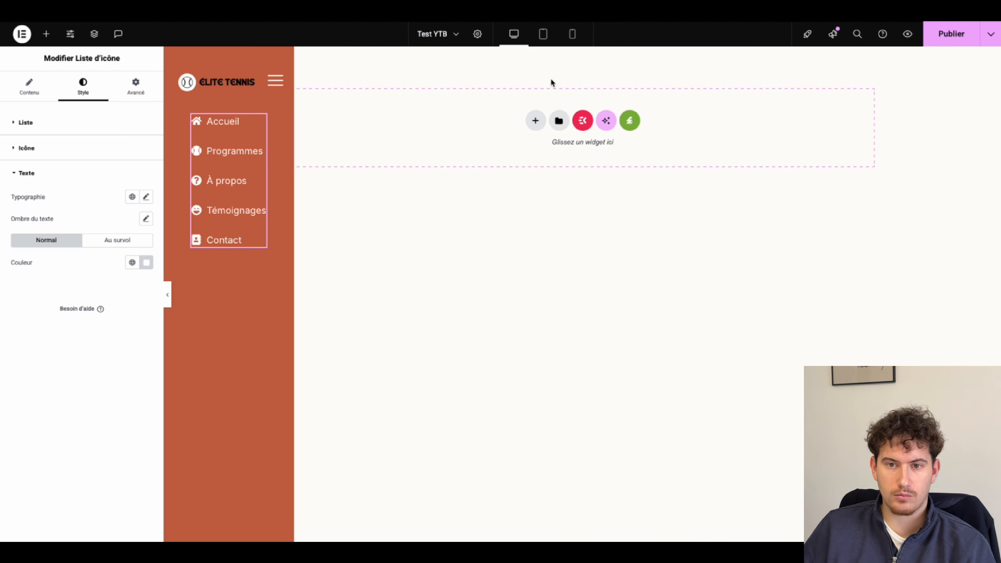
click(46, 34)
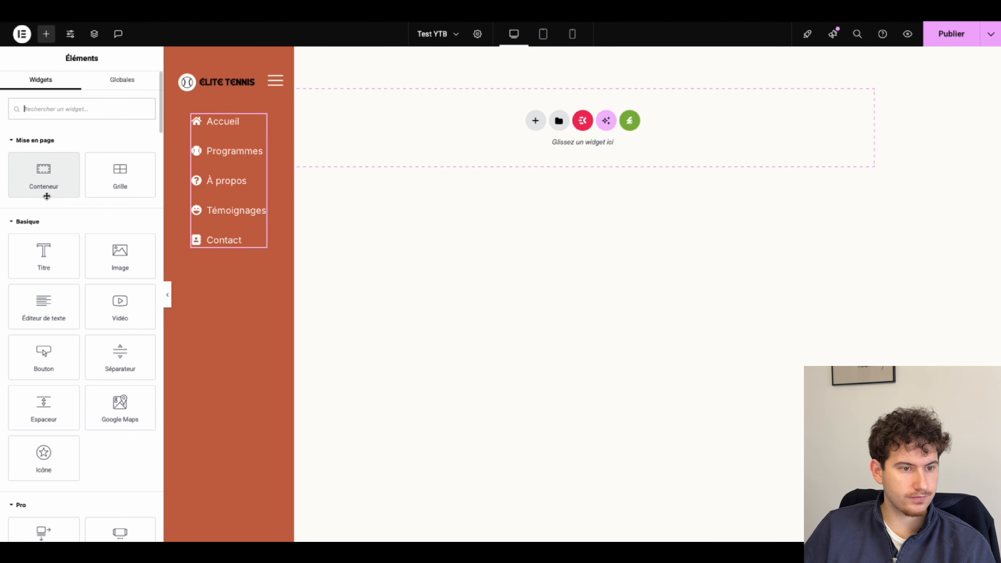
Step: Add a Button widget below the Contact link in the sidebar nav and label it 'Prendre rendez-vous'
drag(44, 351, 221, 225)
click(185, 122)
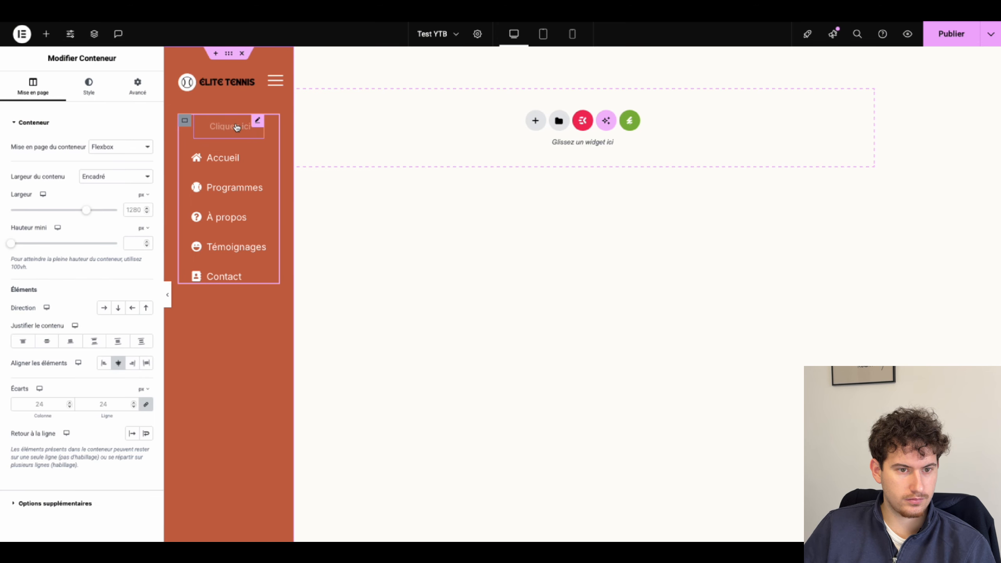
drag(261, 124, 213, 250)
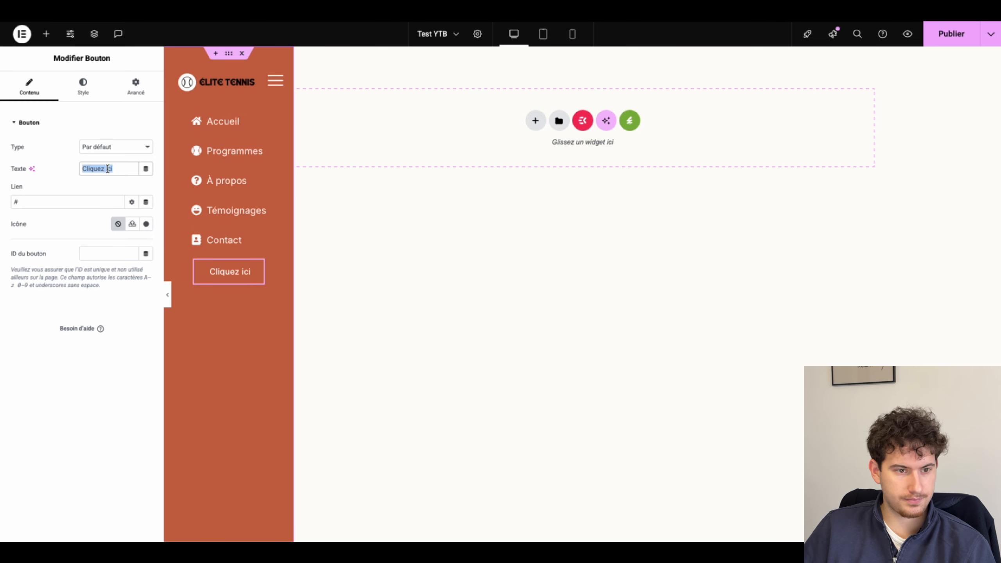
text(Prendre)
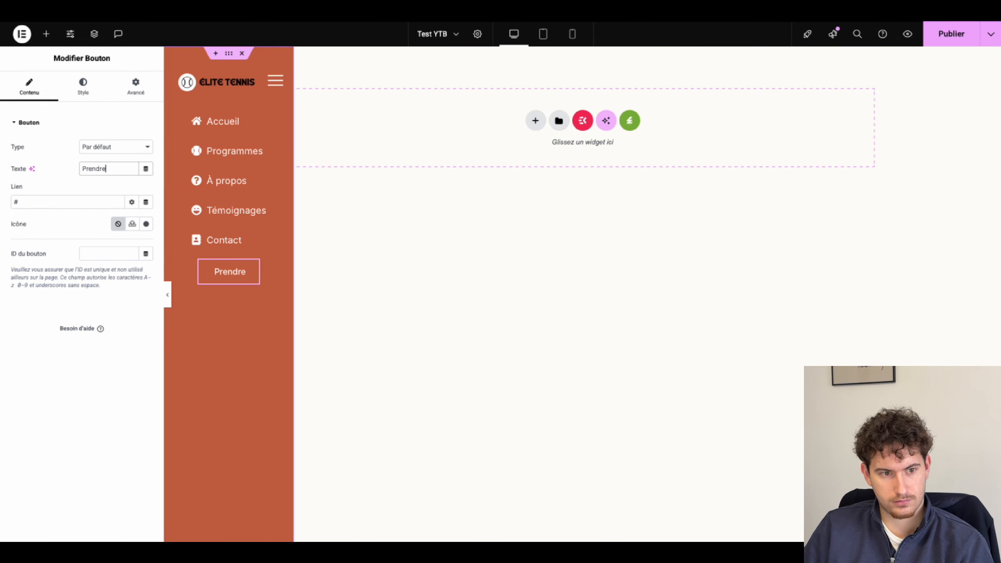
text( rendez)
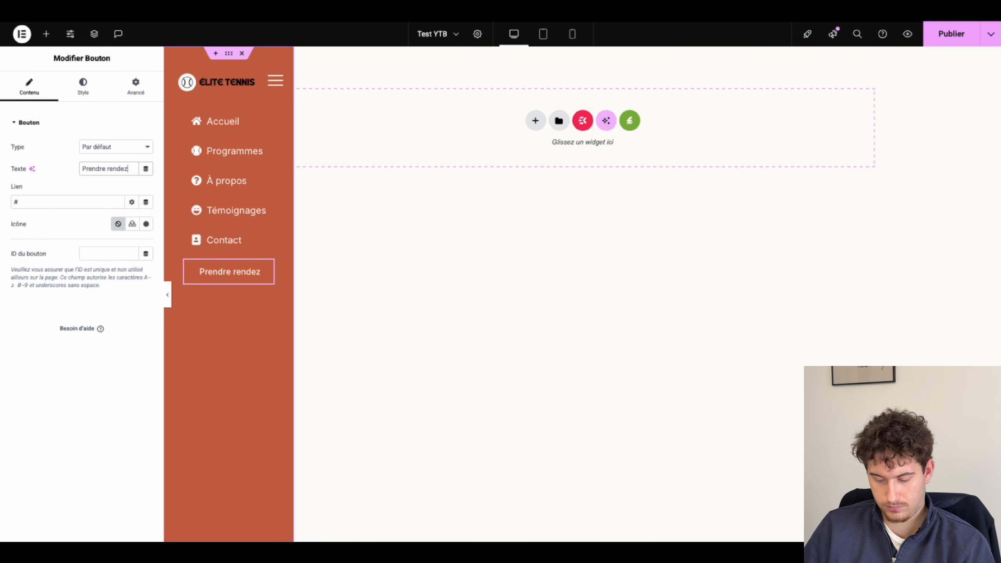
text(-vous)
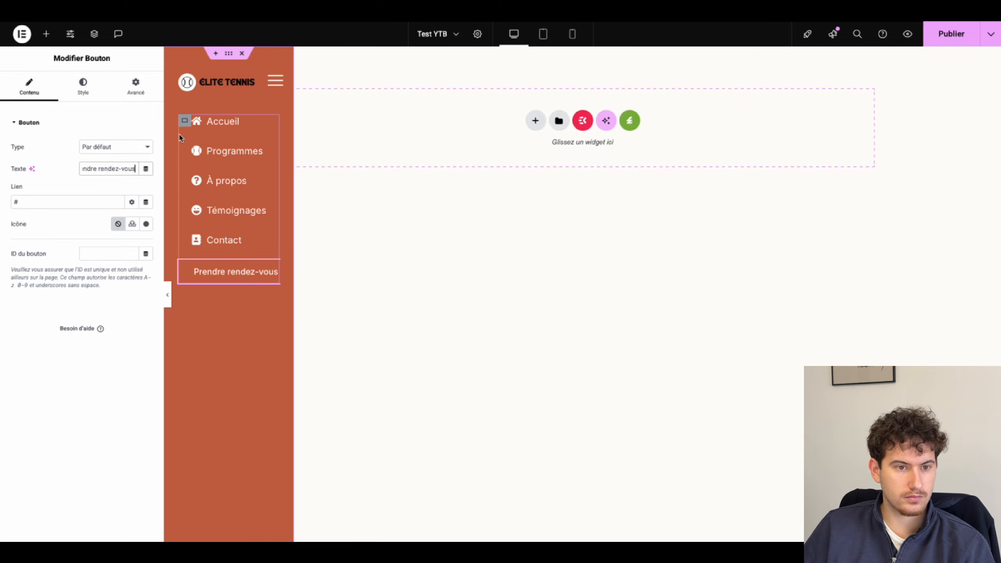
Step: Align the nav container's menu links and button to the left (Align Items start)
click(185, 119)
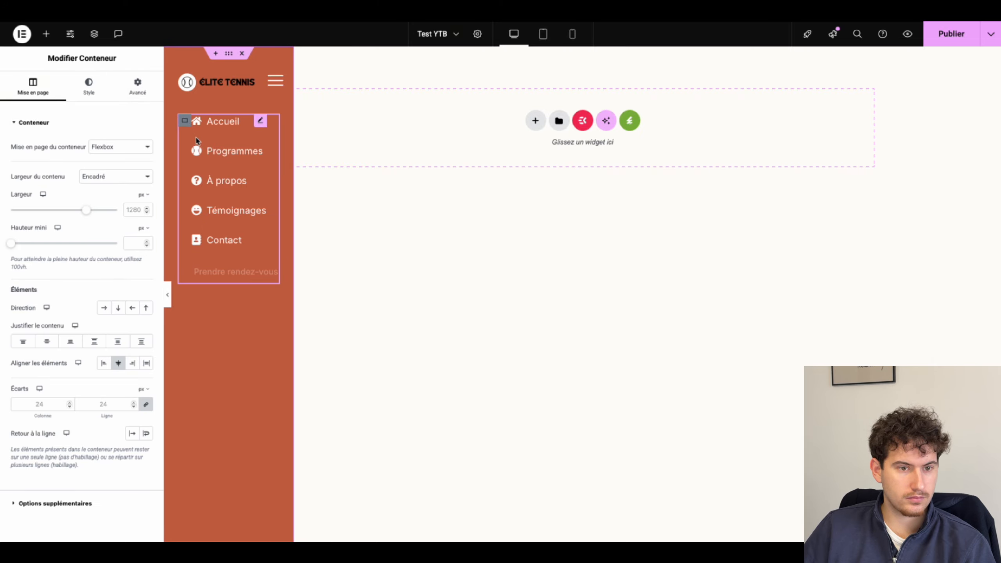
click(193, 157)
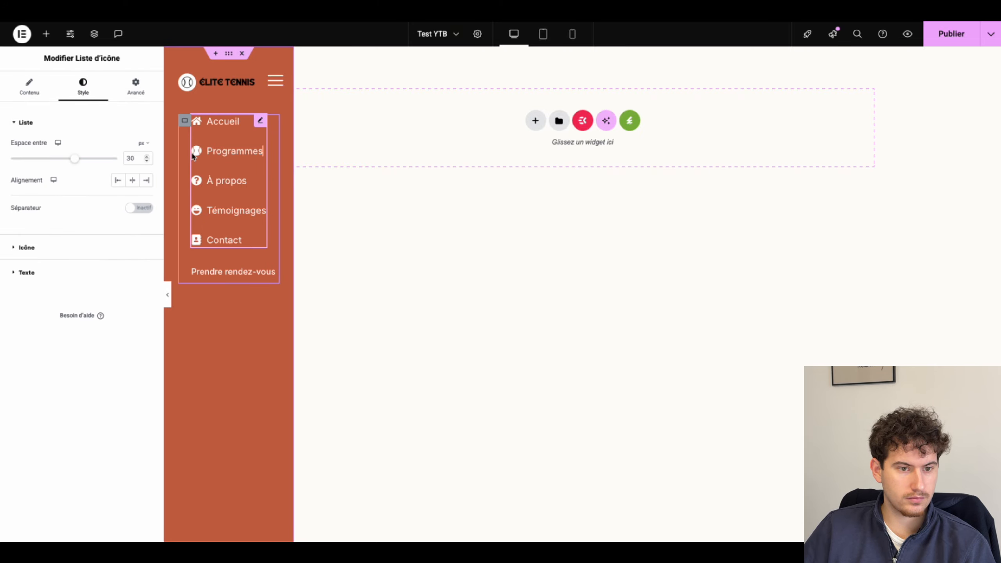
click(185, 121)
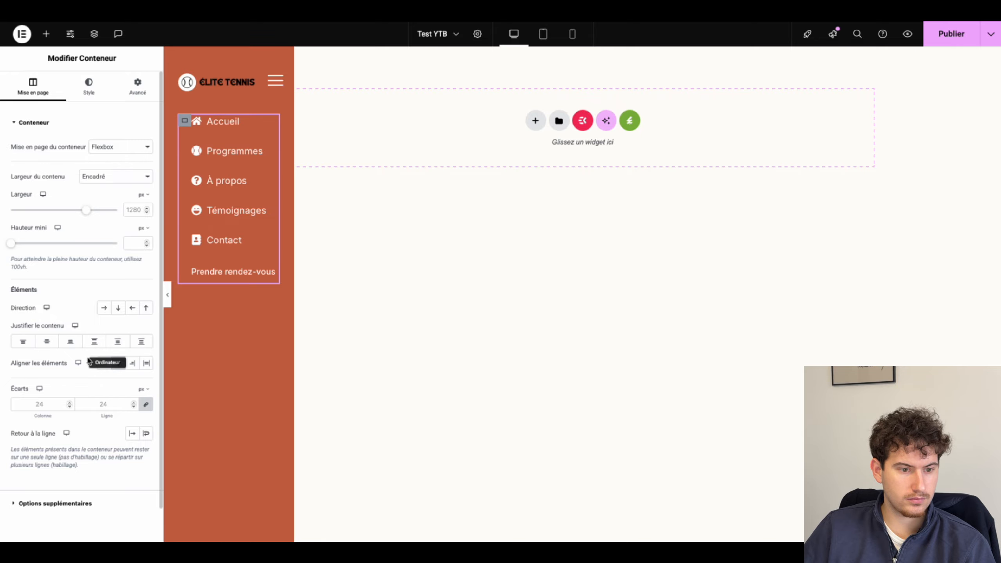
click(104, 363)
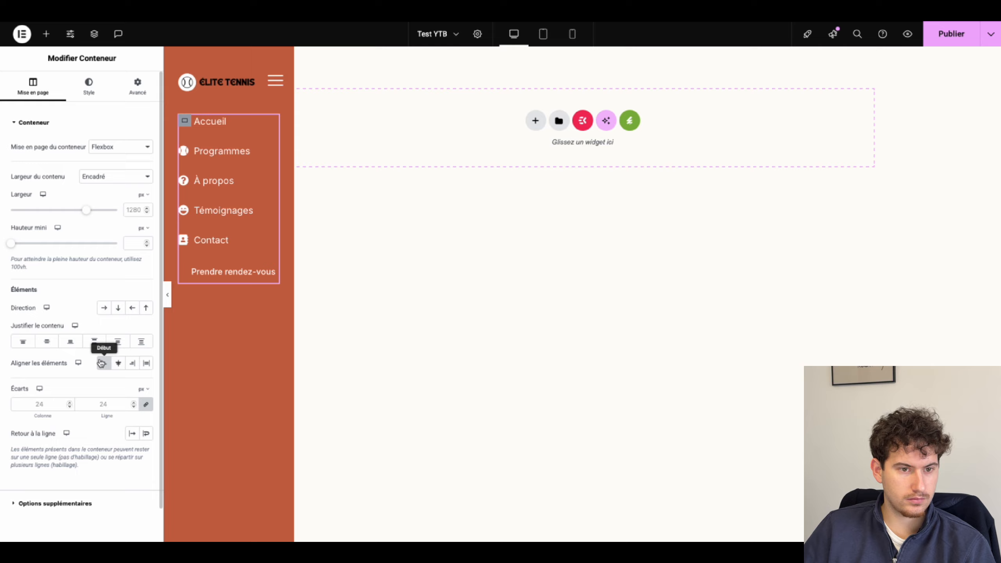
Step: Style the Prendre rendez-vous button with white text on a dark green Primary background
click(197, 277)
click(83, 85)
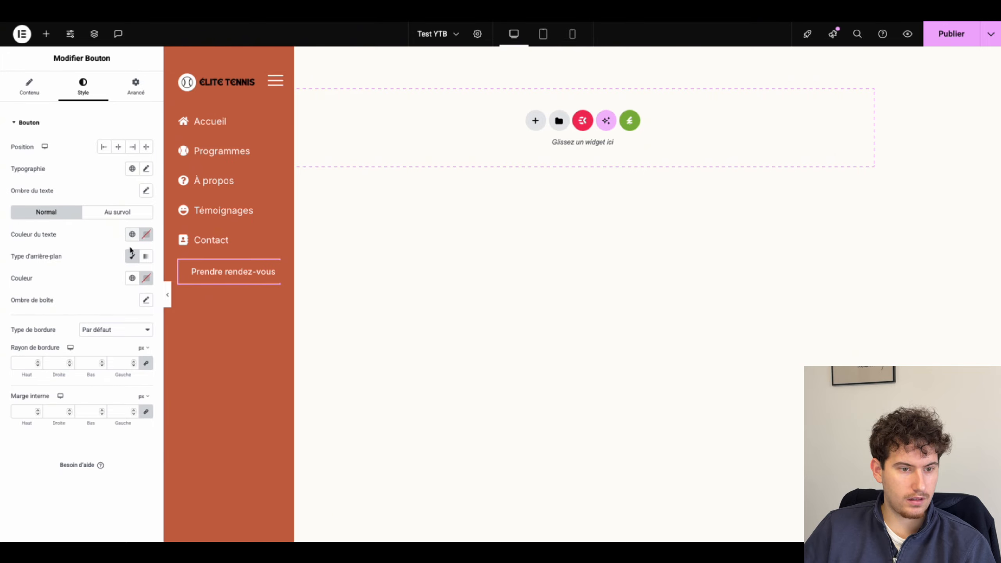
click(132, 234)
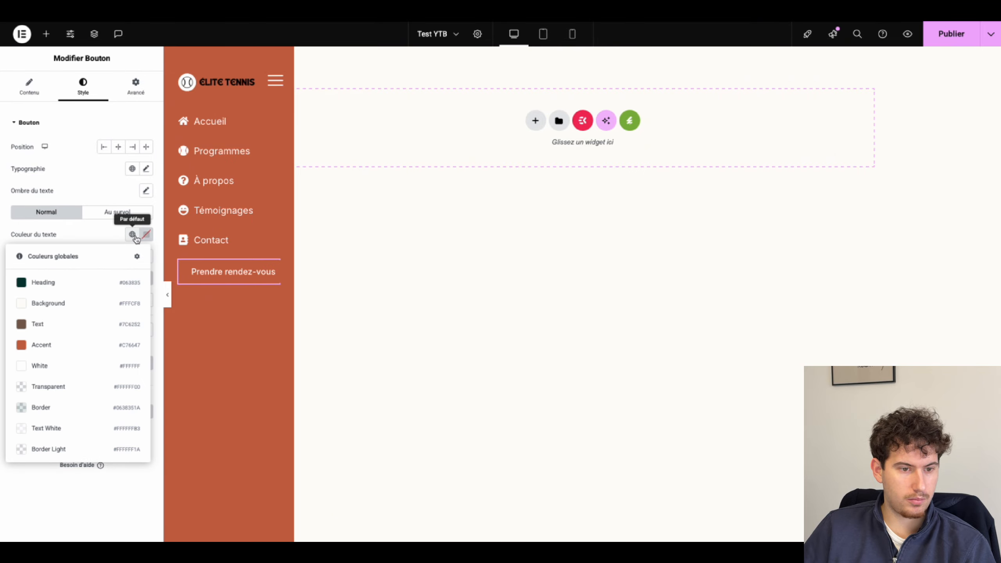
click(46, 287)
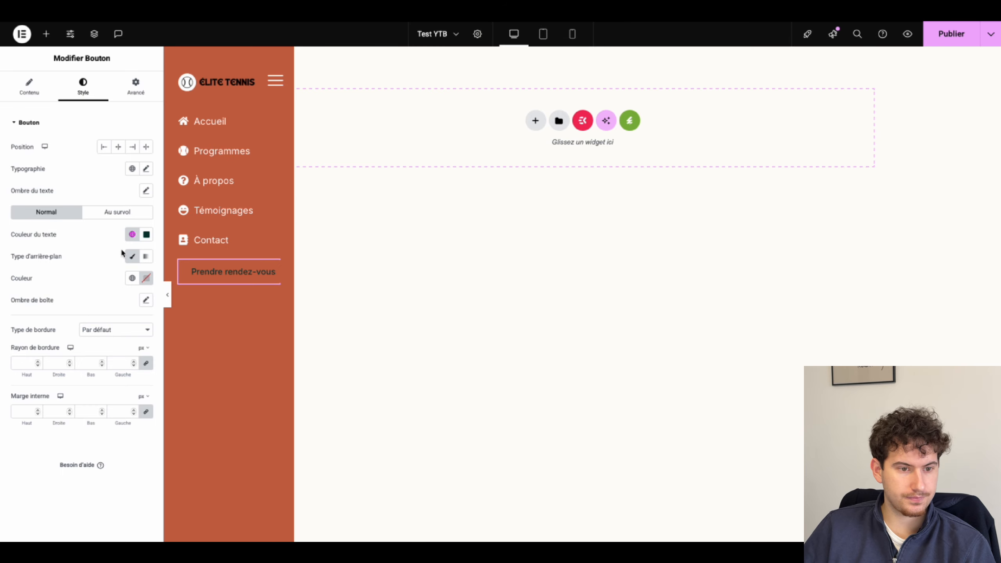
click(147, 234)
drag(113, 295, 52, 253)
click(52, 248)
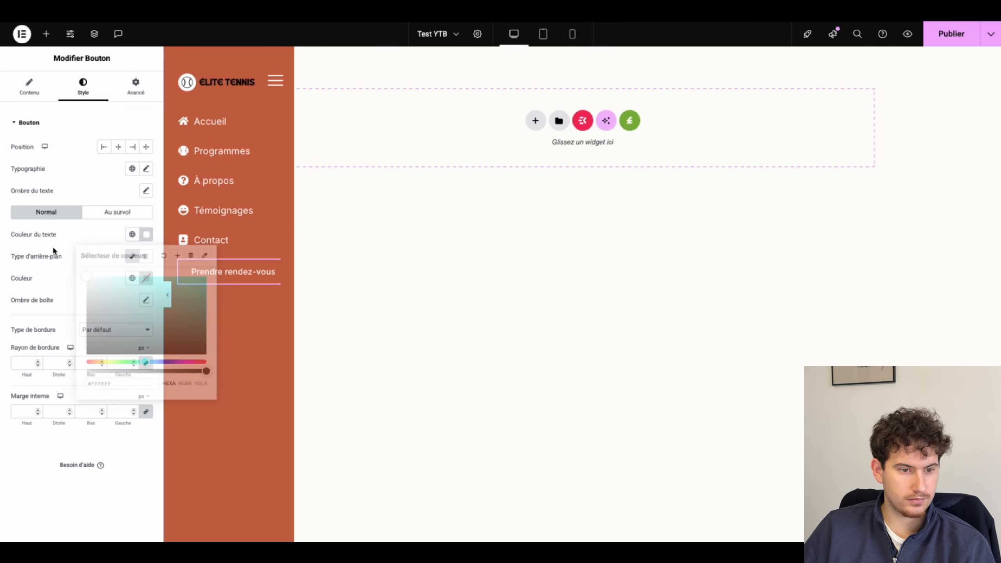
click(132, 278)
click(57, 326)
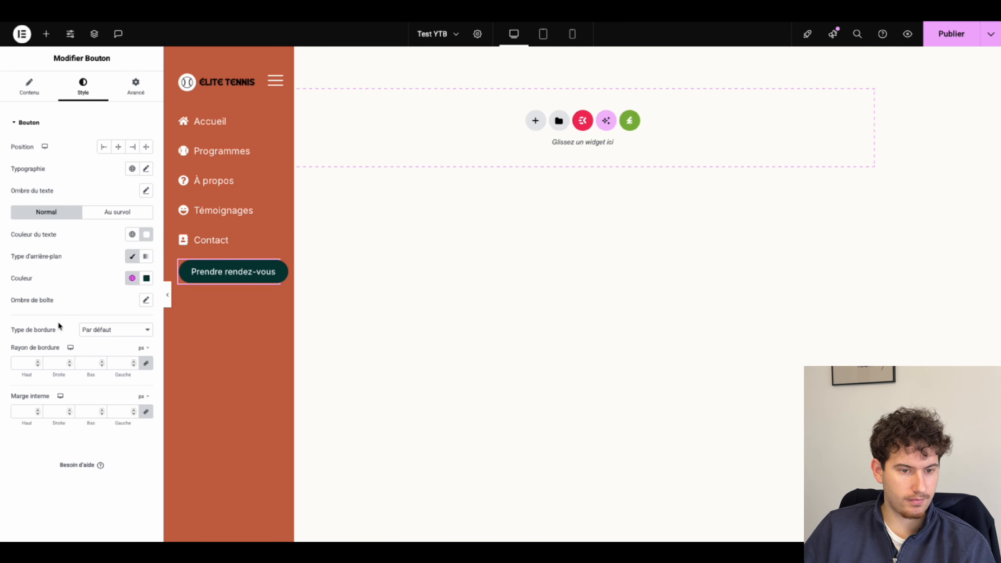
Step: Give the button a hover state with transparent background and Heading-colour border and text
click(116, 213)
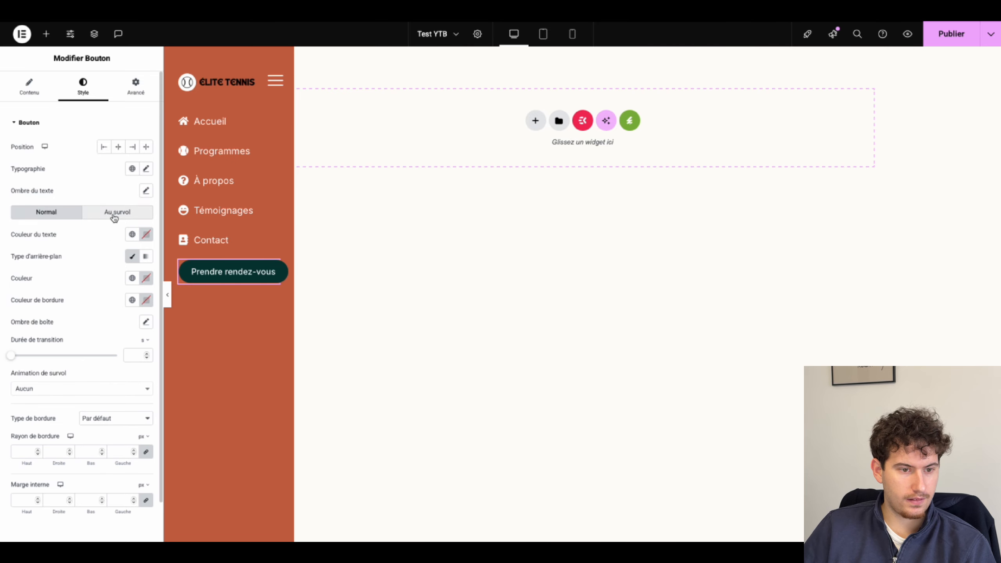
click(148, 282)
drag(205, 414, 1, 384)
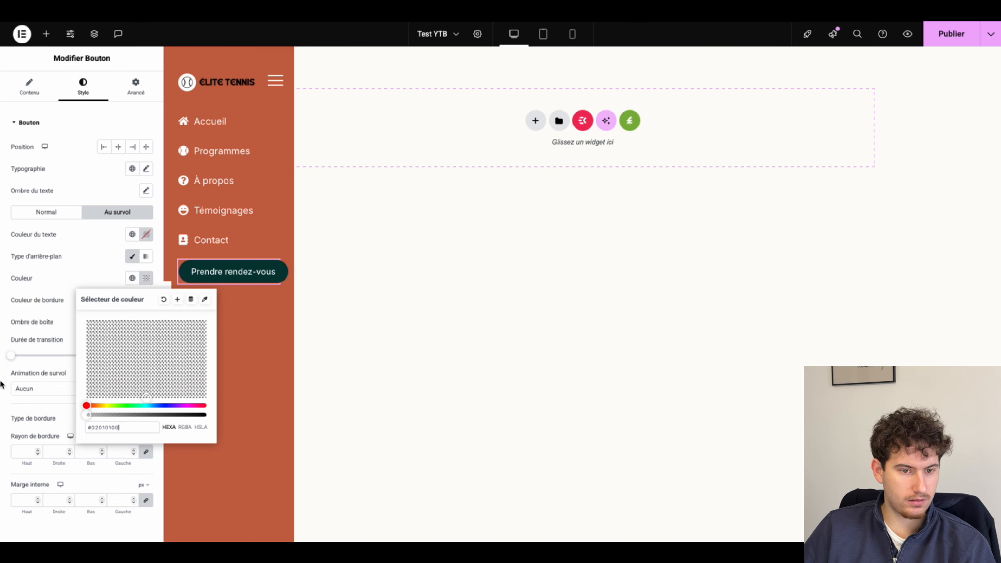
click(95, 260)
click(131, 300)
click(75, 345)
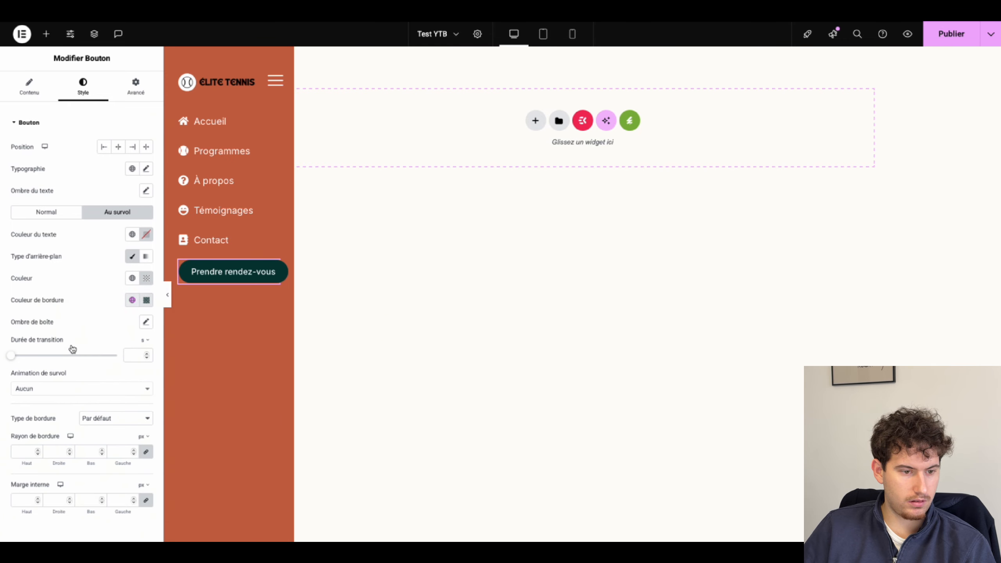
click(133, 235)
click(43, 283)
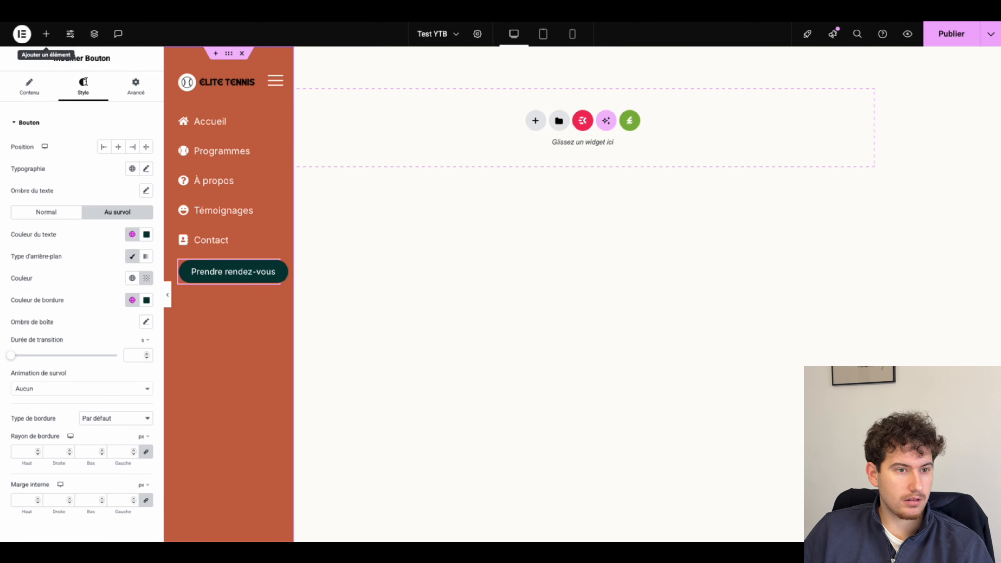
Step: Duplicate the navigation container and delete the copied booking button
right_click(192, 131)
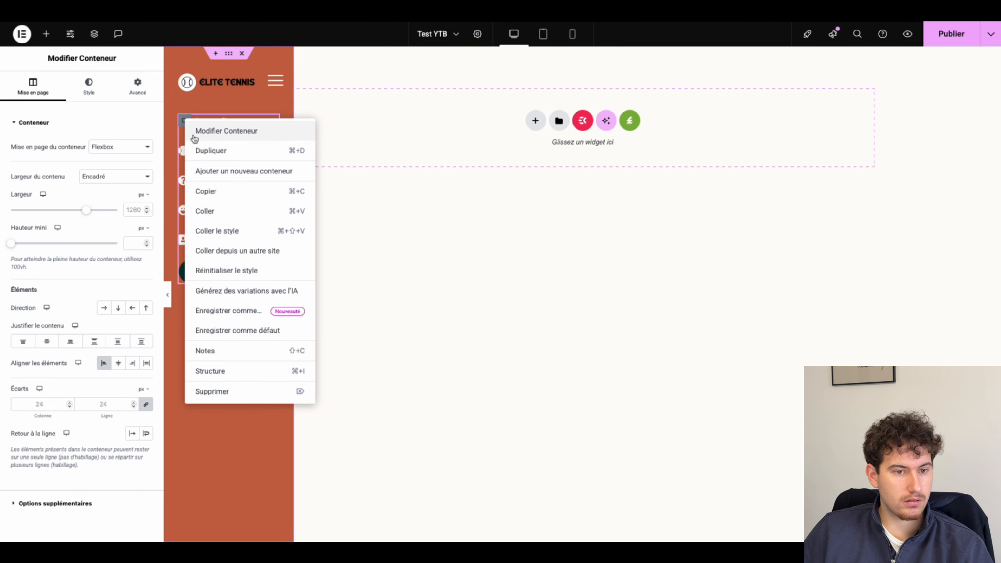
click(220, 151)
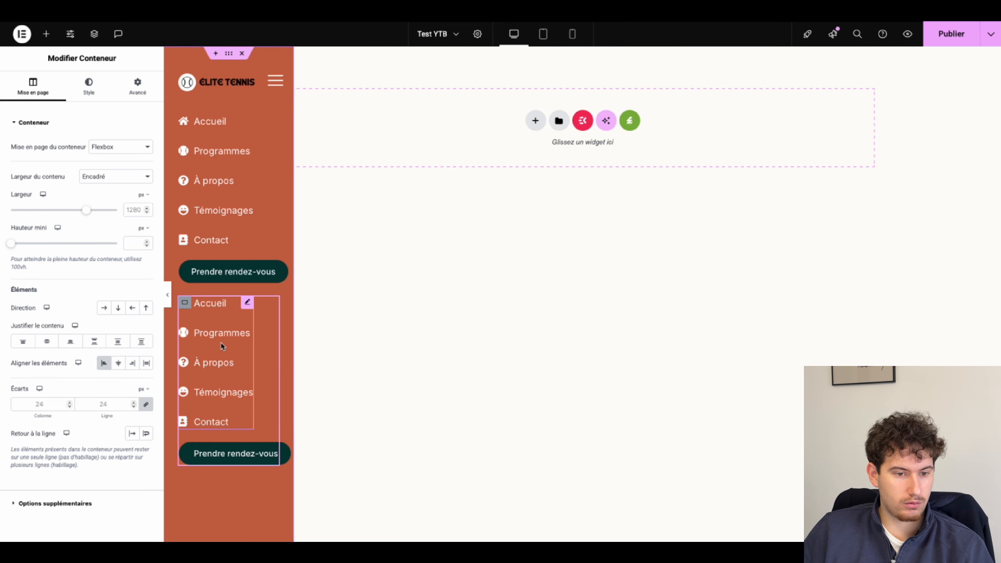
right_click(220, 347)
click(199, 454)
right_click(199, 454)
click(248, 530)
Step: Remove the Contact, Témoignages and À propos items from the copied icon list
click(211, 413)
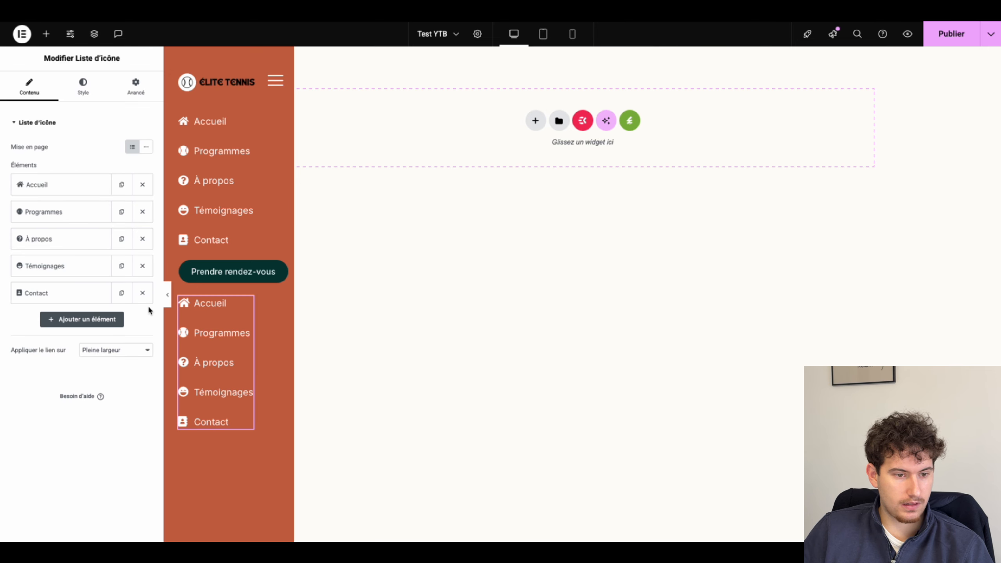
click(142, 293)
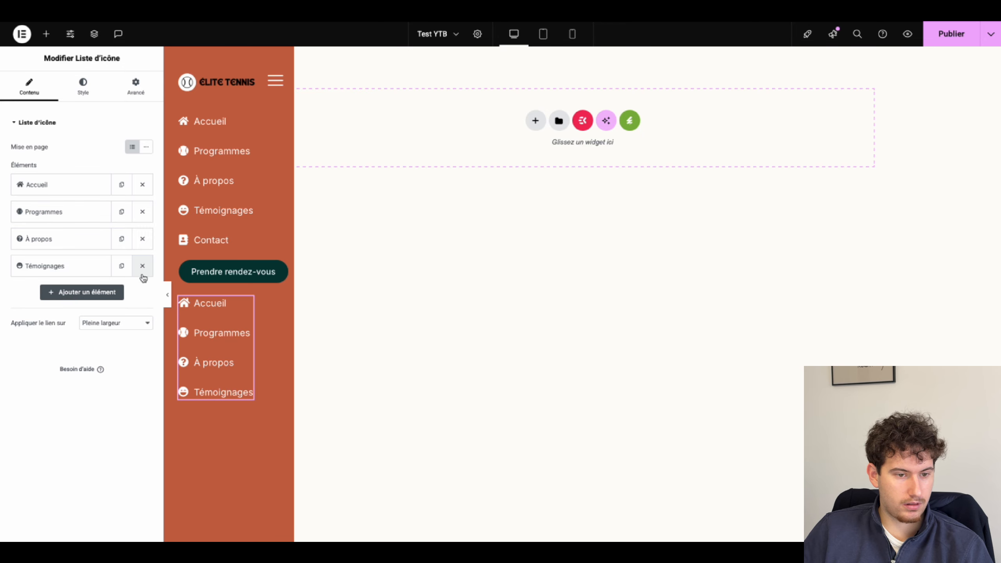
click(142, 266)
click(143, 238)
Step: Give the first copied item an envelope icon from the Icon Library
click(70, 193)
click(48, 292)
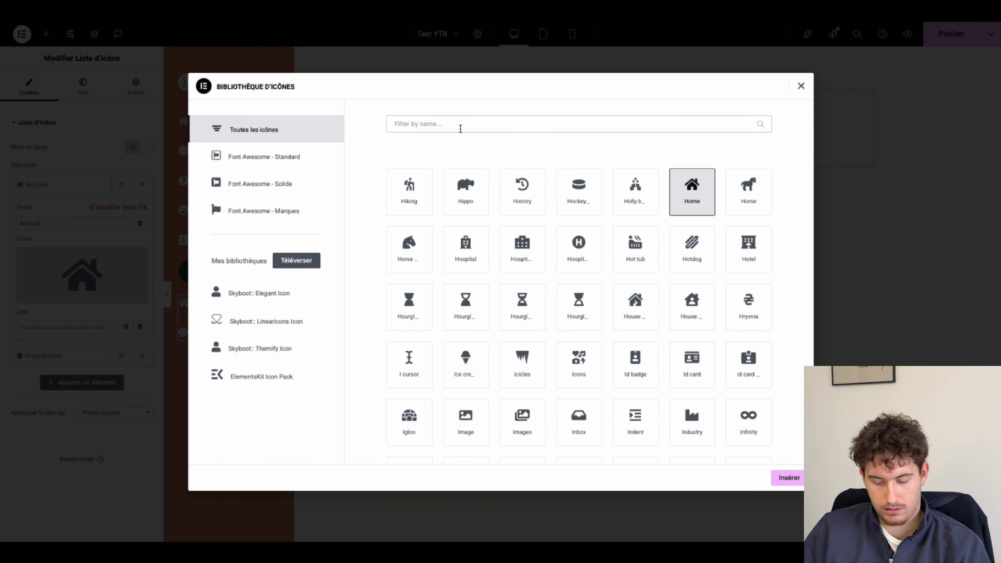
click(461, 129)
text(envel)
click(522, 188)
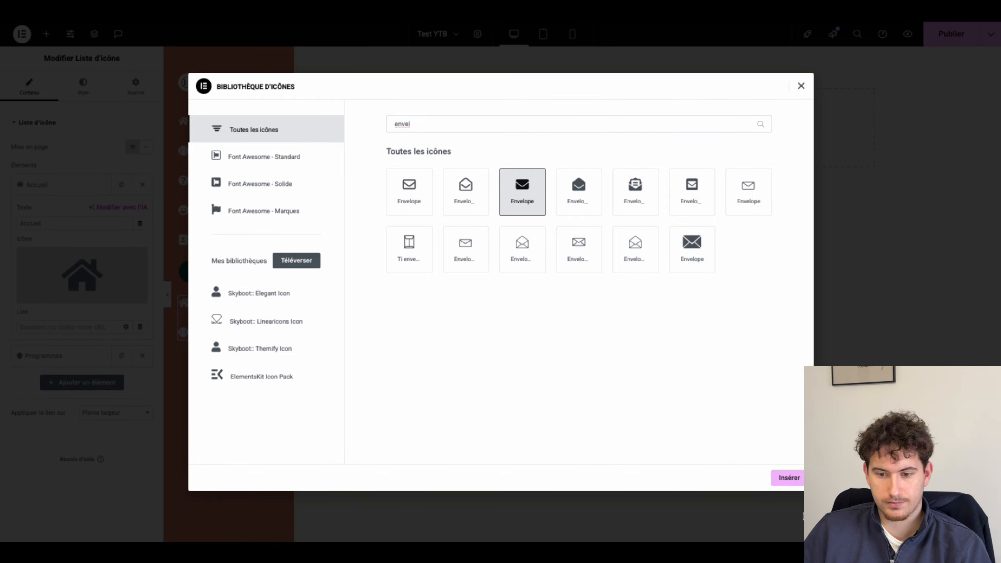
click(790, 479)
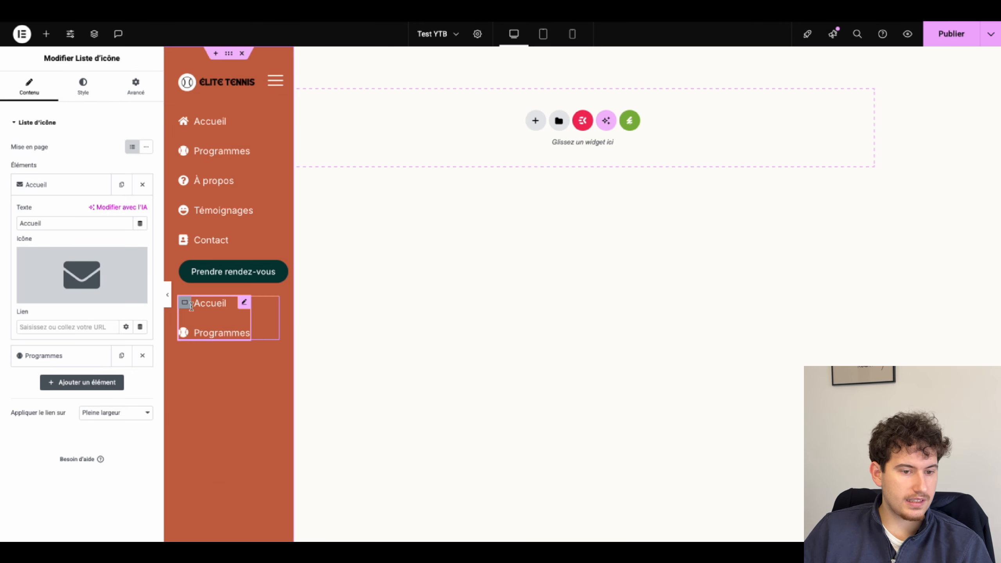
click(82, 276)
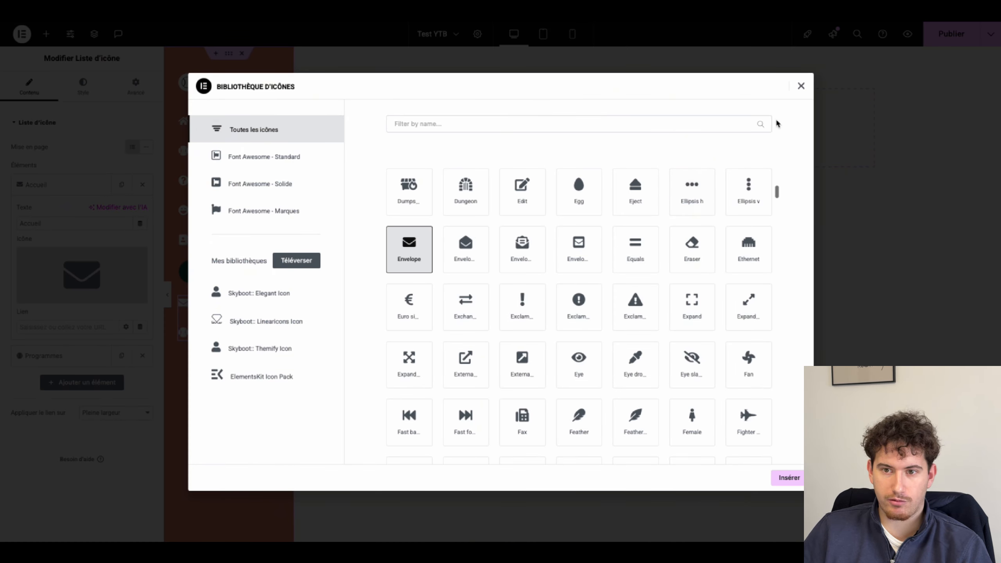
click(801, 86)
Step: Replace the Accueil label with the contact e-mail address and start a mailto: link
double_click(68, 223)
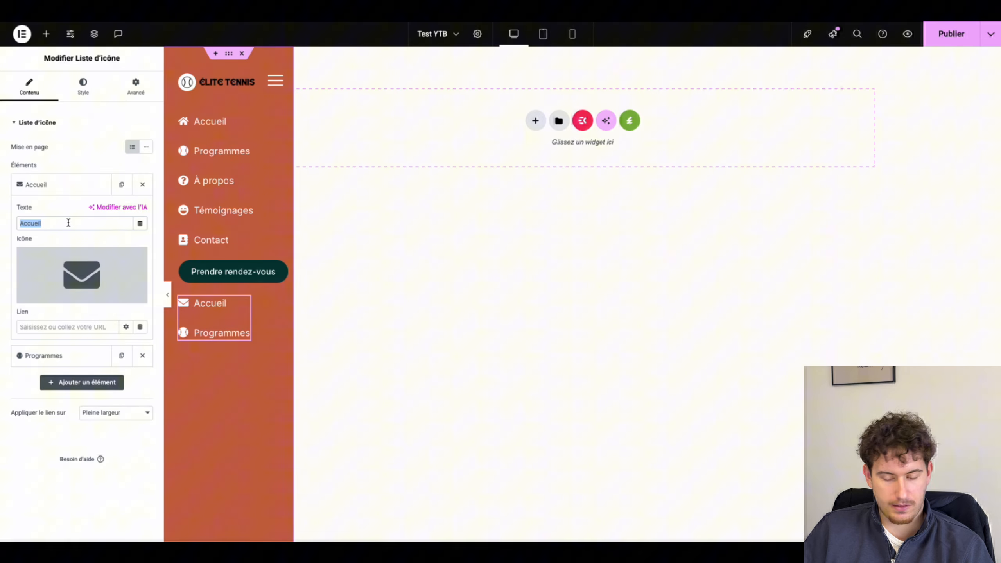
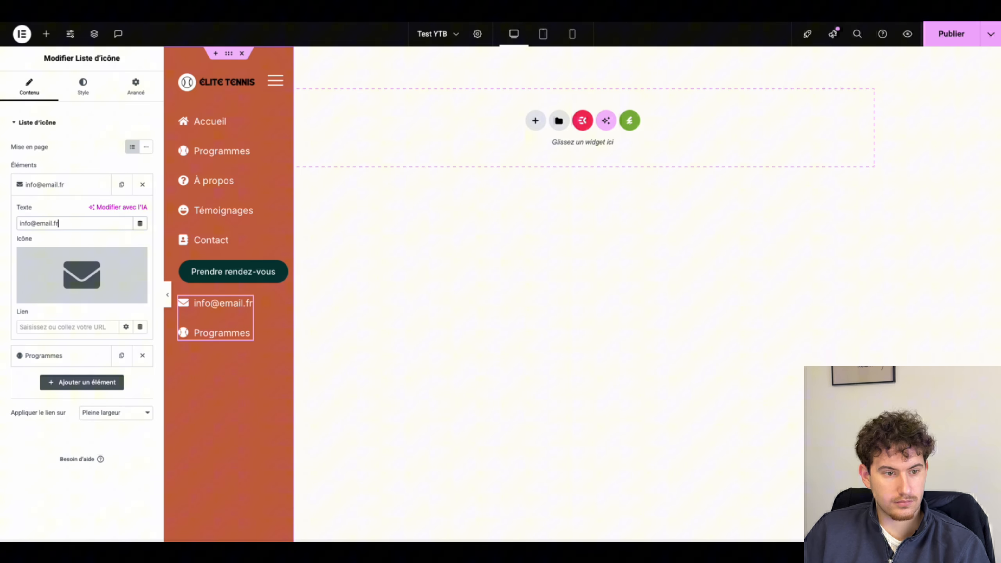
click(39, 328)
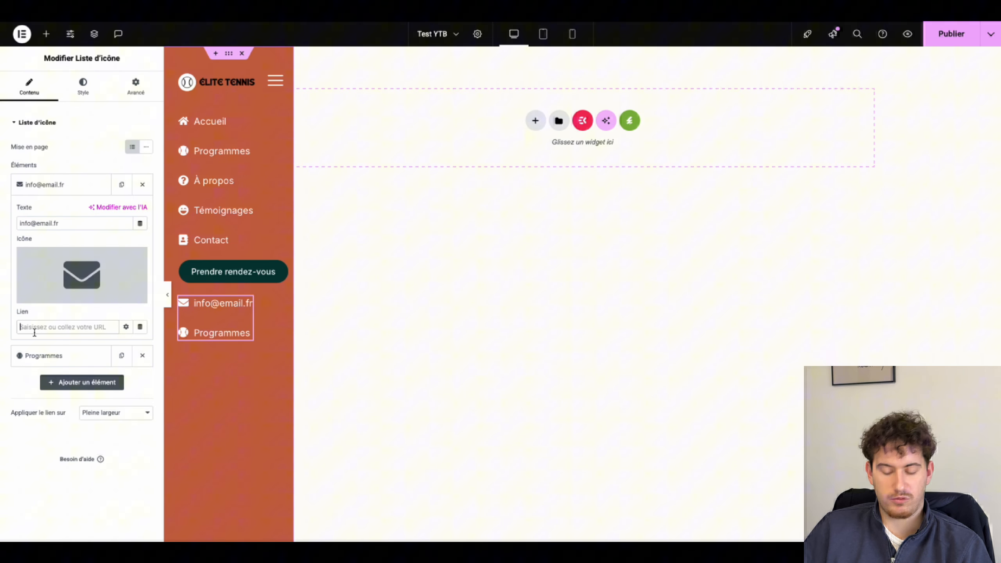
text(mailto::)
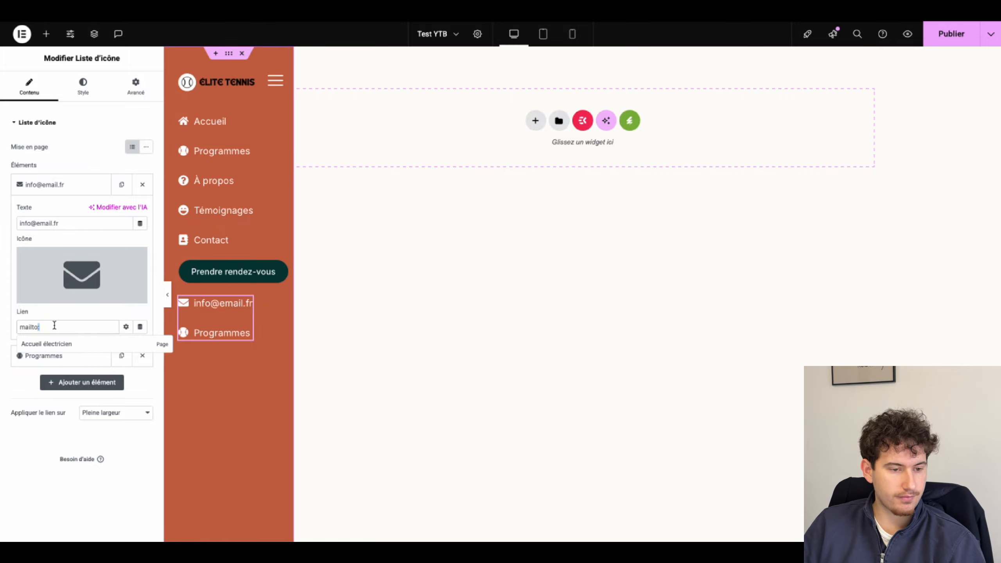
key(BackSpace)
click(36, 357)
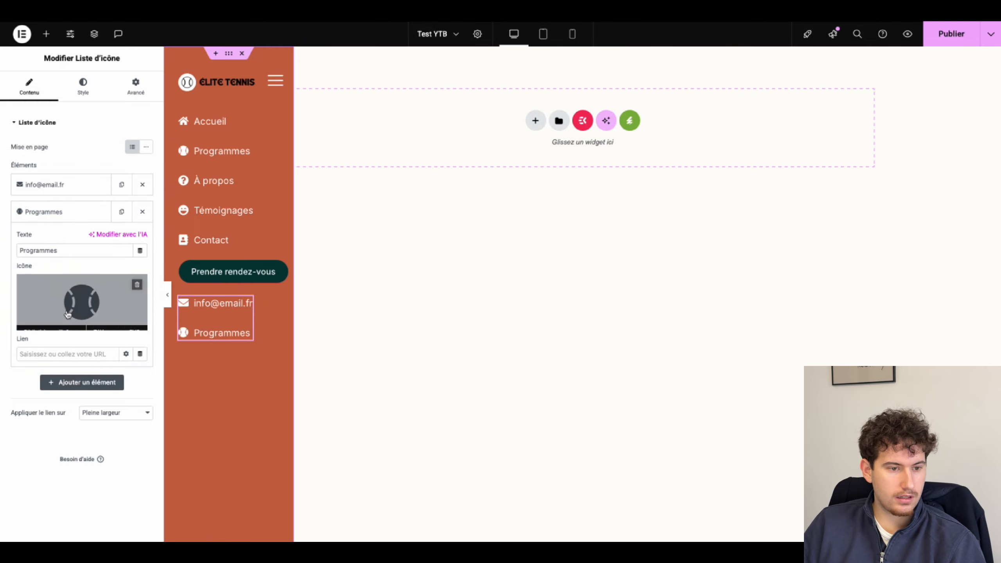
Step: Give the second contact item a phone icon from the Icon Library
click(82, 301)
click(595, 125)
text(ph)
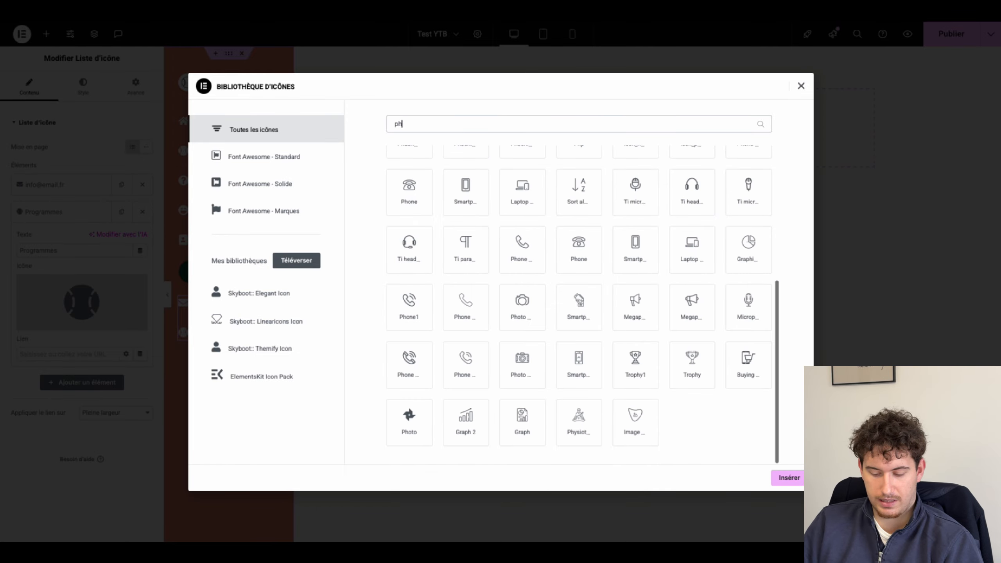
text(one)
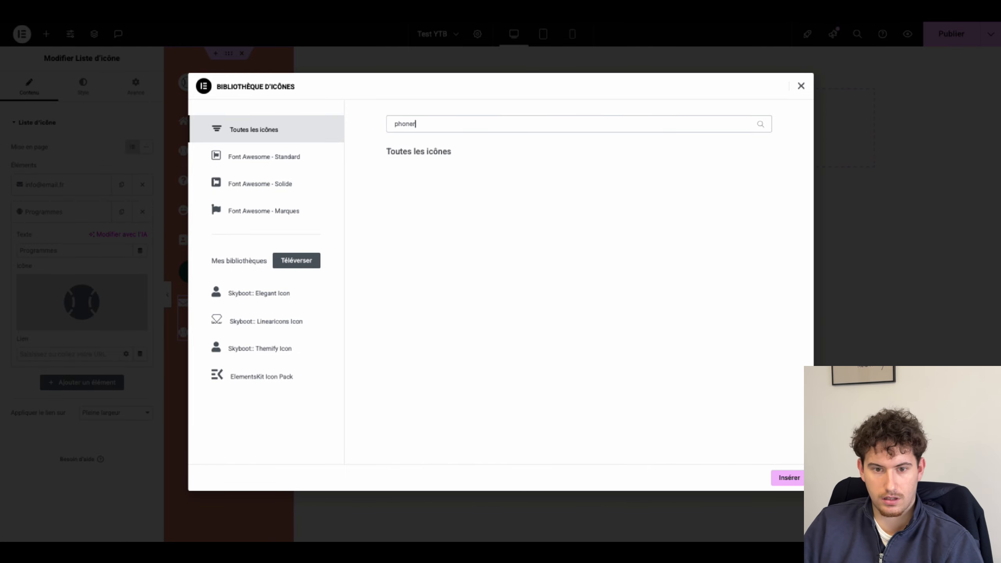
click(475, 258)
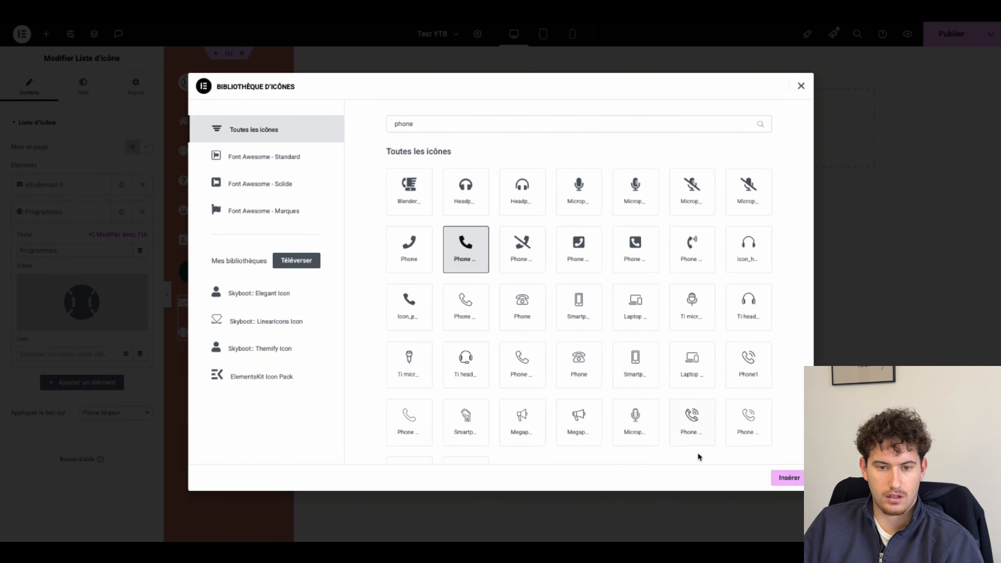
click(787, 478)
Step: Replace the Programmes text with the phone number spaced in pairs and start a tel: link
double_click(71, 248)
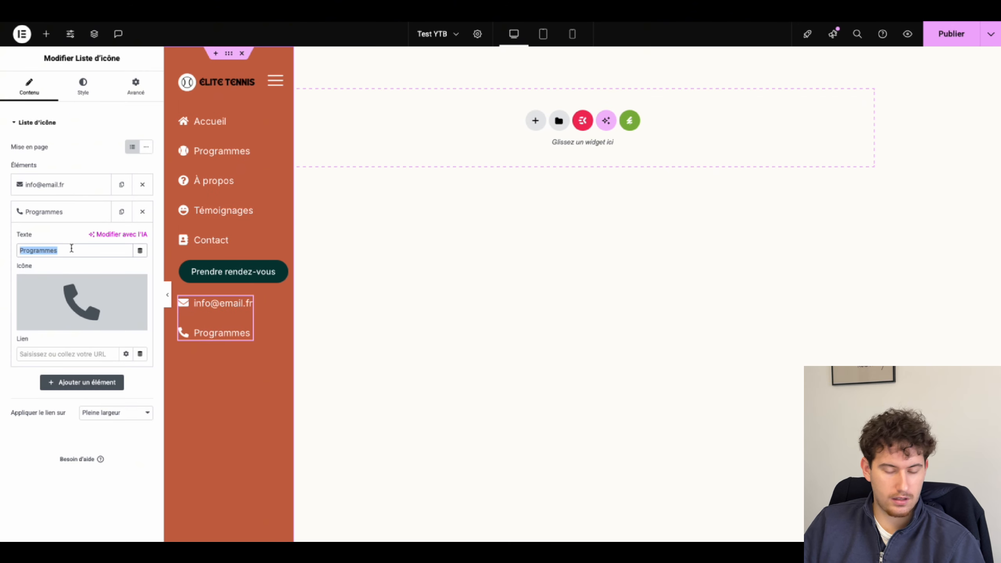
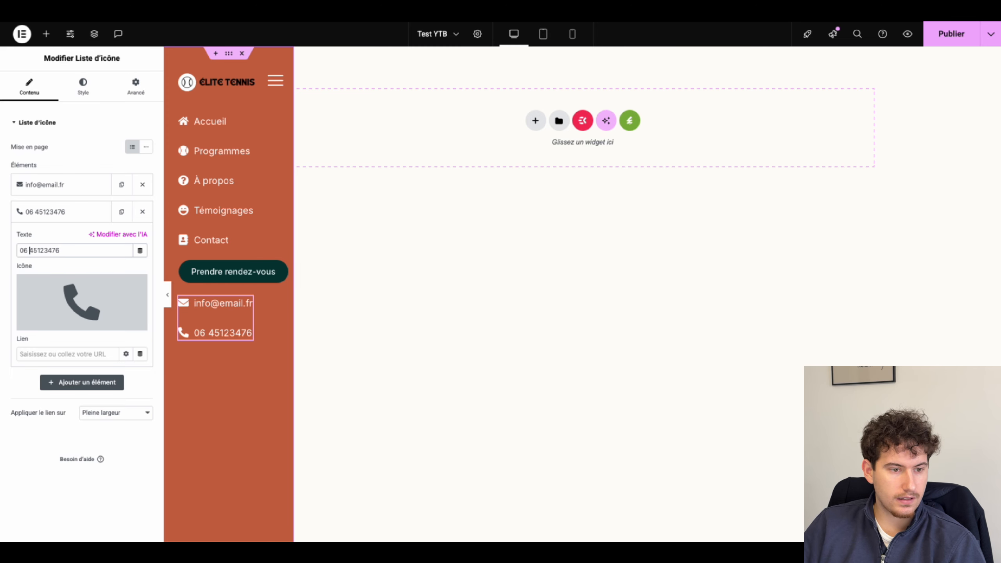
click(35, 250)
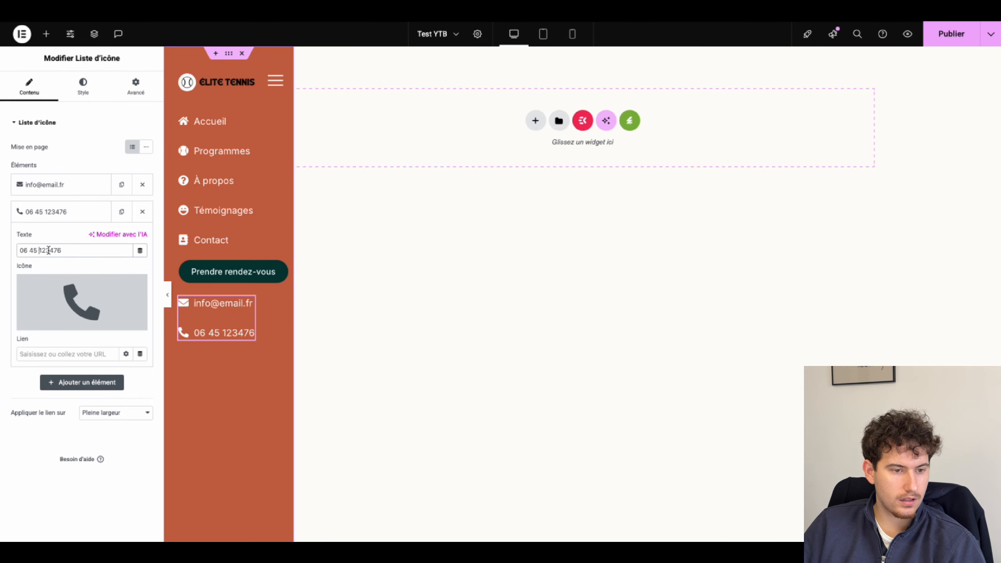
click(50, 250)
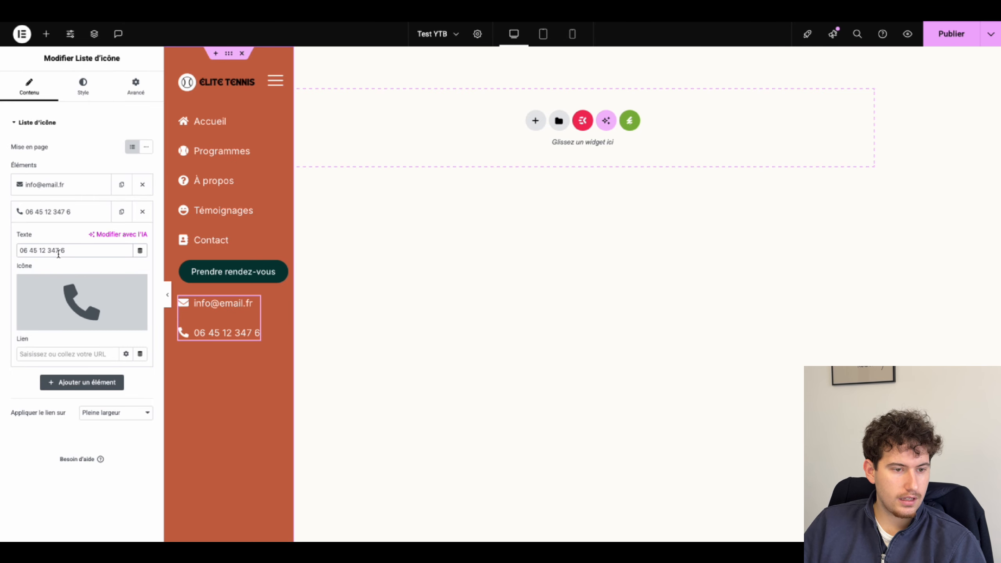
click(55, 250)
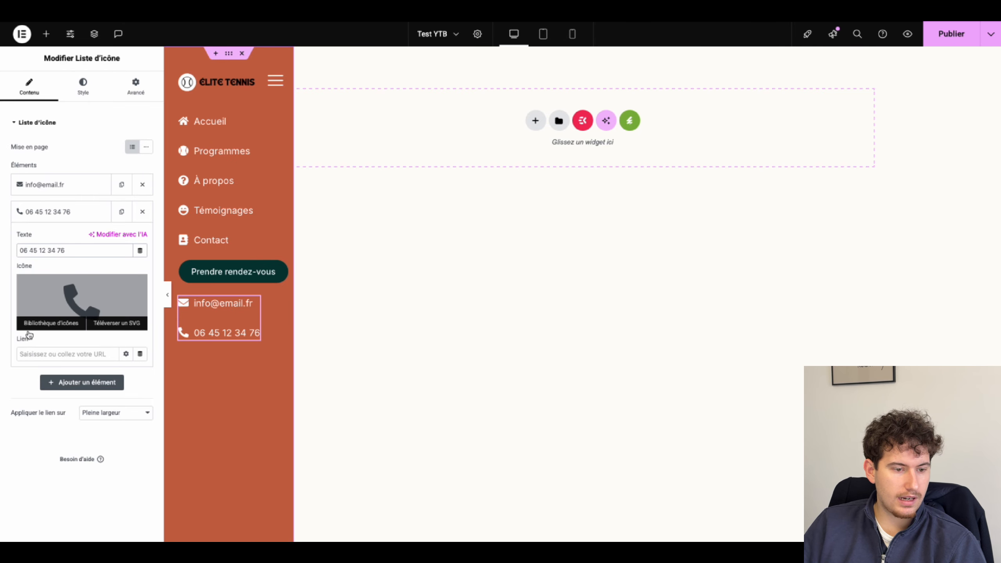
click(39, 350)
text(tel:)
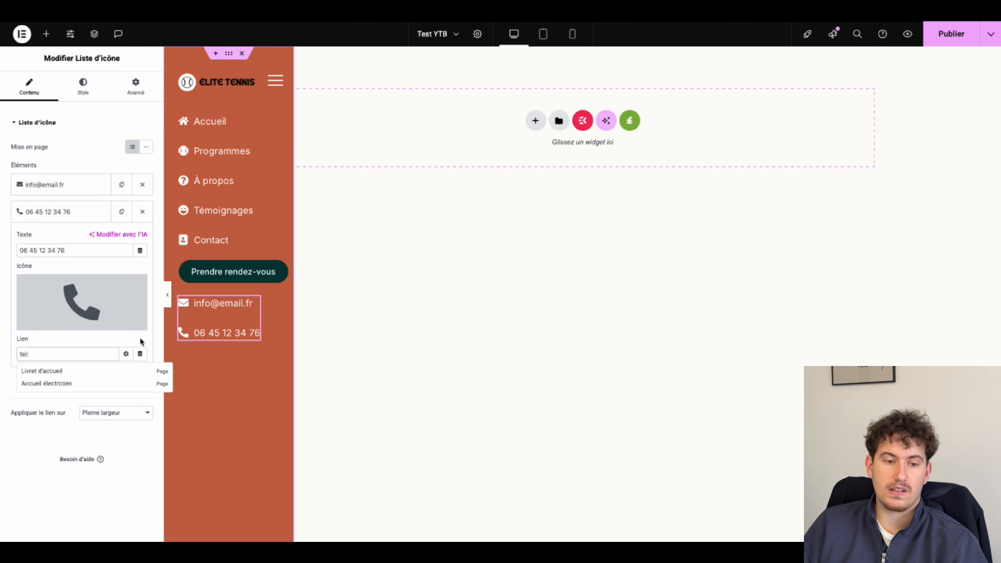
Step: Add a heading reading 'Contact' above the e-mail line, using a div HTML tag
click(44, 40)
drag(30, 264, 200, 300)
click(103, 183)
key(ctrl+a)
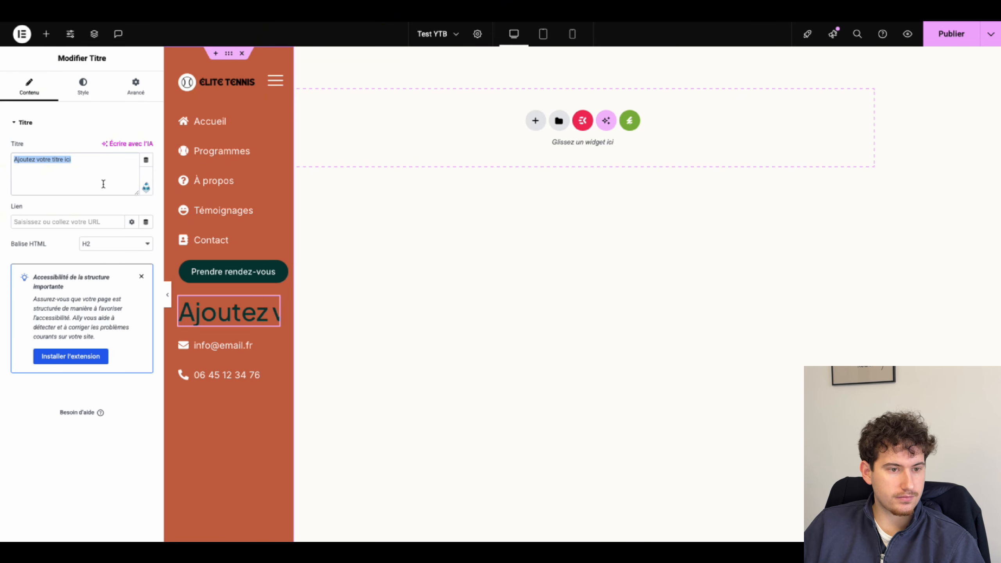
text(Contact)
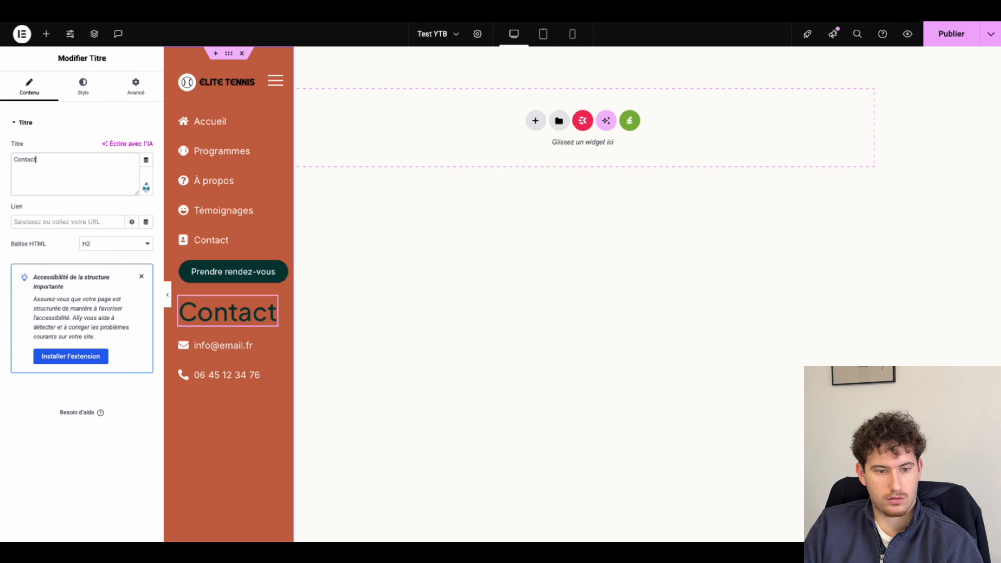
click(99, 247)
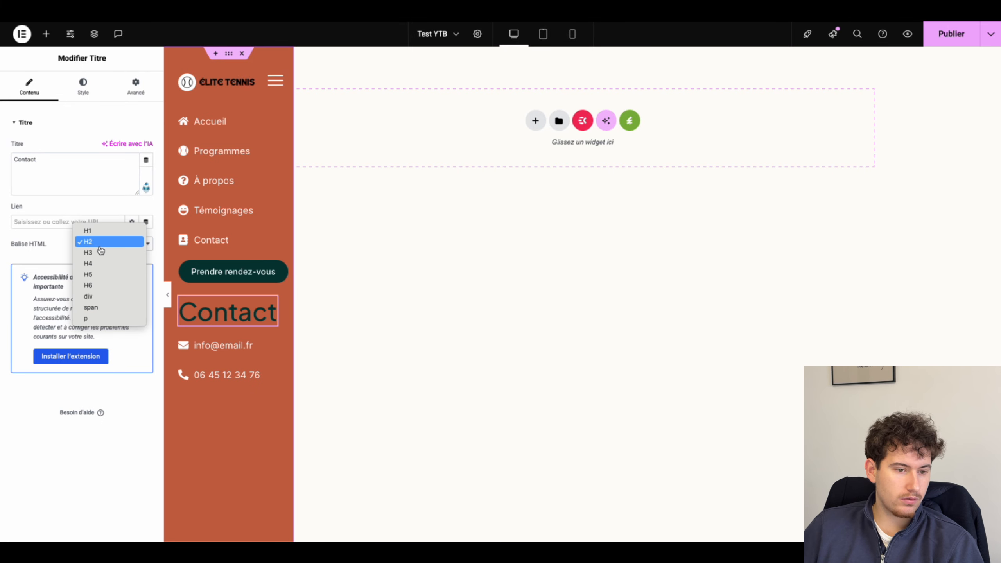
click(96, 298)
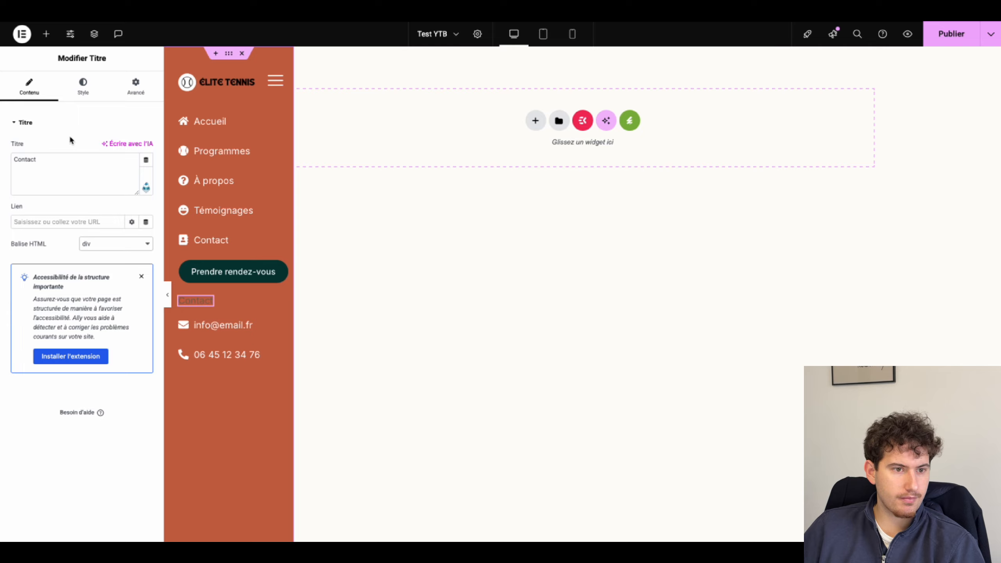
Step: Apply the global h2 font and white colour to the Contact heading
click(83, 85)
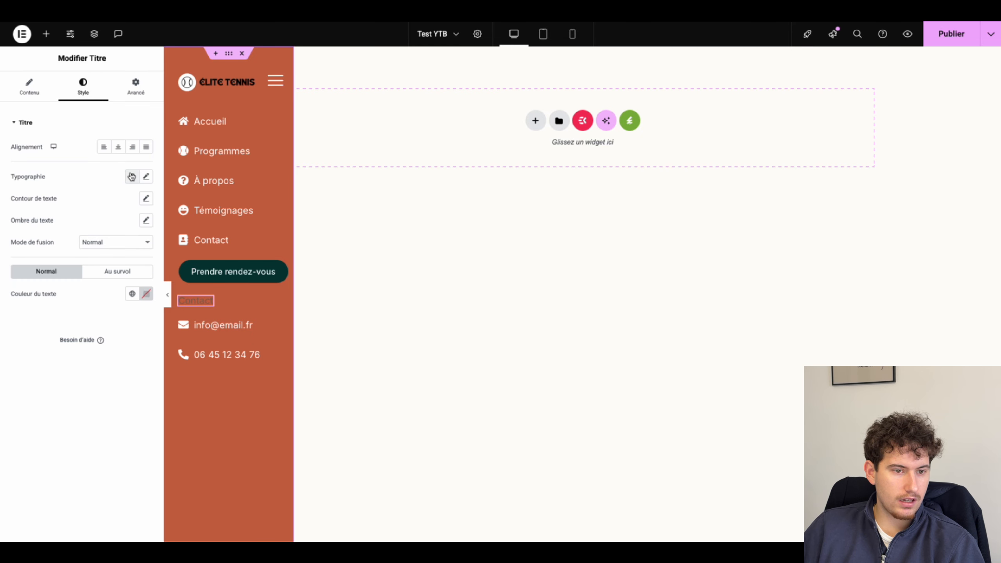
click(132, 176)
scroll(34, 367, down, 1)
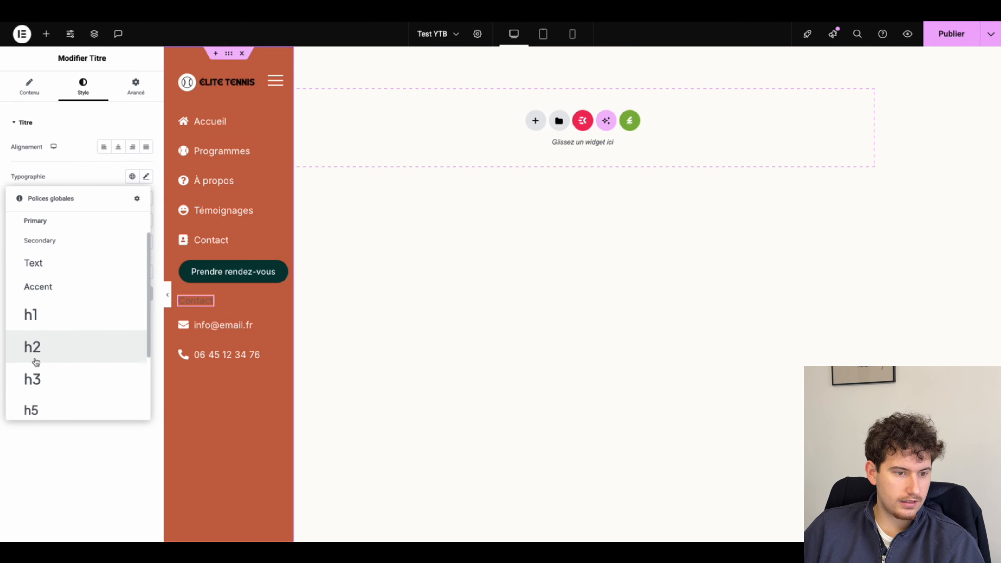
click(35, 361)
click(132, 293)
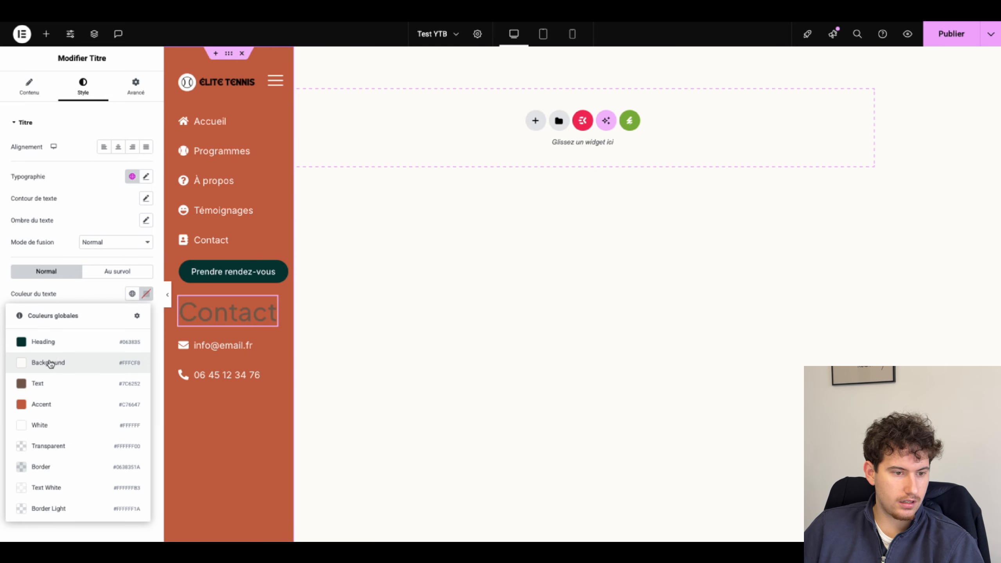
click(146, 293)
click(88, 337)
click(60, 314)
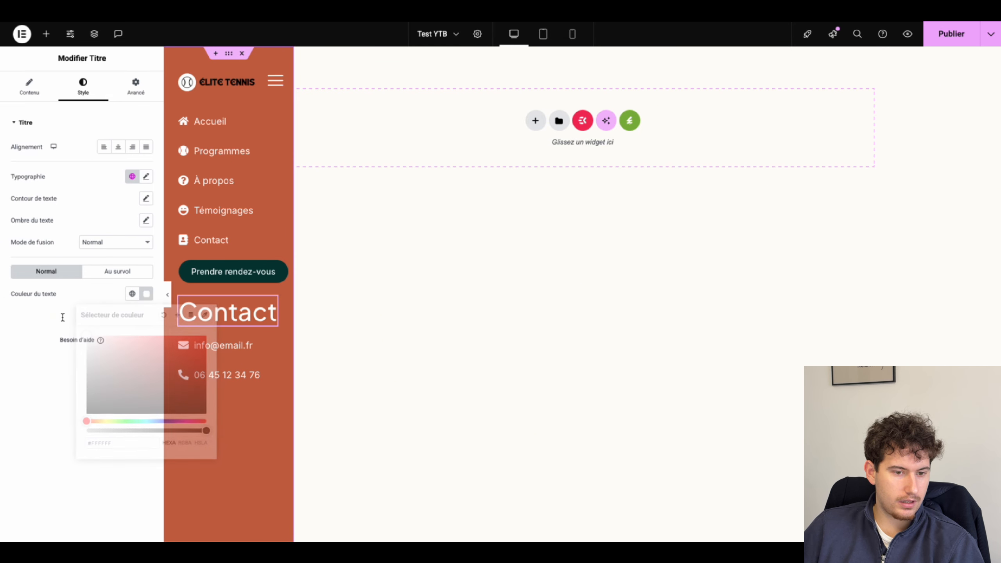
Step: Set the Contact heading's font size to 25 px
click(147, 176)
click(135, 246)
click(133, 242)
click(130, 258)
text(30)
key(BackSpace)
key(BackSpace)
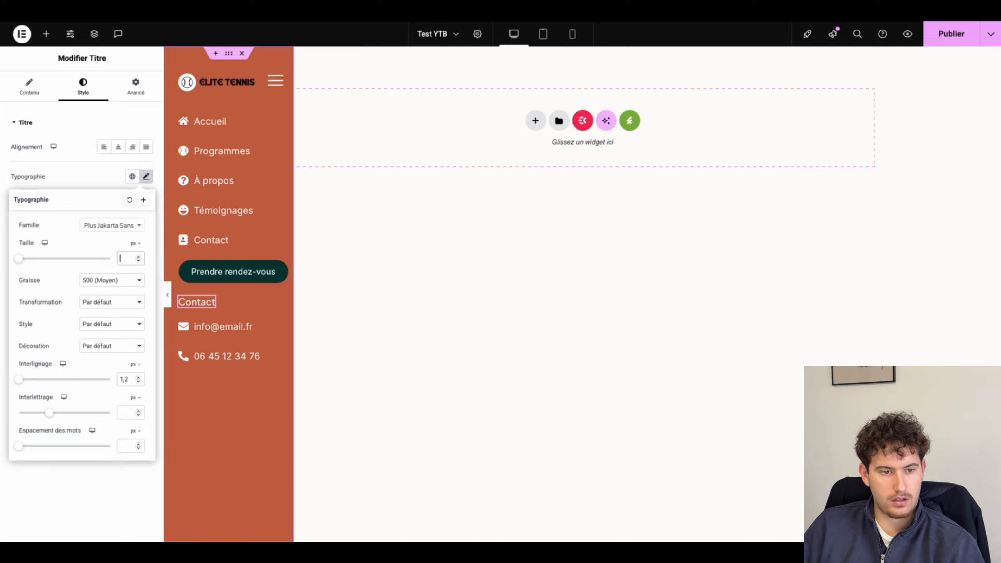
text(25)
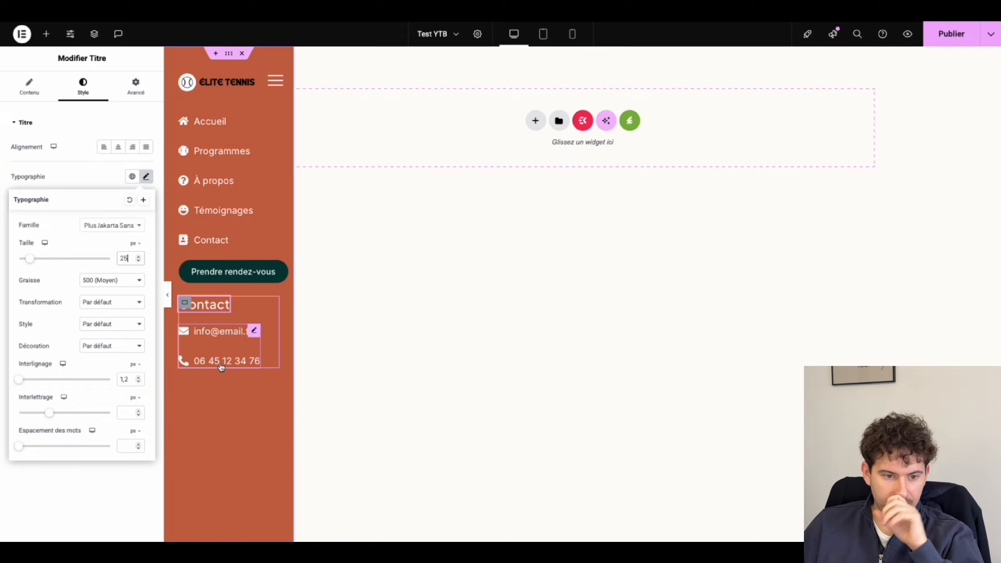
Step: Add a Social Icons widget below the phone number
click(46, 34)
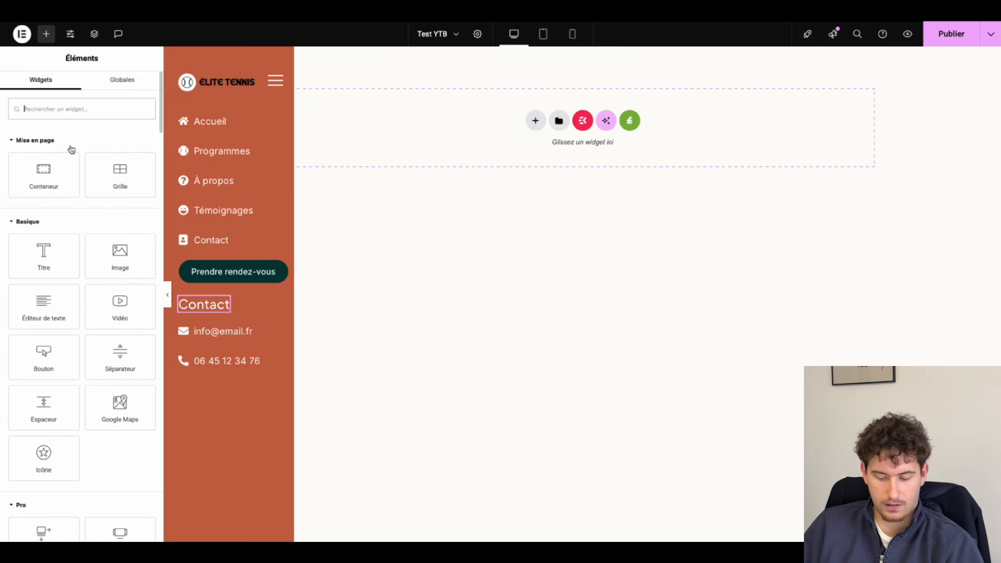
text(ico)
drag(38, 298, 212, 367)
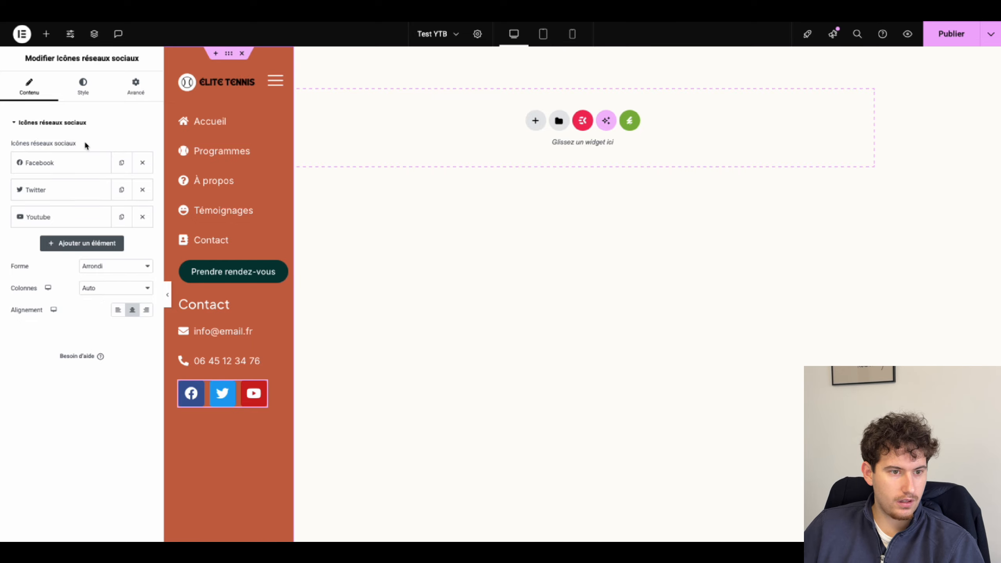
Step: Make the social icons circular and set their size to 20
click(102, 267)
click(98, 275)
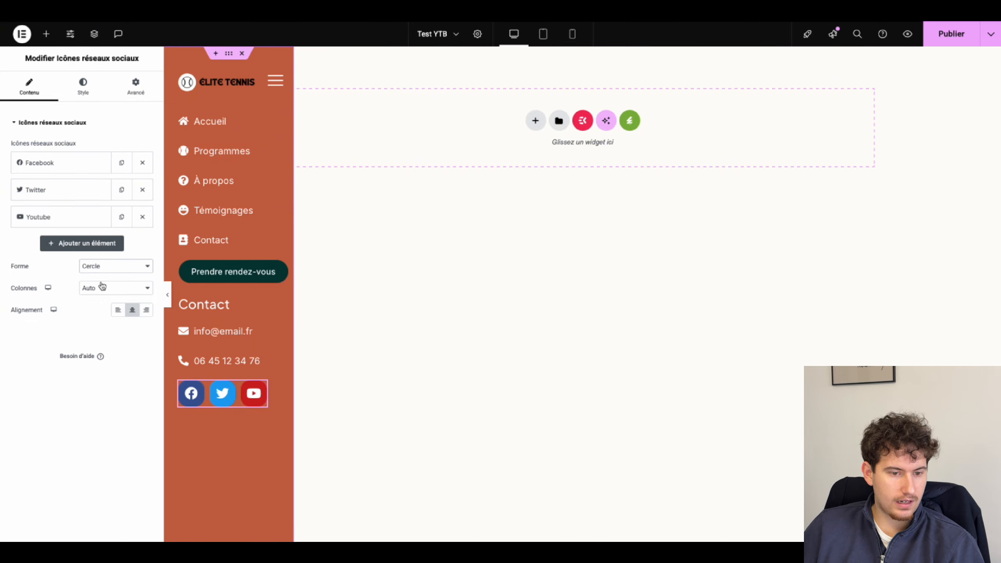
click(84, 87)
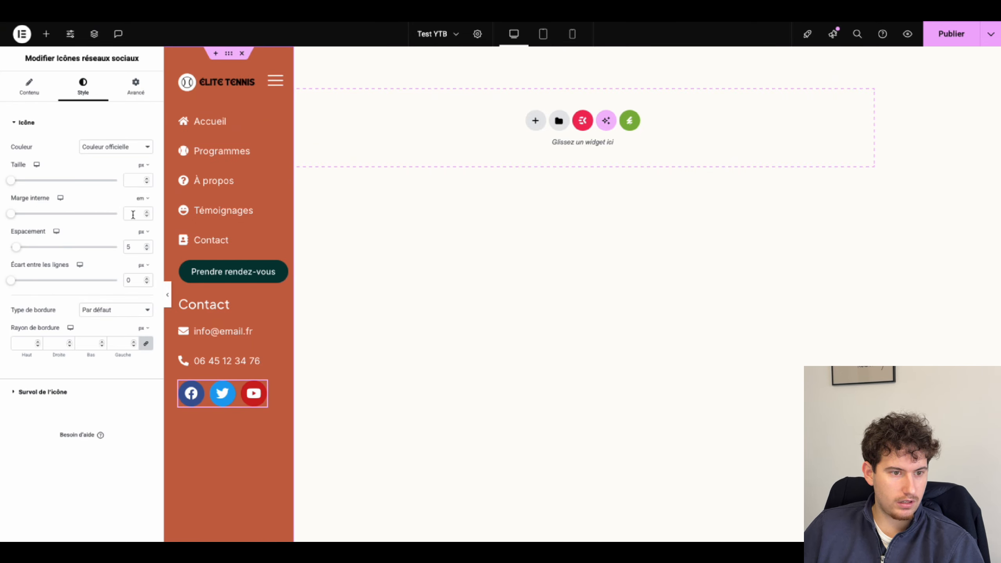
click(128, 180)
text(25)
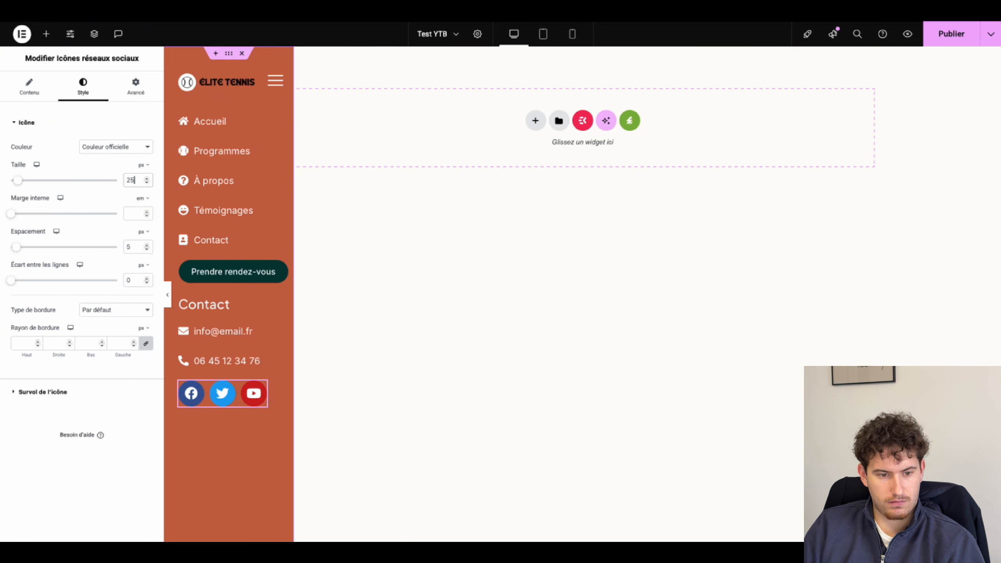
key(Down)
key(Down)
key(Down)
key(Down)
key(Down)
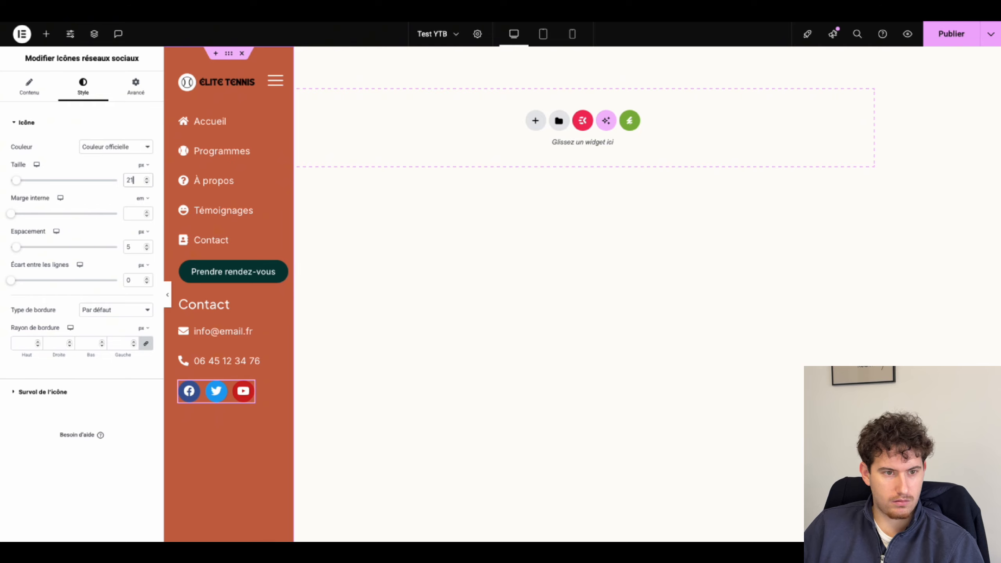
Step: Switch the social icons to a custom dark green global colour
click(118, 152)
click(114, 156)
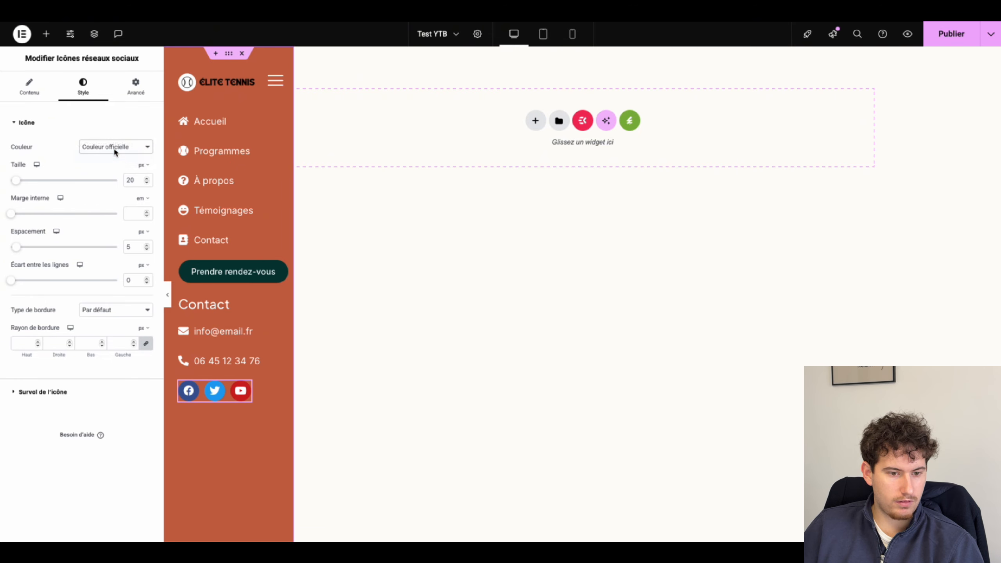
click(132, 170)
click(80, 219)
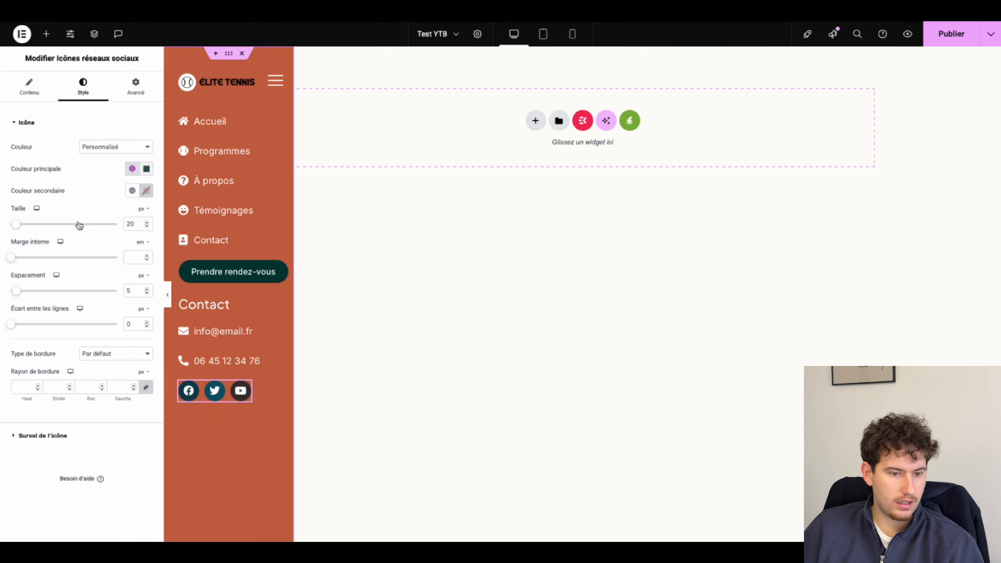
click(182, 321)
click(137, 86)
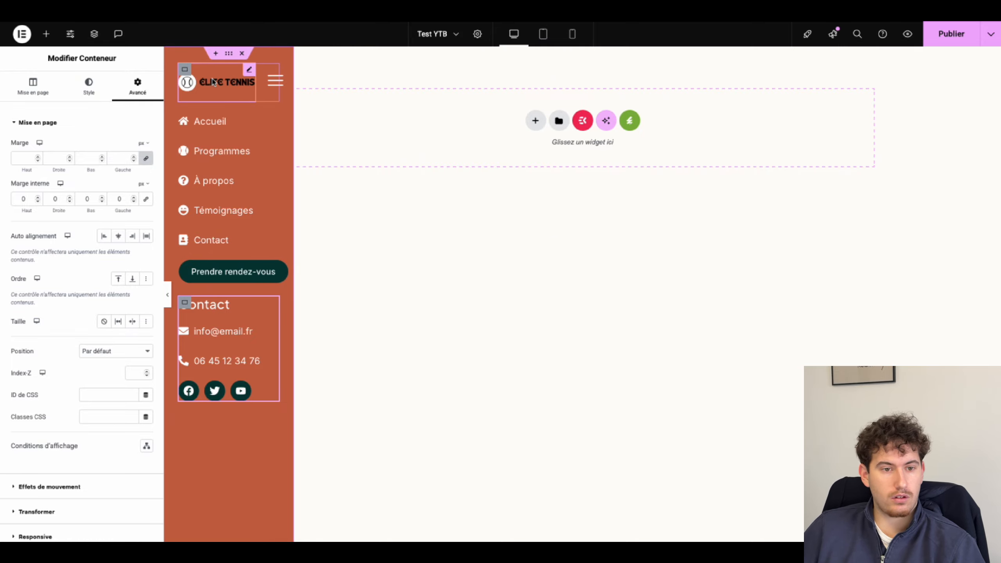
Step: Review the sidebar container's custom CSS code
click(232, 58)
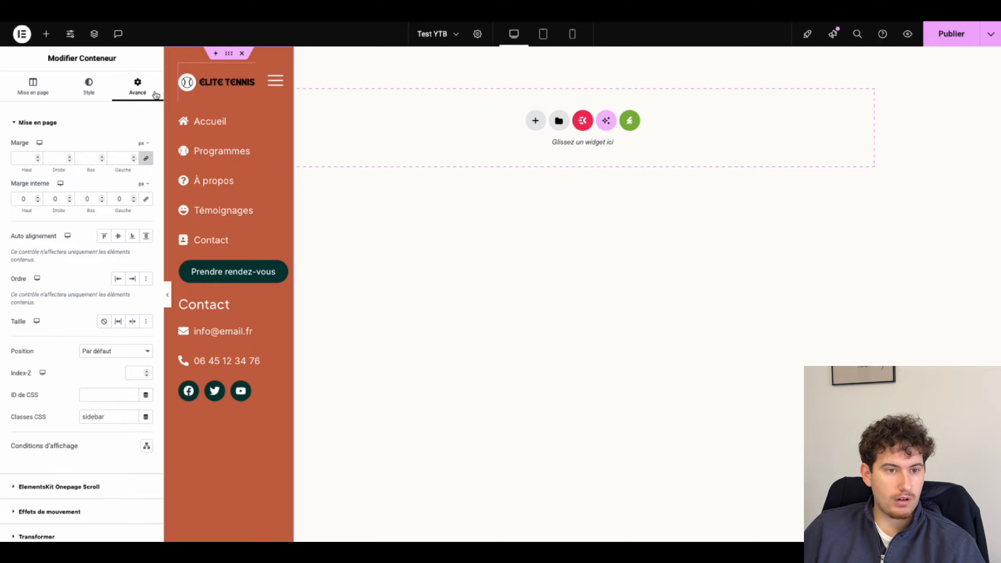
scroll(113, 214, down, 4)
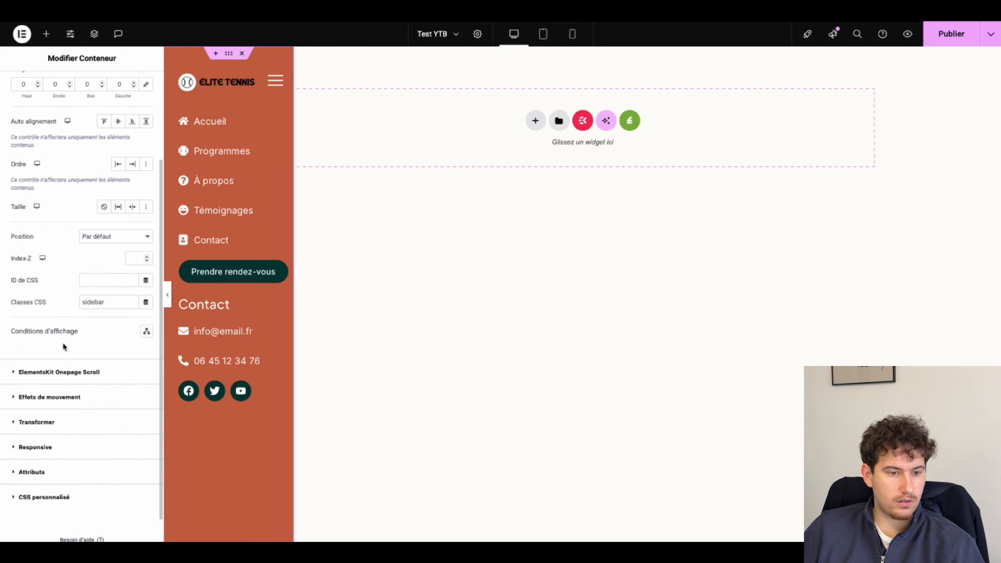
scroll(63, 367, down, 1)
click(43, 466)
scroll(55, 390, down, 5)
scroll(56, 391, up, 5)
scroll(56, 391, down, 10)
scroll(56, 392, up, 10)
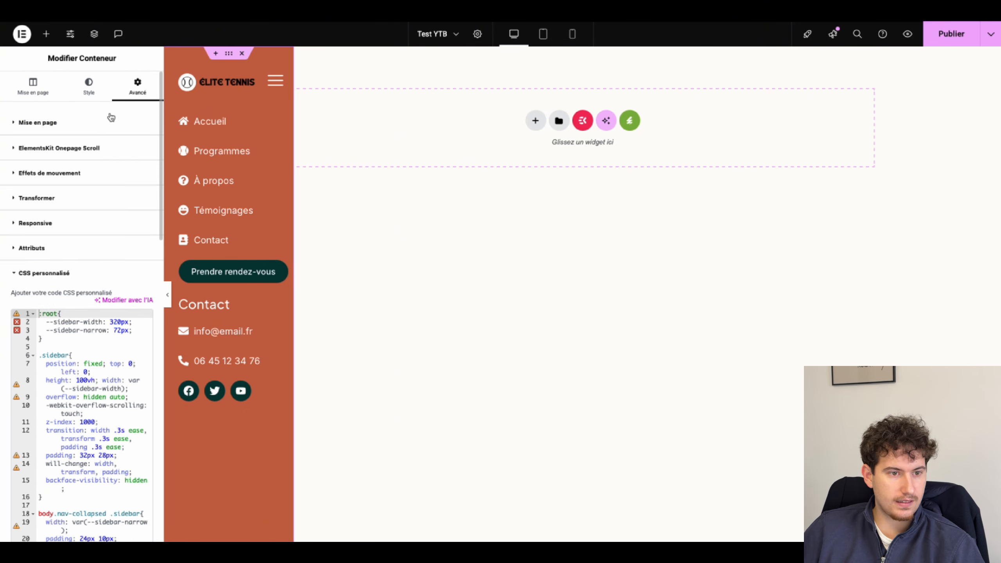
Step: Paste the menu-toggle CSS class onto the hamburger menu icon
click(209, 134)
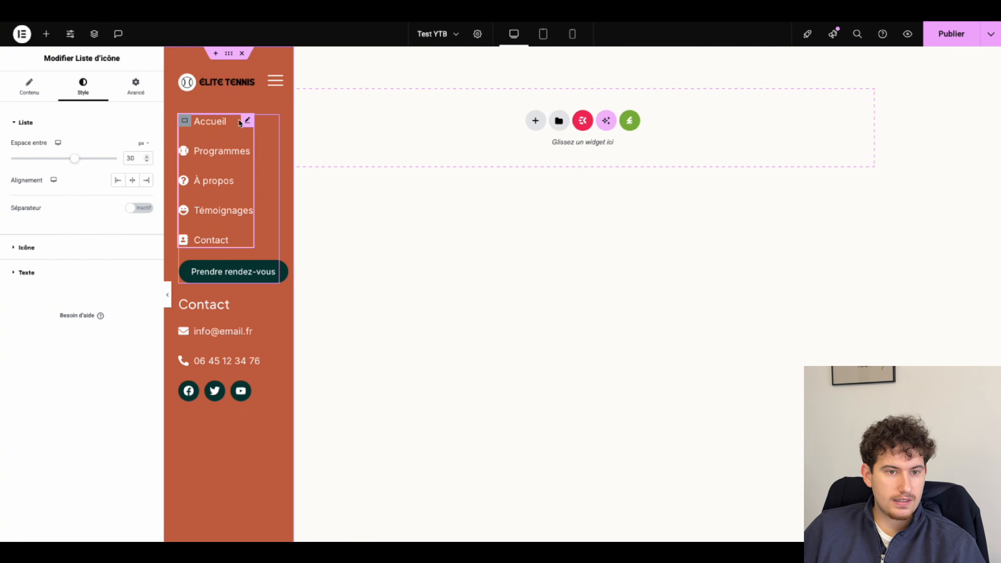
click(272, 87)
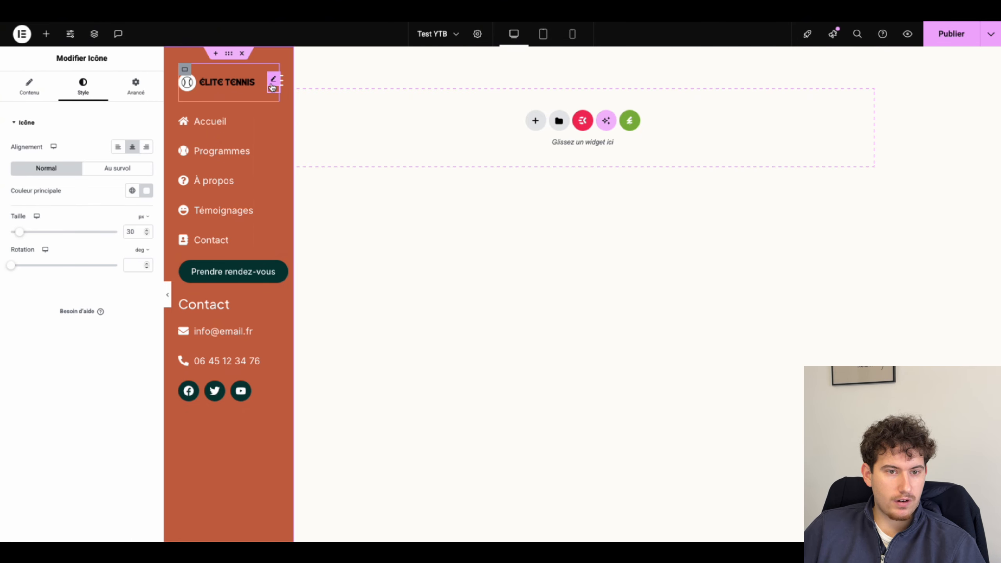
click(135, 86)
scroll(77, 268, down, 3)
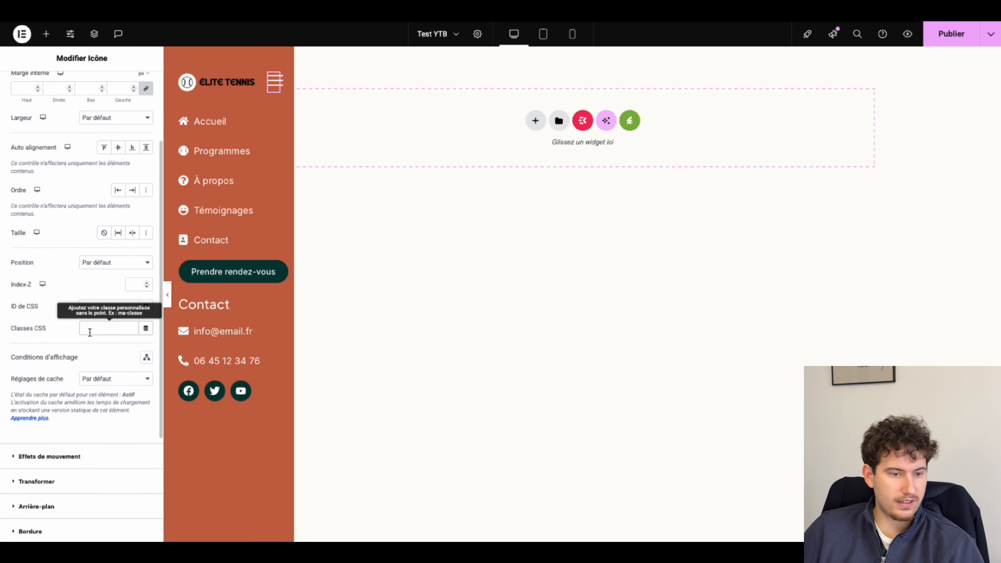
text(menu-toggle)
click(46, 34)
Step: Place an HTML widget below Prendre rendez-vous and paste in the sidebar toggle script
text(html)
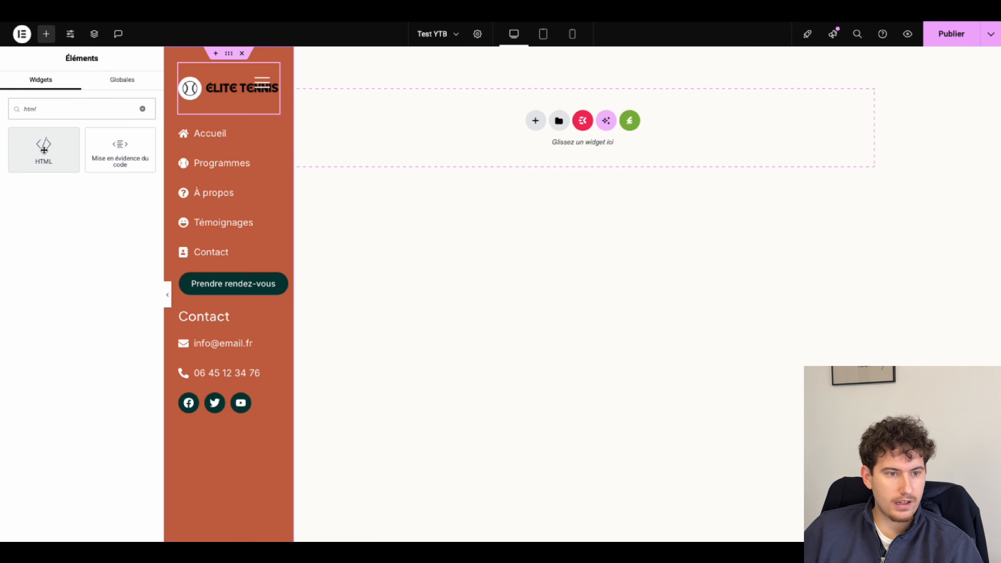
drag(44, 149, 223, 276)
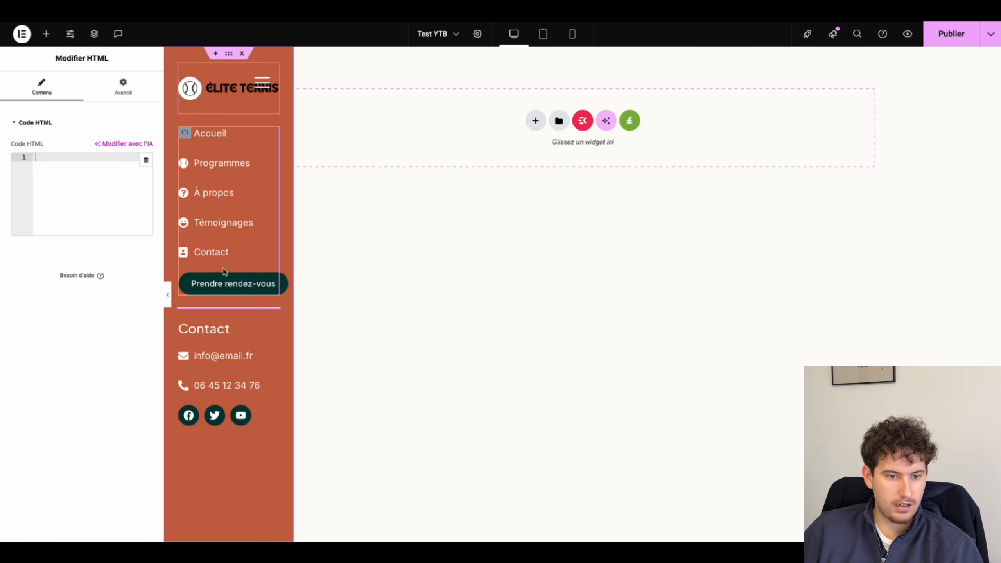
drag(259, 317, 228, 300)
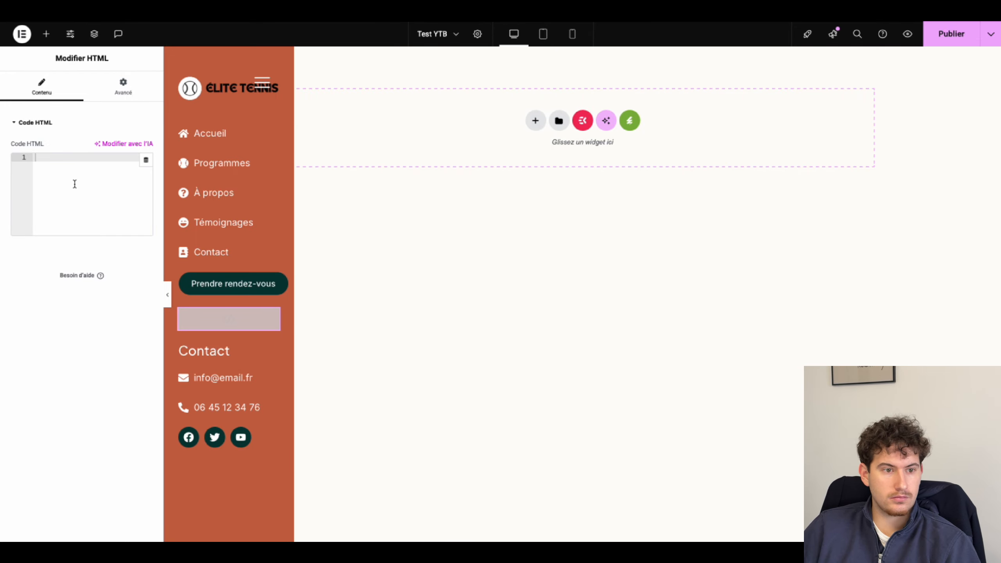
key(super+v)
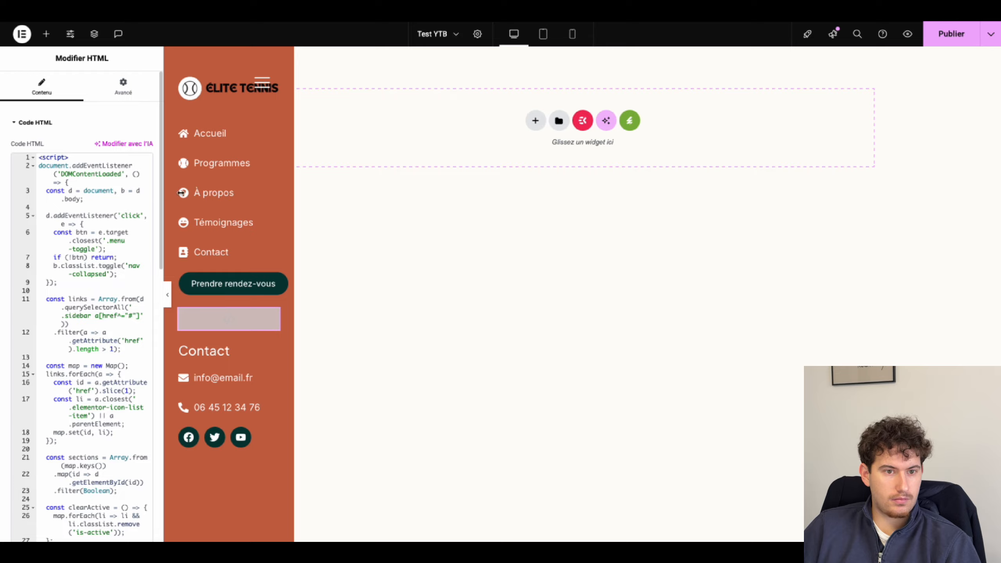
click(261, 82)
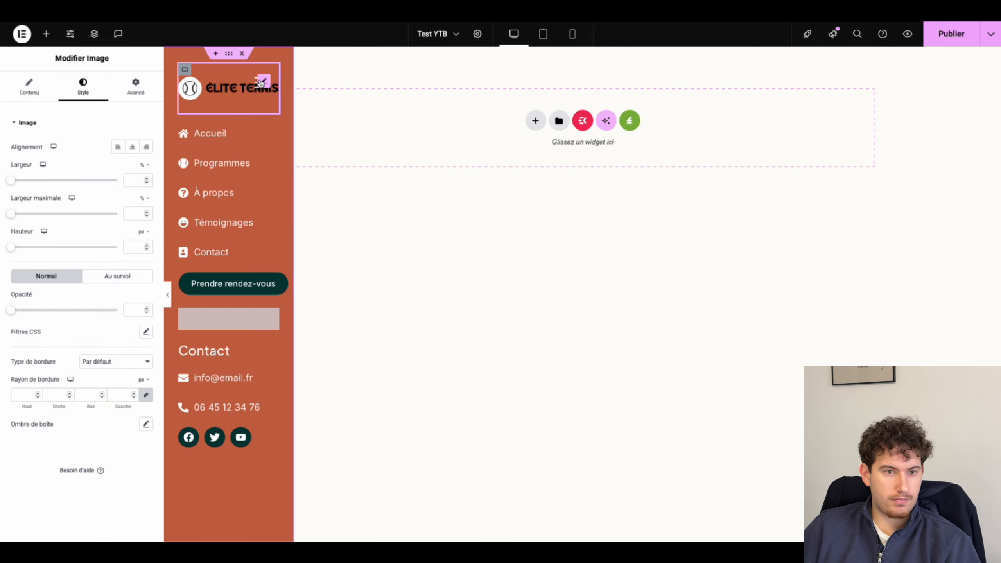
Step: Shrink the Elite Tennis logo's width and align it to the left
click(261, 83)
click(205, 86)
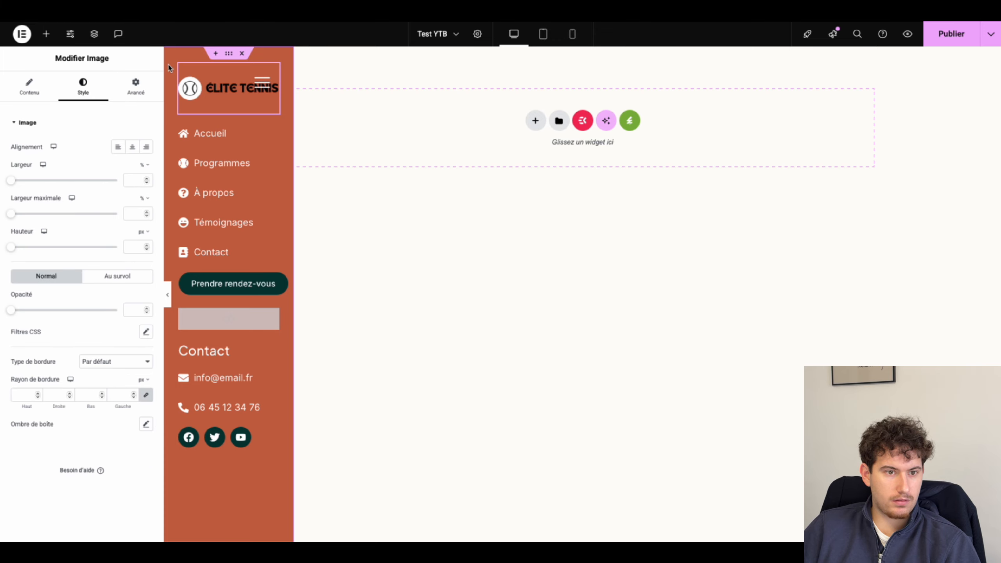
click(29, 86)
click(83, 86)
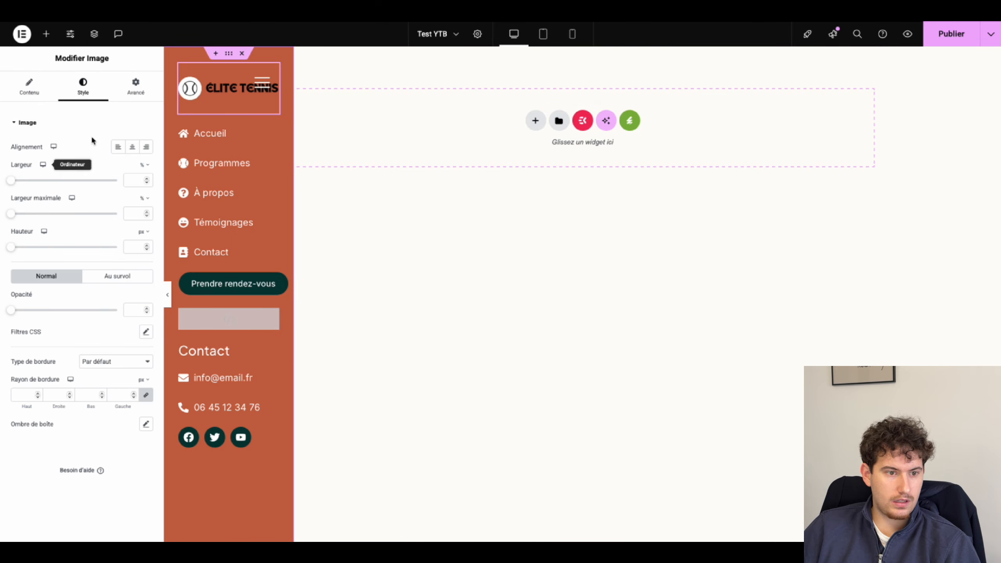
drag(11, 181, 73, 180)
click(118, 147)
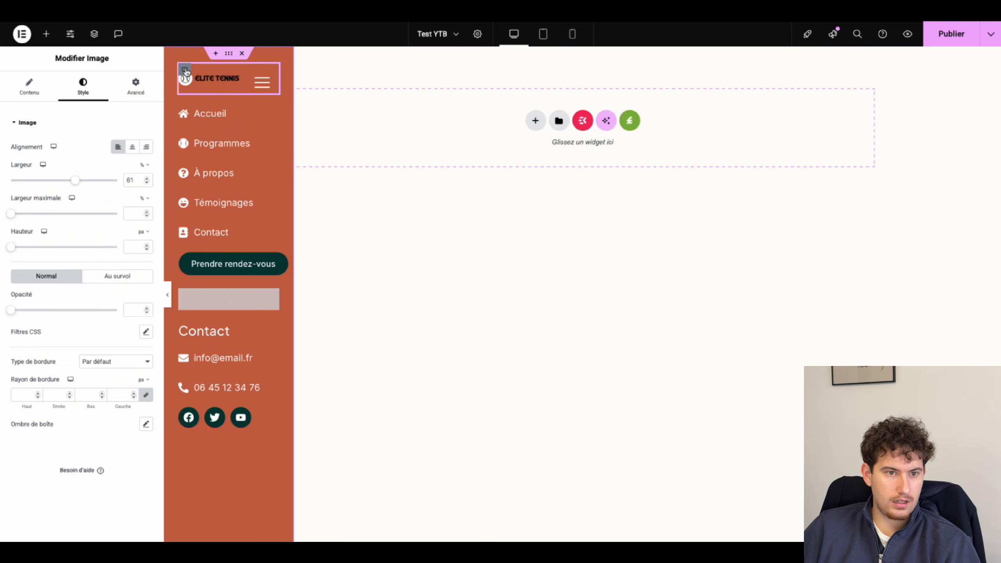
Step: Unlink the hamburger icon's margins and set its top margin to -8
click(185, 69)
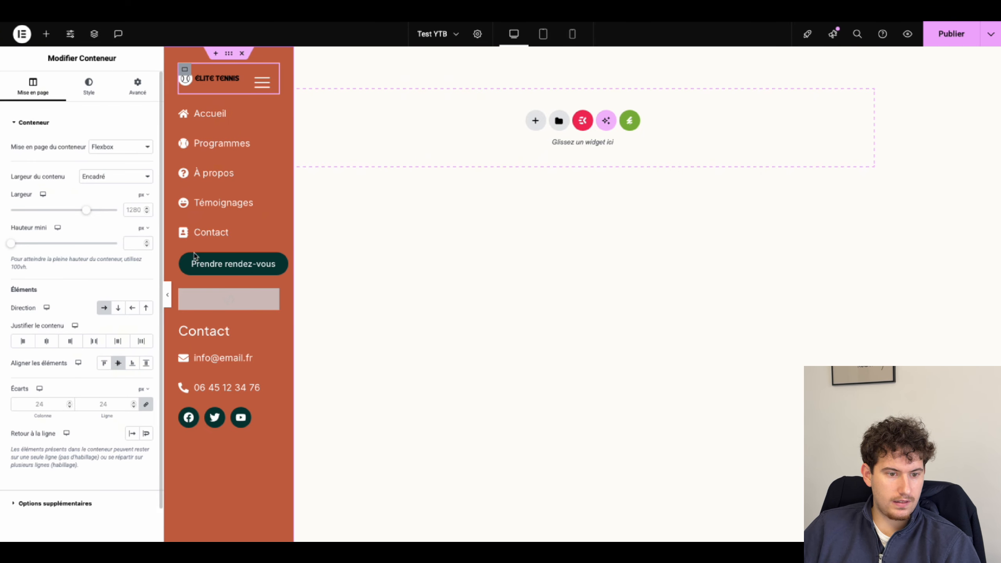
click(262, 83)
click(136, 86)
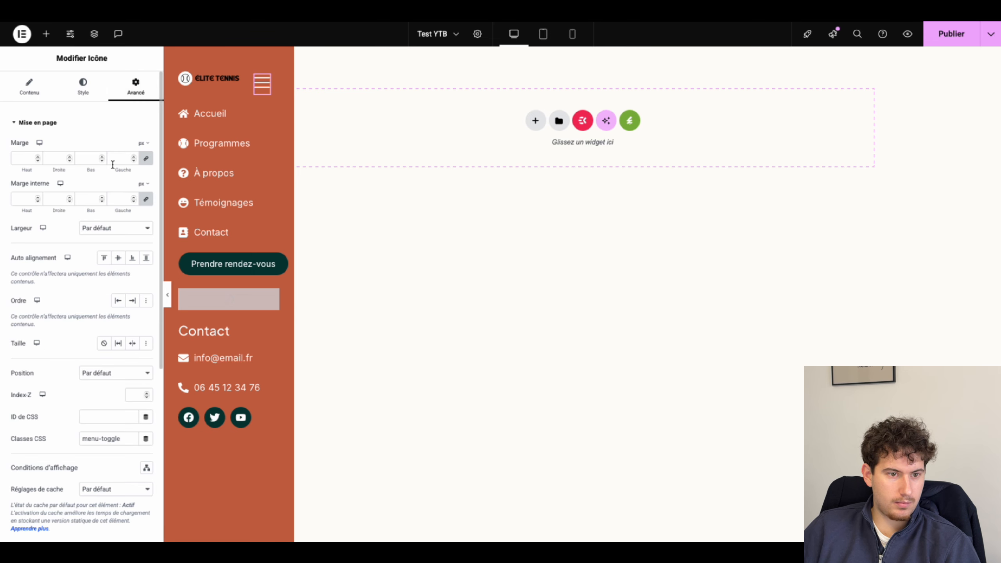
click(146, 158)
click(38, 160)
click(38, 160)
click(38, 160)
click(38, 161)
click(38, 160)
click(38, 161)
click(38, 161)
click(38, 160)
click(38, 161)
click(38, 160)
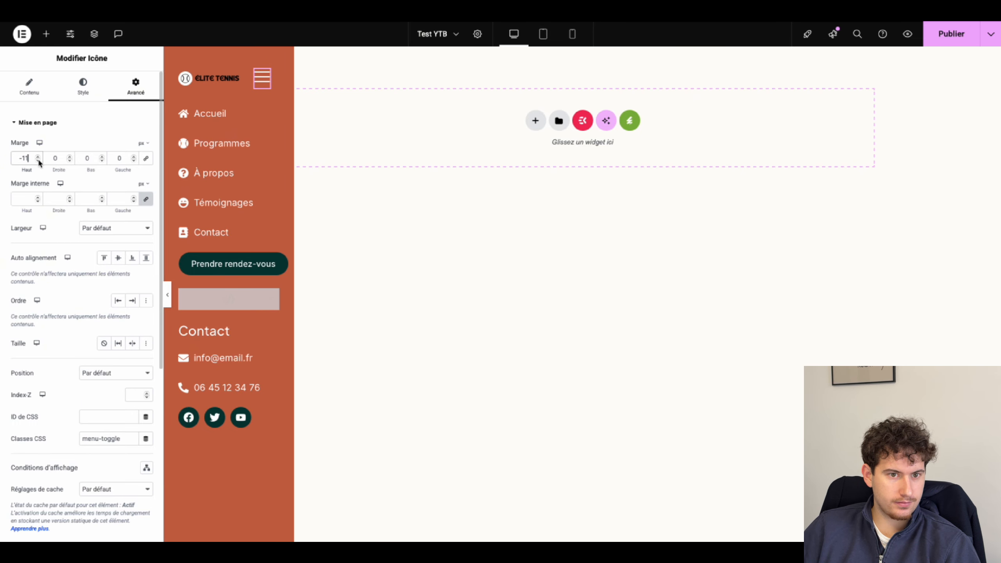
Step: Set logo width to 65% and icon top margin to -9, then publish and view live
click(210, 80)
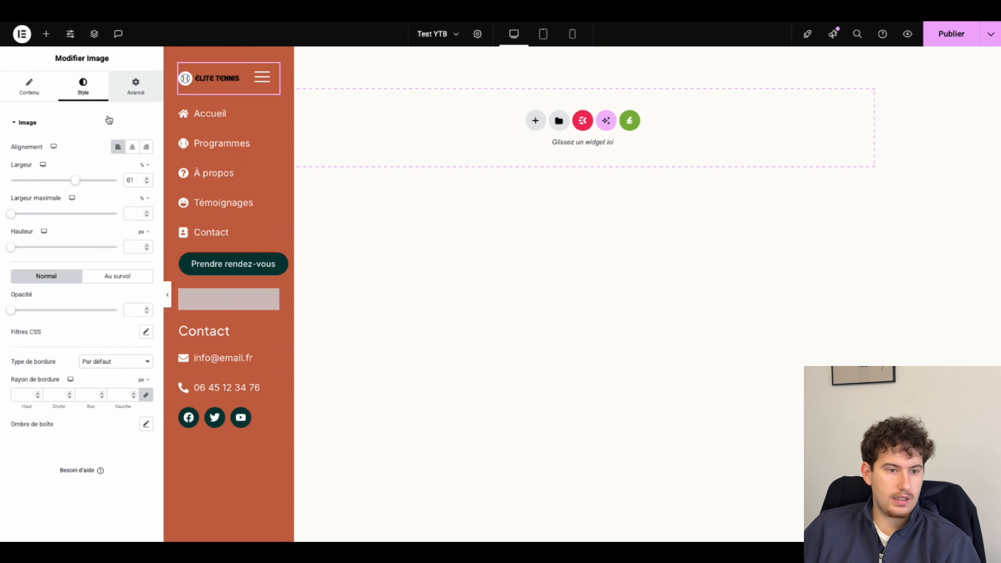
drag(80, 182, 82, 182)
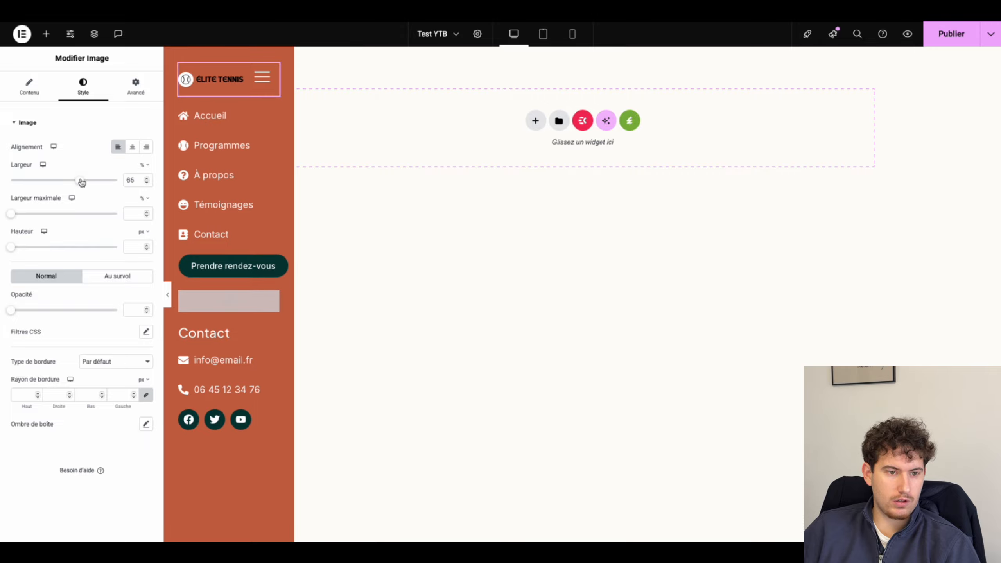
click(262, 77)
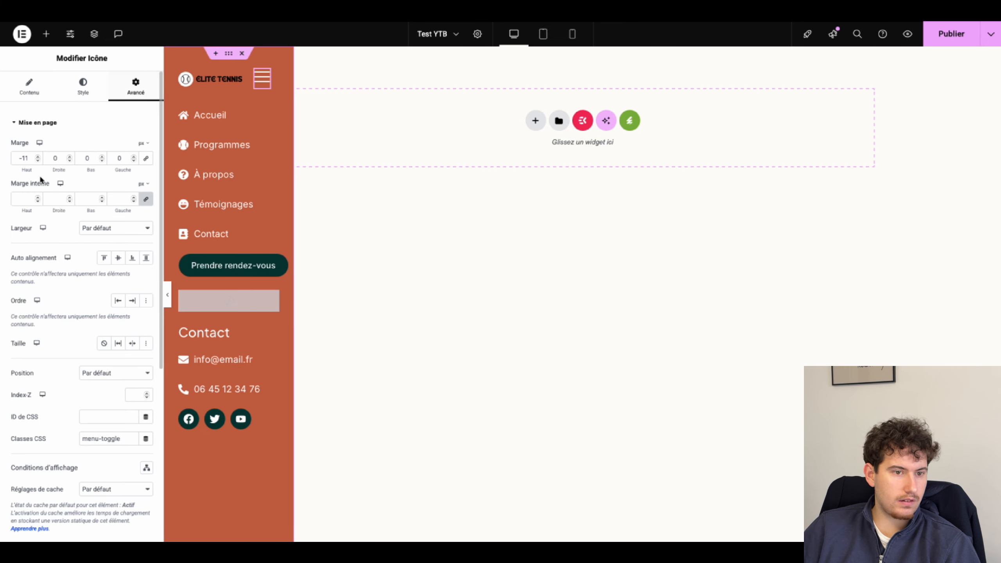
click(37, 155)
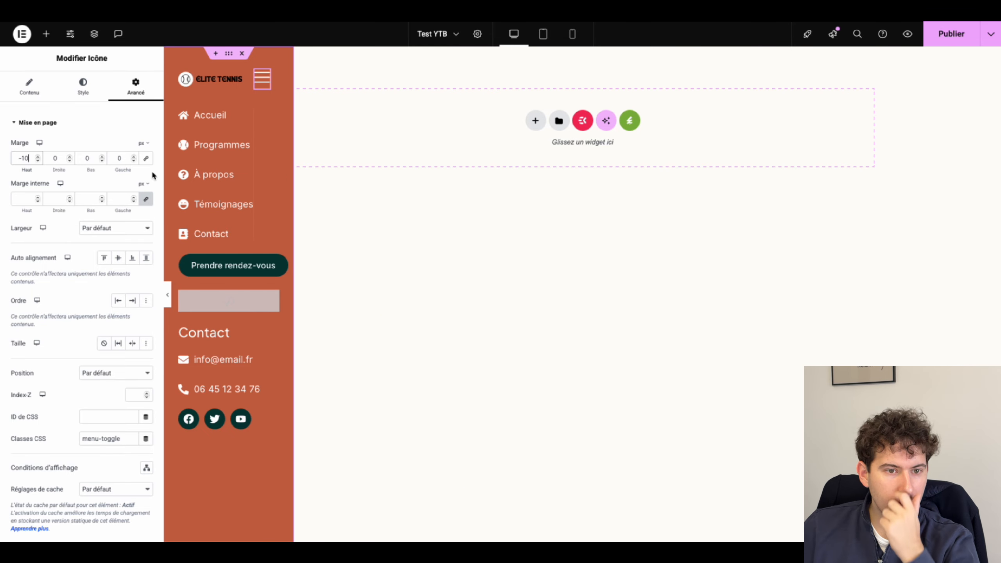
click(38, 156)
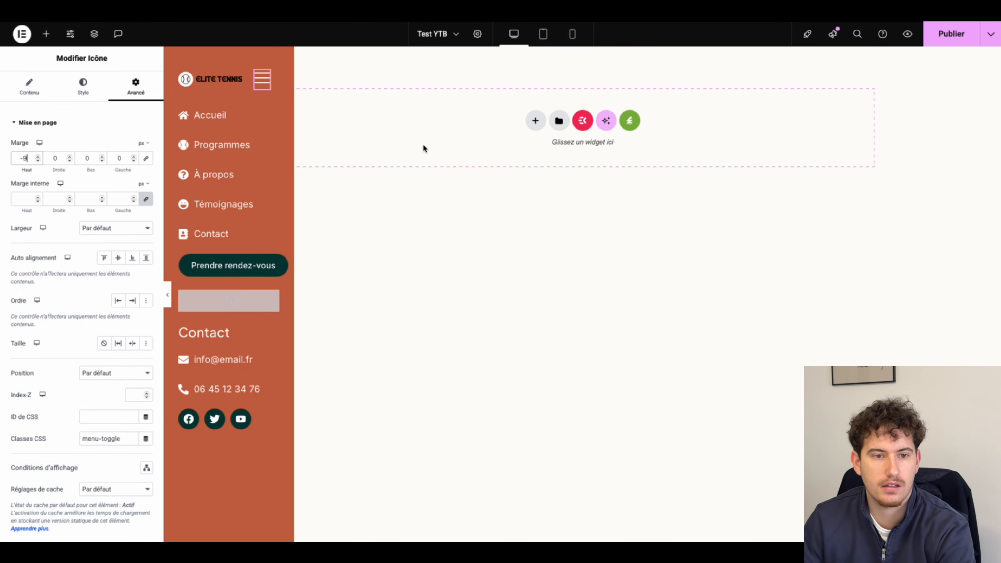
click(951, 34)
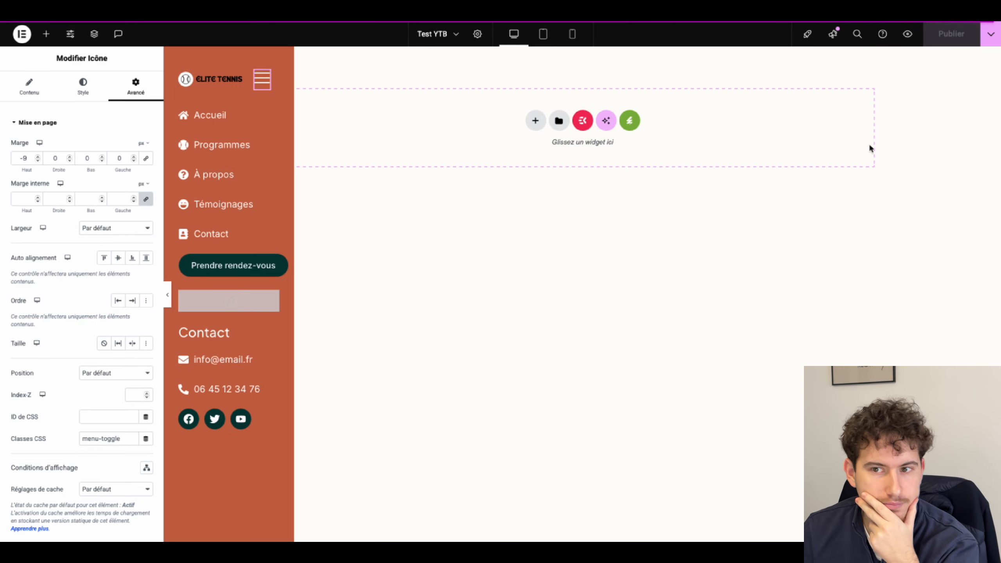
click(906, 34)
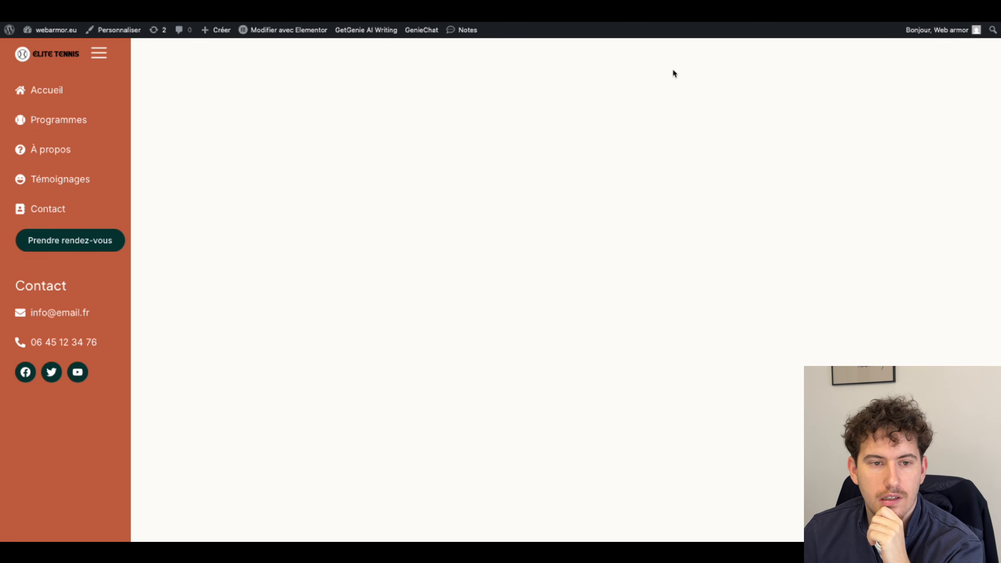
Step: Test the live sidebar's hamburger toggle by collapsing it to icons and re-expanding it, then return to the Elementor editor
click(99, 53)
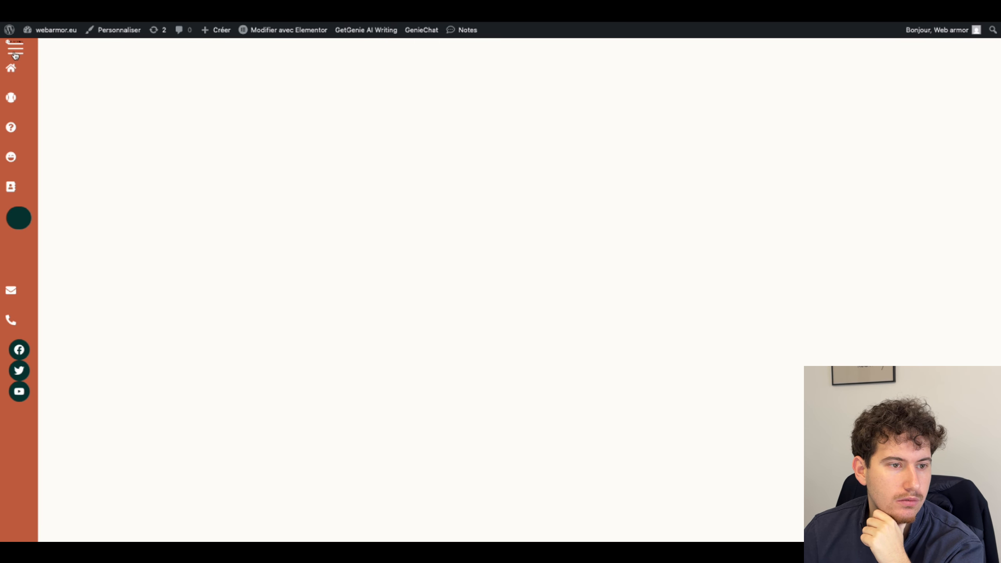
click(15, 51)
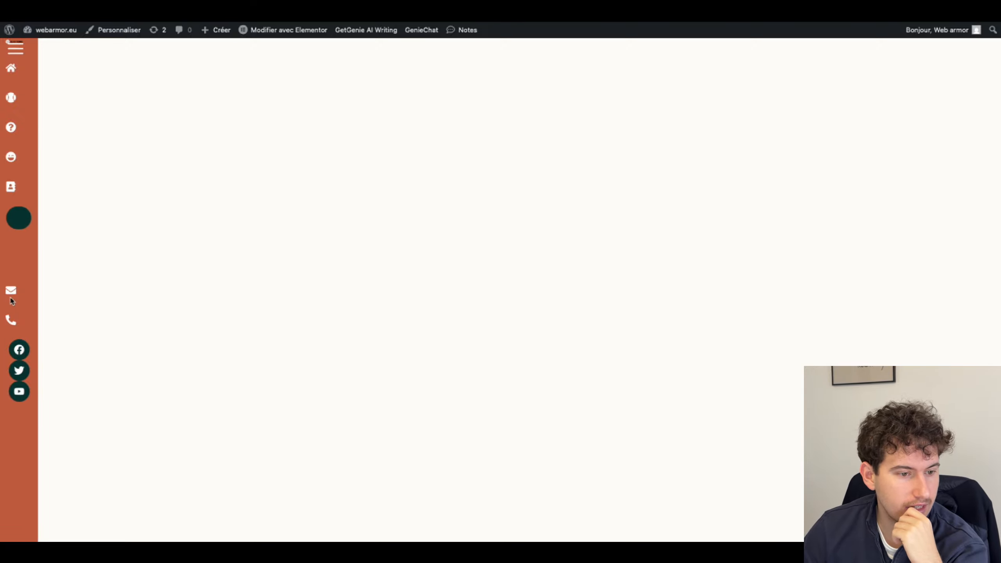
click(15, 47)
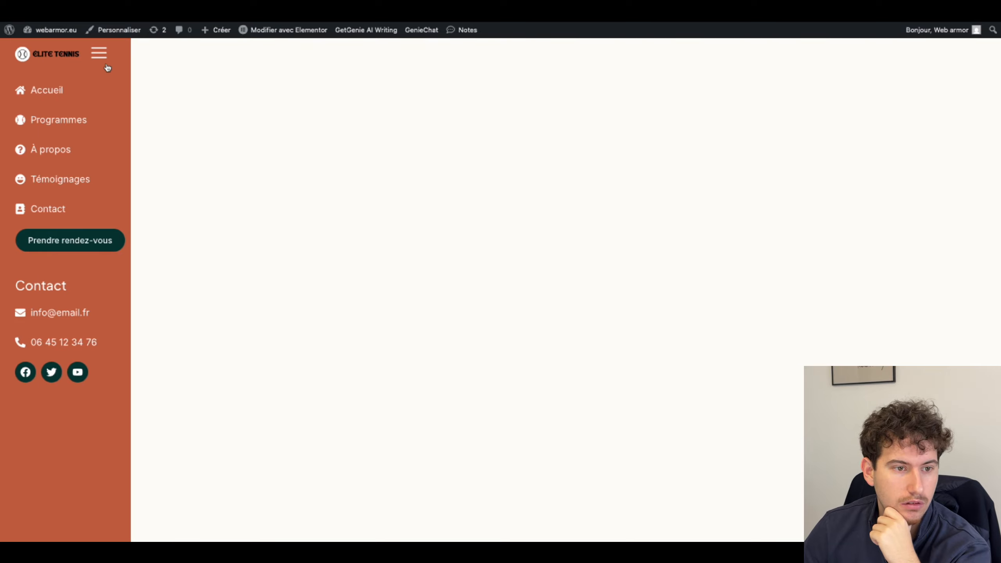
click(591, 24)
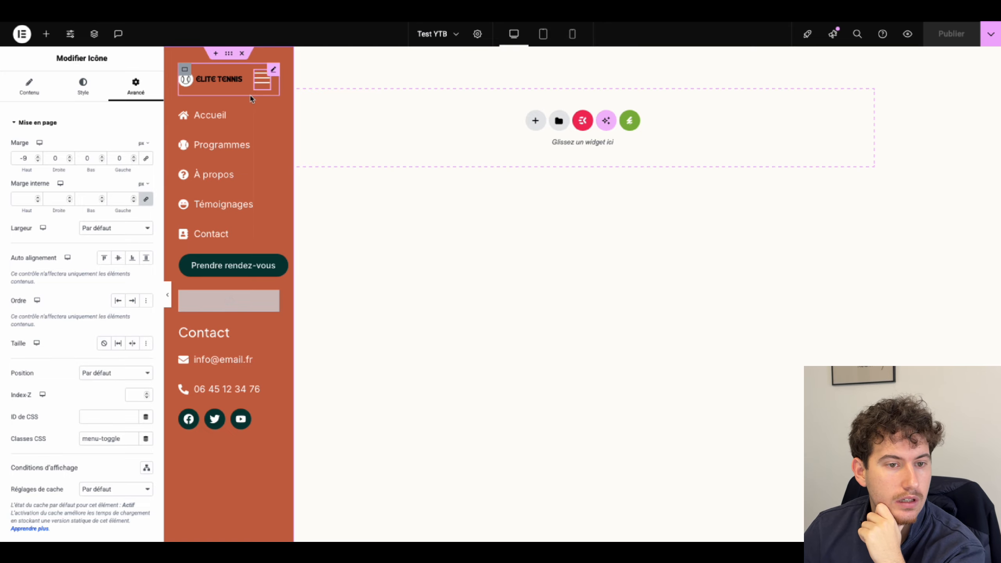
Step: Give the Elite Tennis logo image the CSS class 'logo'
click(198, 82)
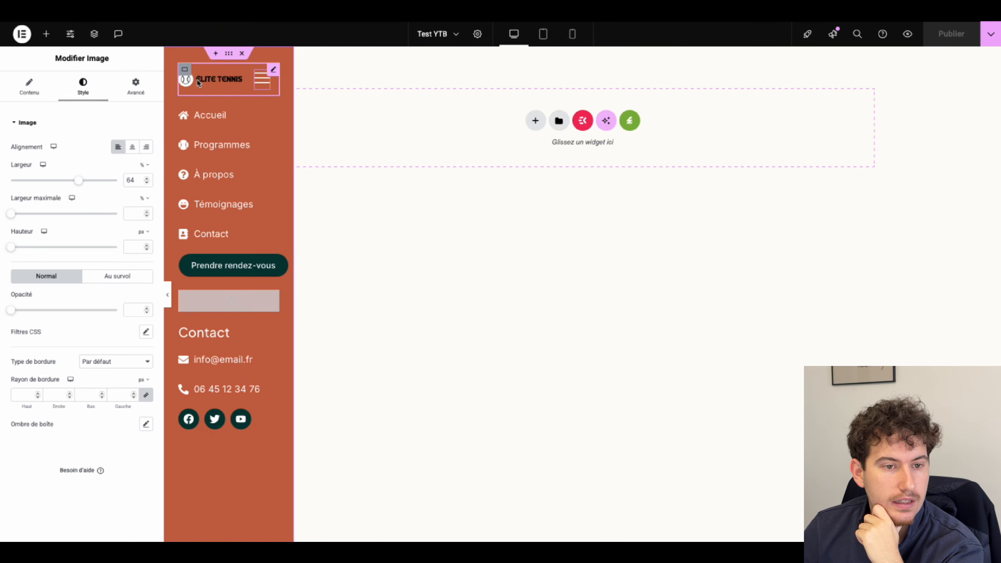
click(135, 87)
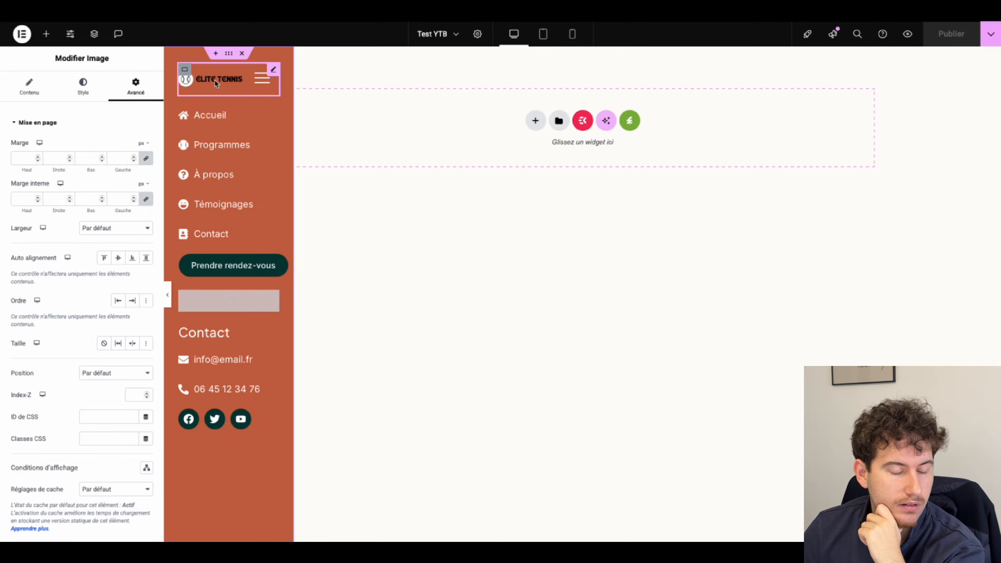
scroll(91, 343, down, 2)
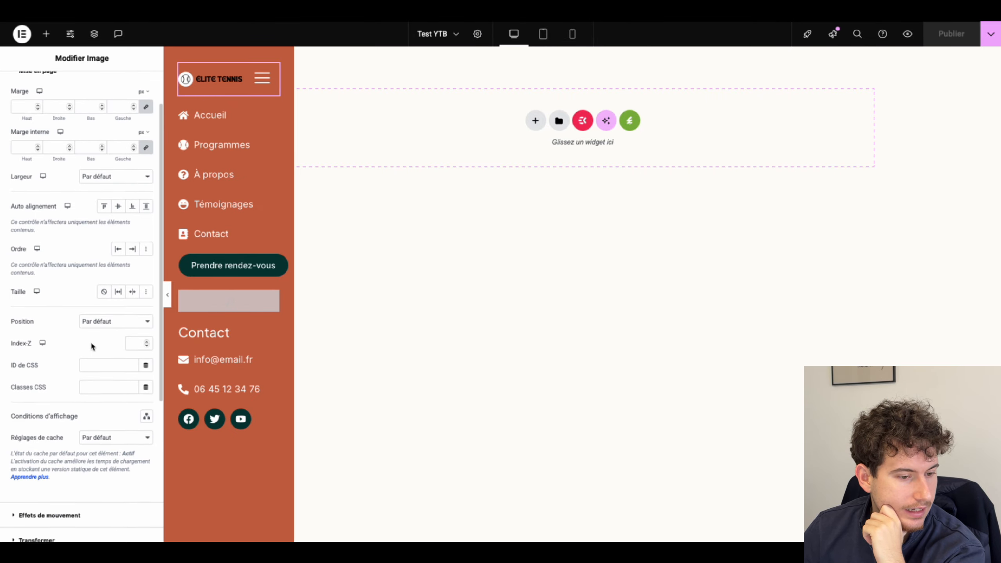
click(94, 367)
text(logo)
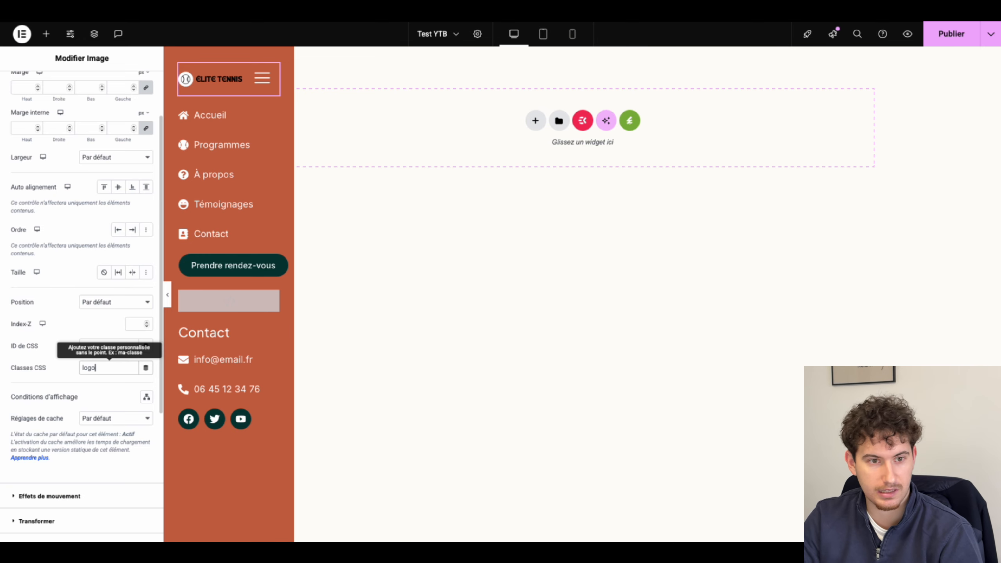
Step: Give the Prendre rendez-vous button the CSS class 'cta', publish, and view the live site
click(217, 268)
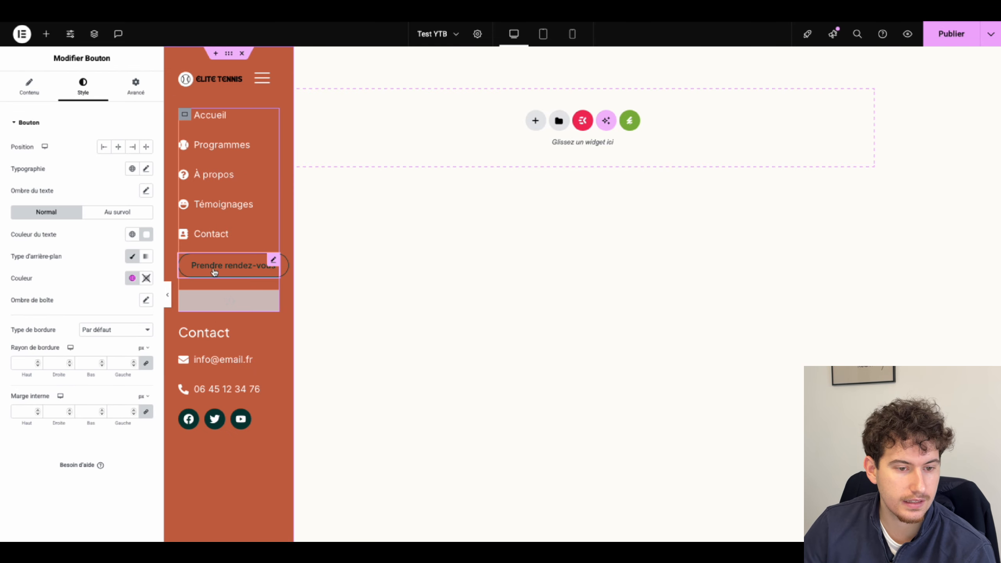
click(129, 97)
scroll(130, 308, down, 2)
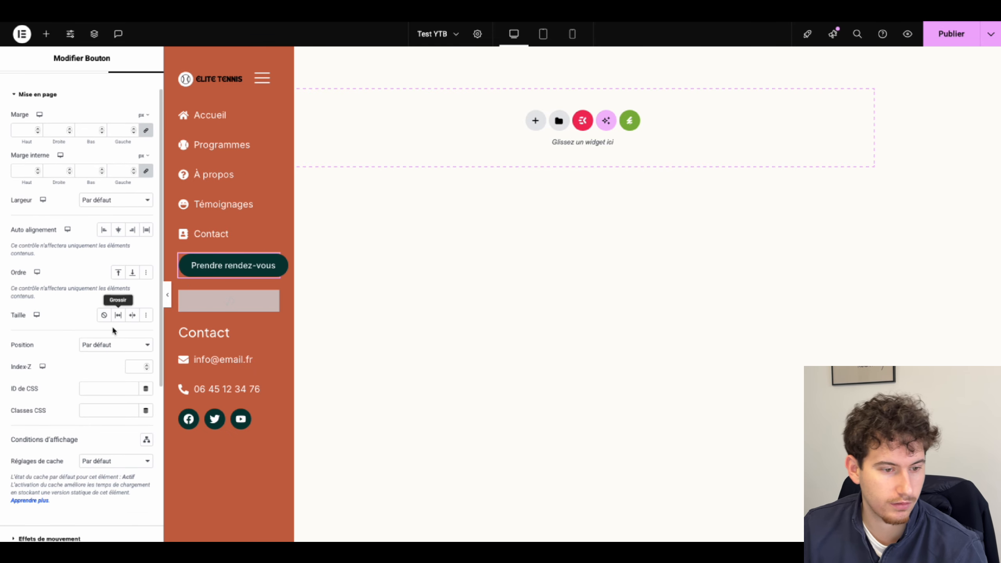
text(cta)
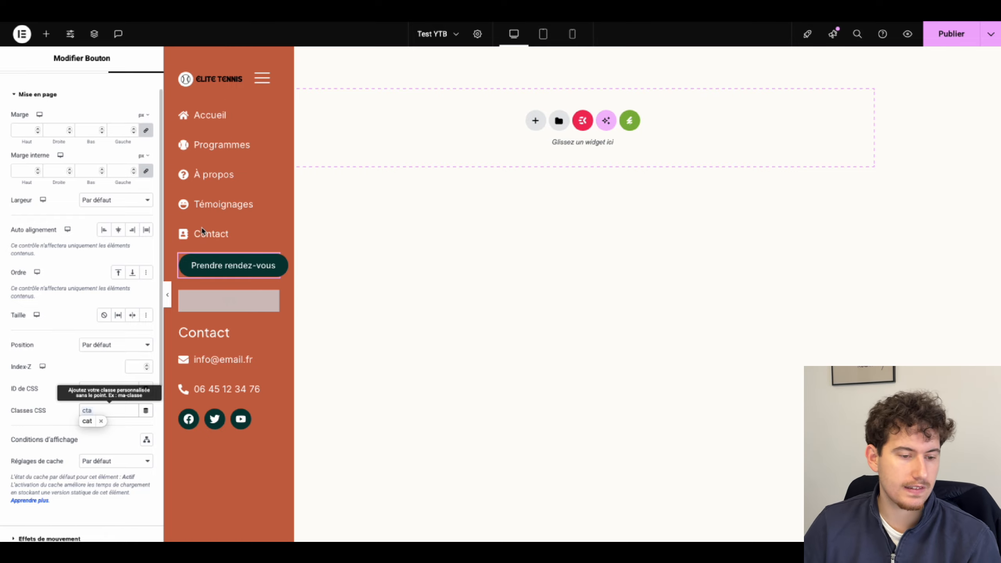
click(101, 421)
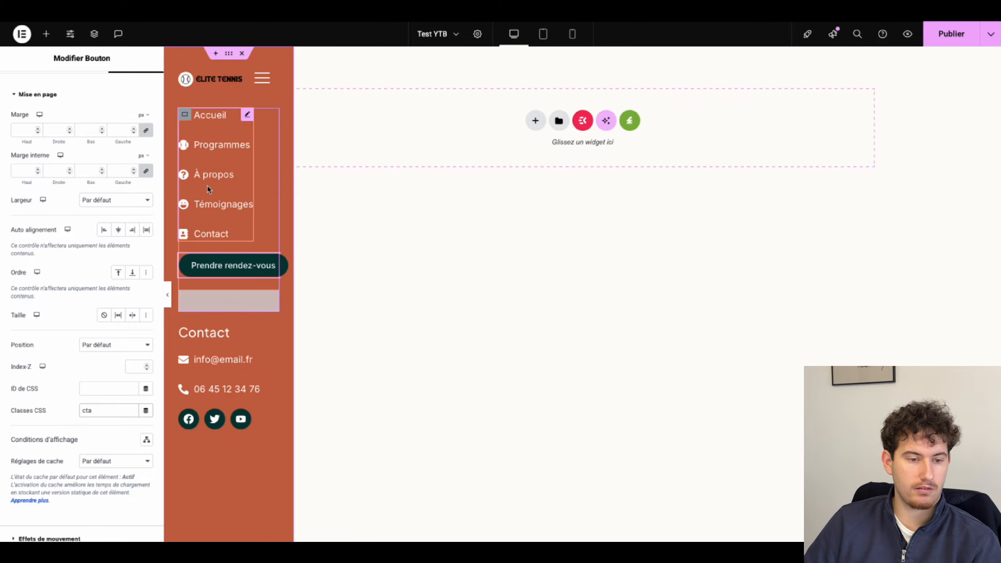
key(ctrl+s)
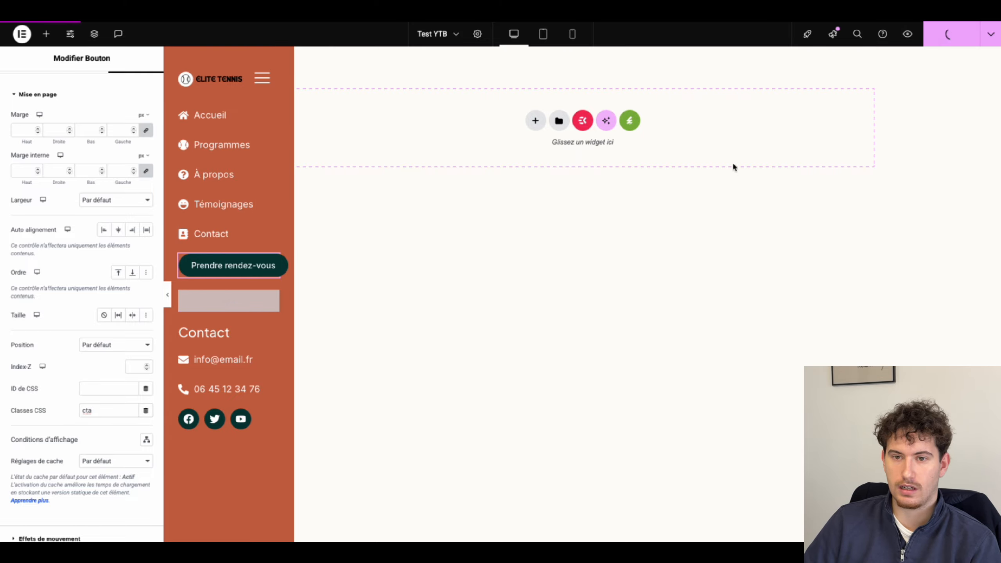
click(691, 17)
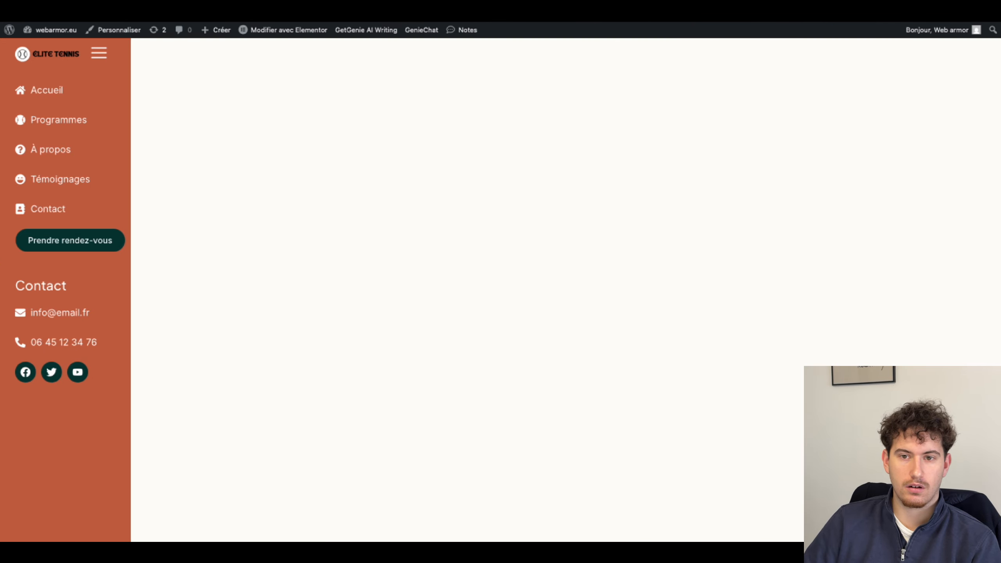
Step: Collapse and re-expand the live sidebar, then select the navigation icon list back in Elementor
click(105, 56)
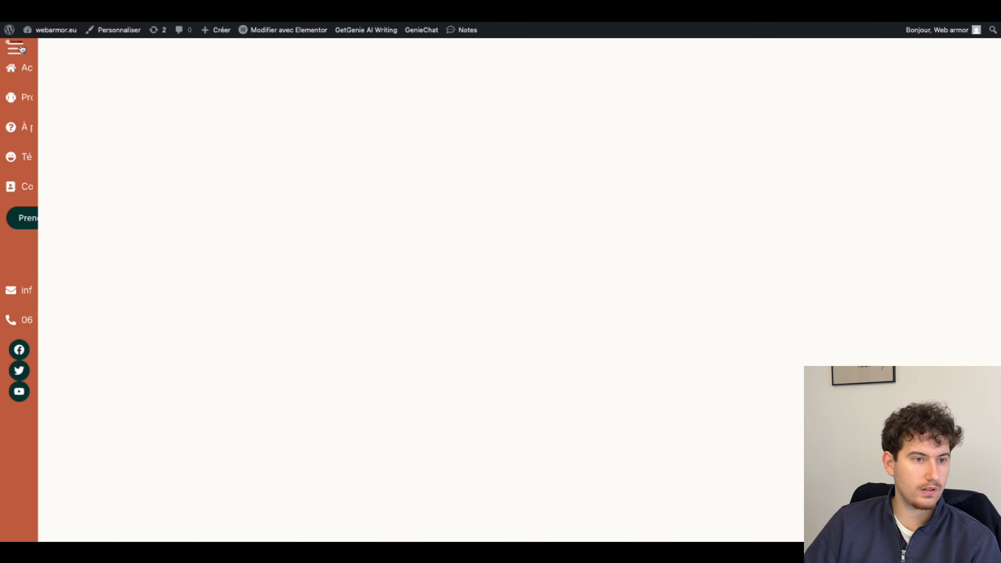
click(21, 48)
click(568, 17)
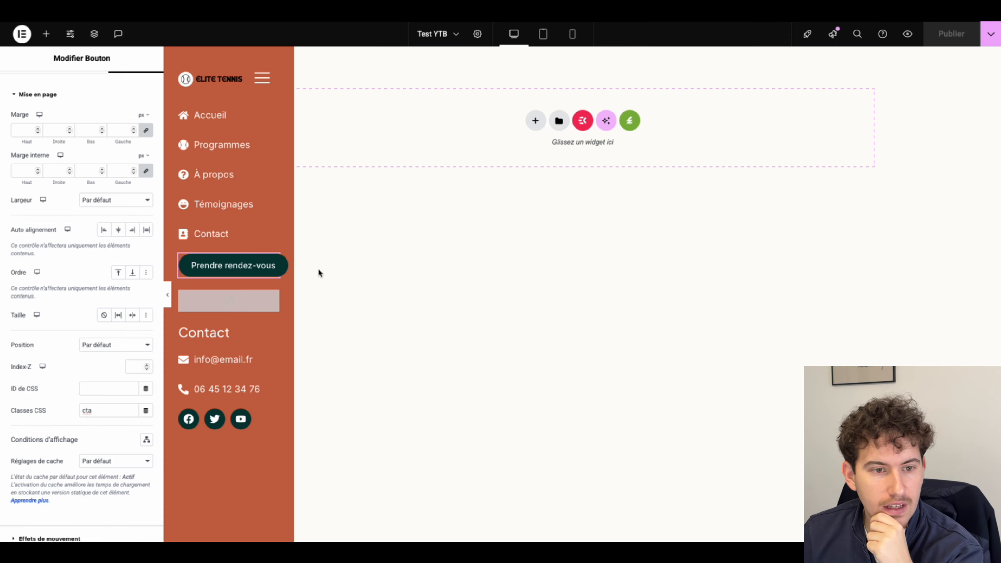
click(219, 147)
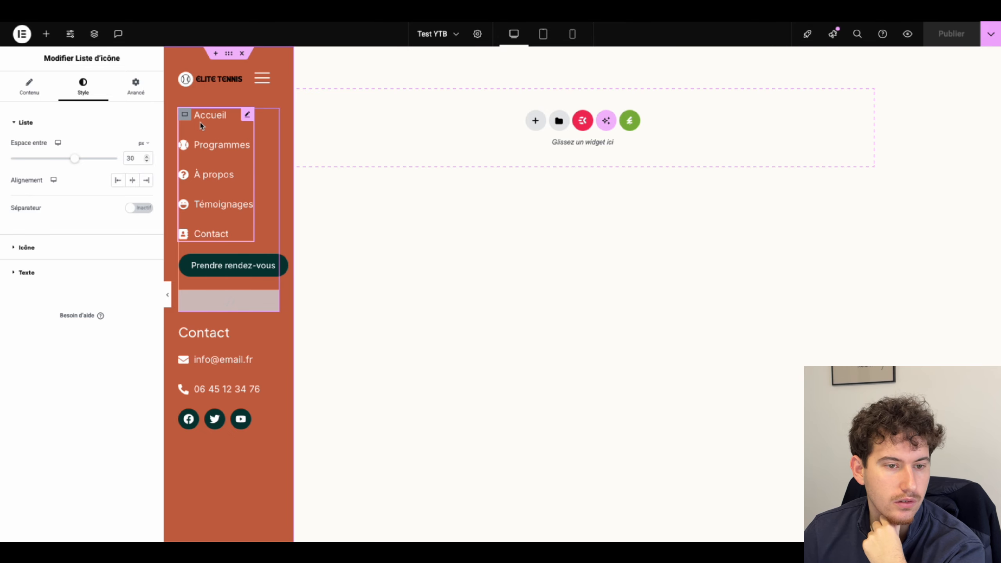
Step: Paste the prepared pill-style CSS into the navigation icon list's Custom CSS
click(135, 85)
scroll(90, 365, down, 3)
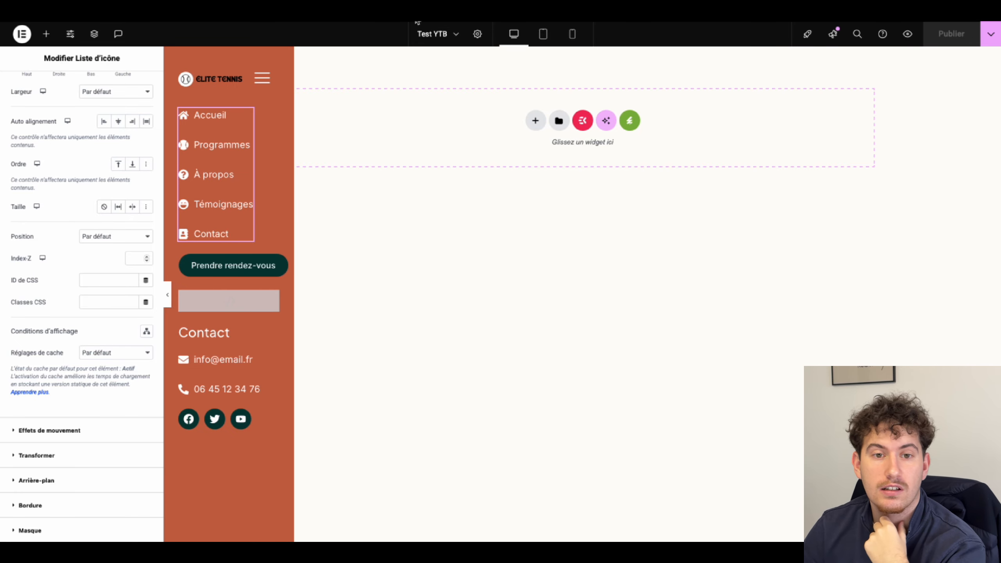
scroll(53, 471, down, 3)
click(53, 471)
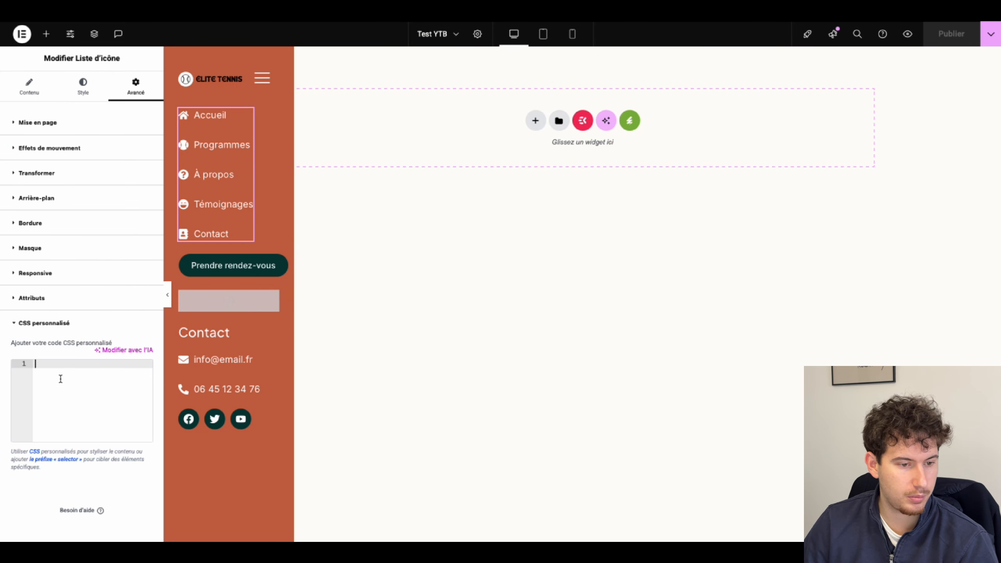
key(ctrl+v)
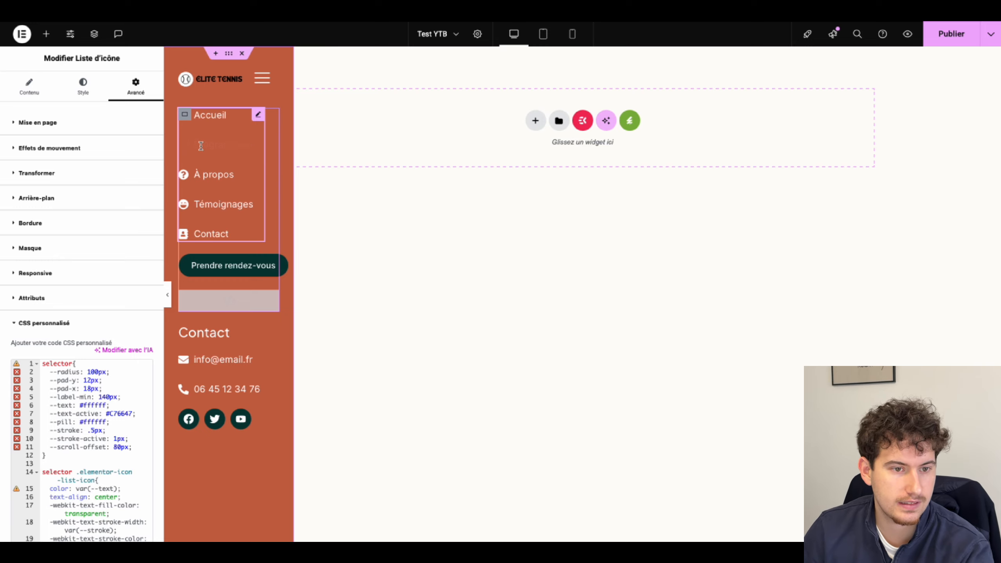
click(83, 85)
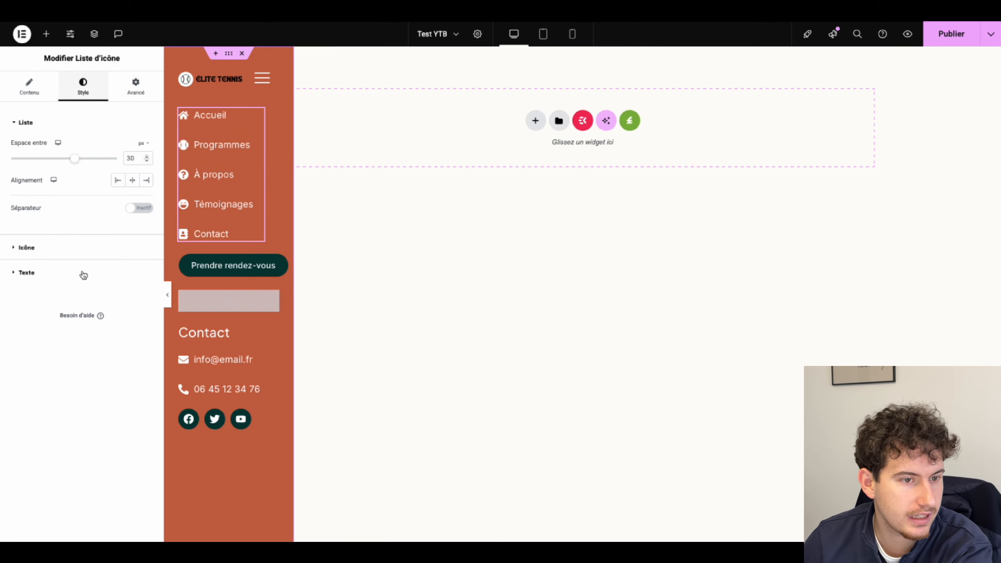
Step: Set the navigation list's icon and text hover colours to the global Accent colour
click(55, 249)
click(115, 171)
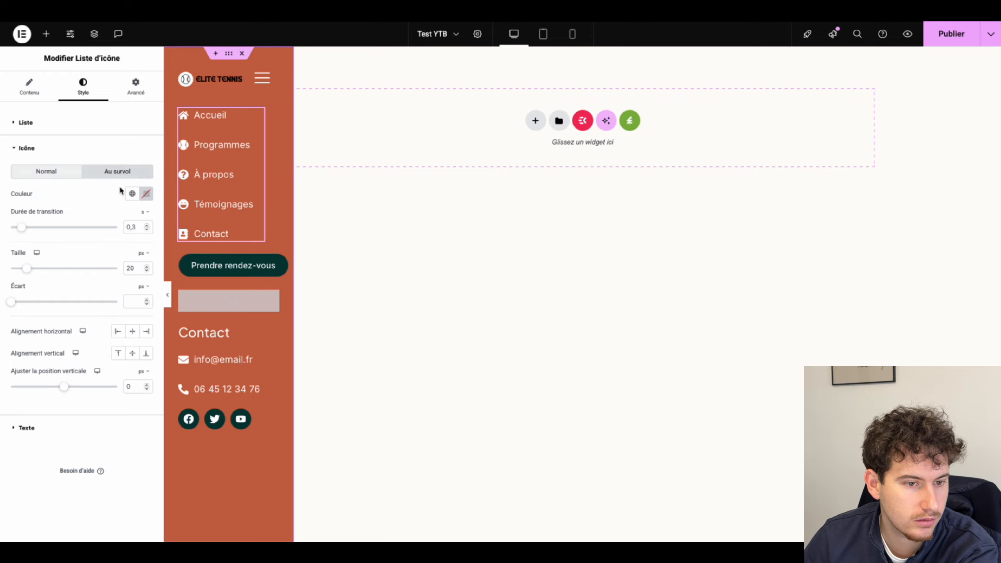
click(132, 194)
click(27, 303)
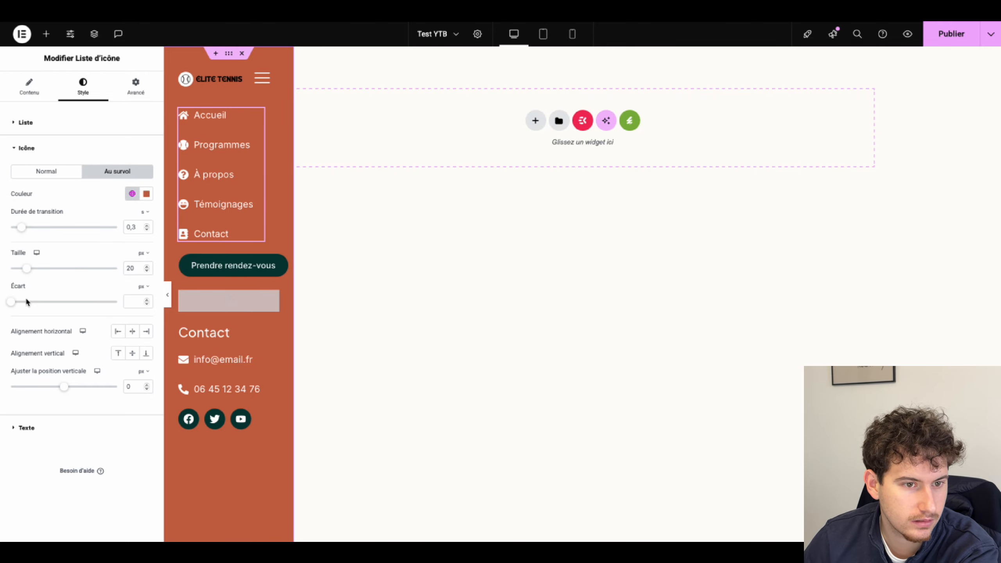
click(27, 428)
click(131, 245)
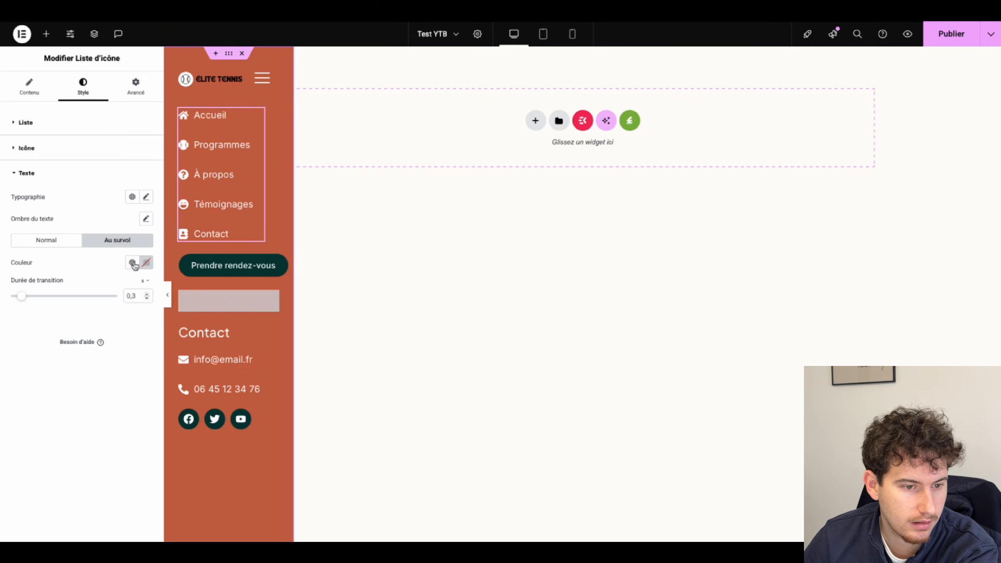
click(132, 262)
click(44, 379)
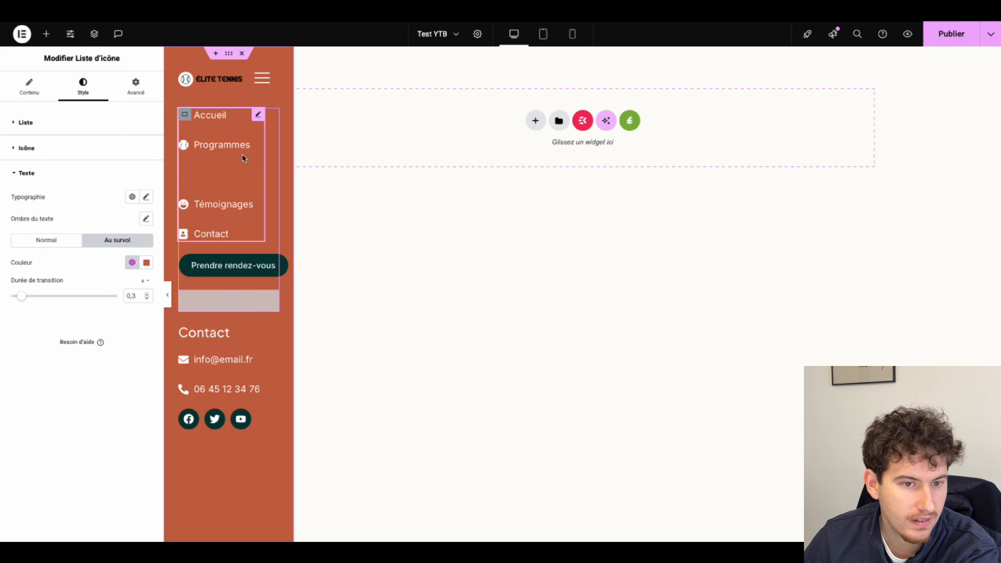
Step: Give the navigation icon list the CSS class 'navigation'
click(135, 84)
scroll(62, 339, down, 2)
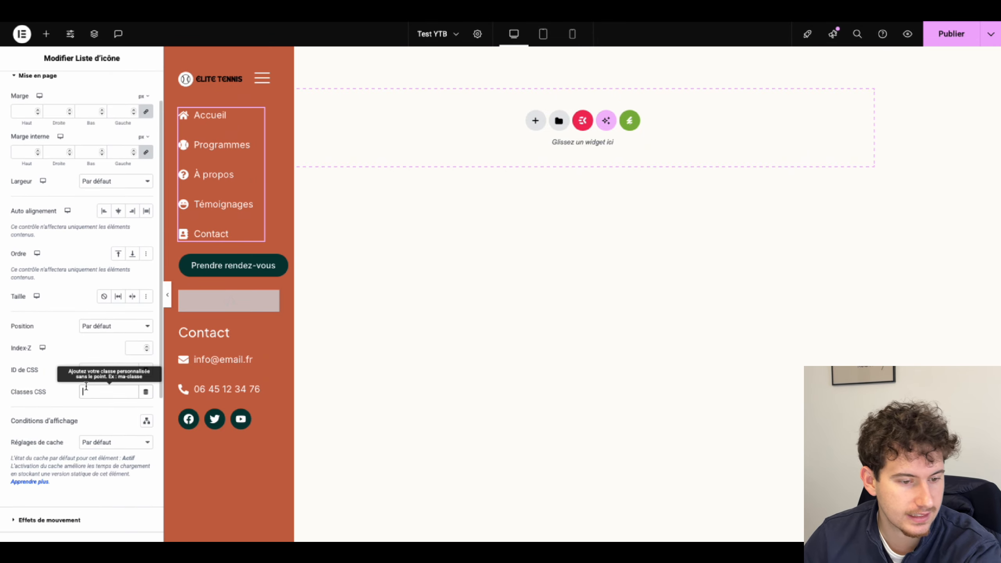
text(navigati)
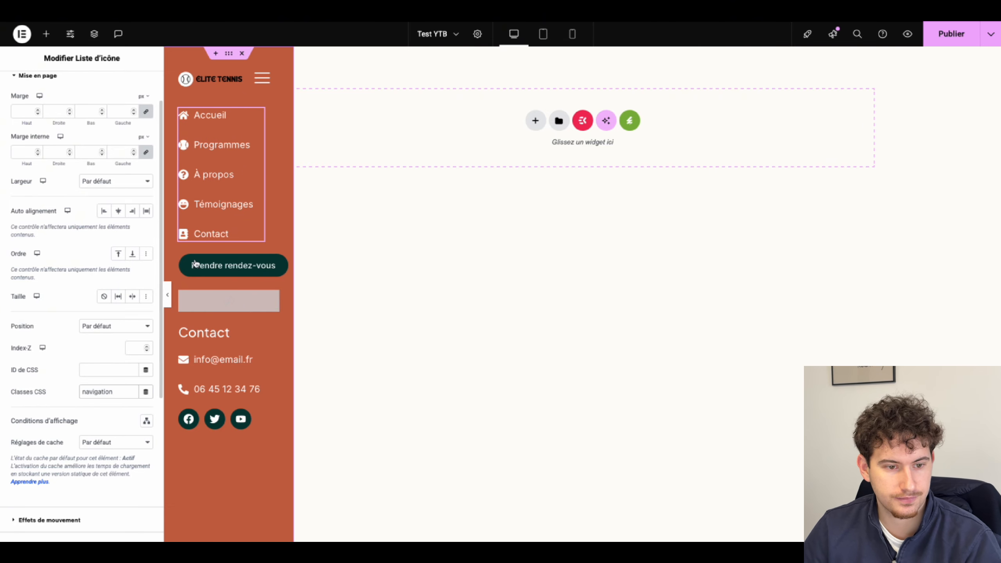
text(on)
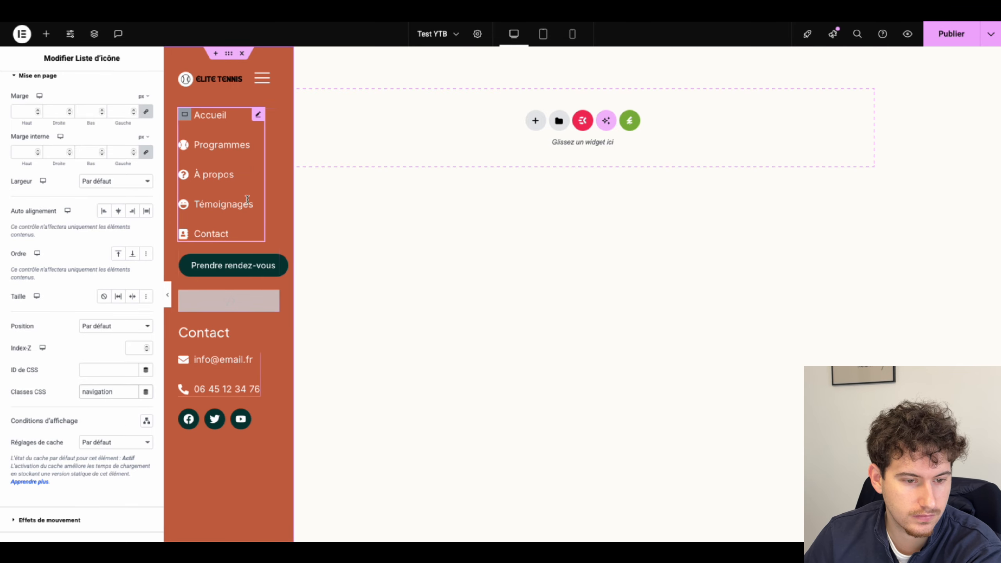
Step: Copy the navigation list's style onto the contact list and publish the page
right_click(230, 158)
click(244, 210)
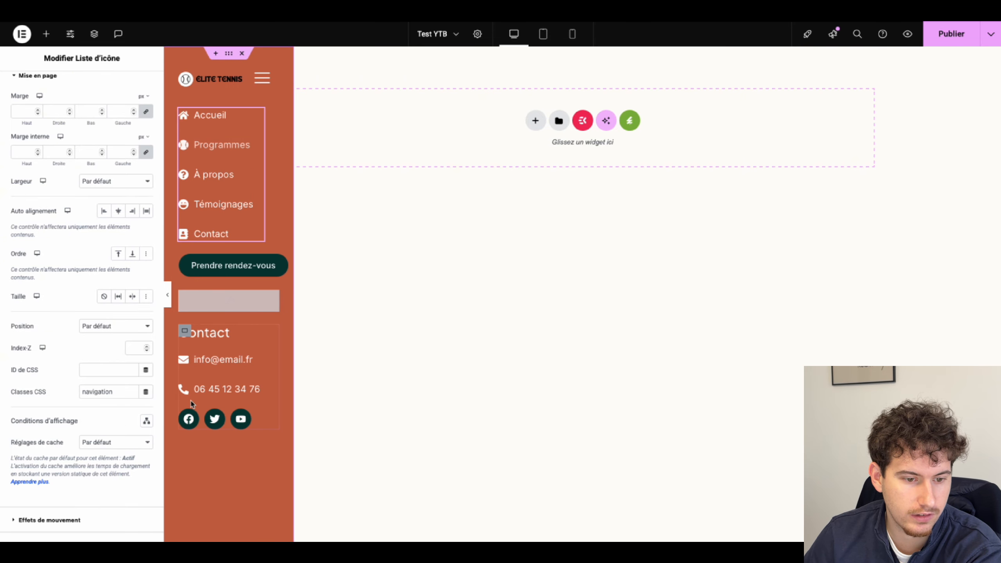
right_click(209, 357)
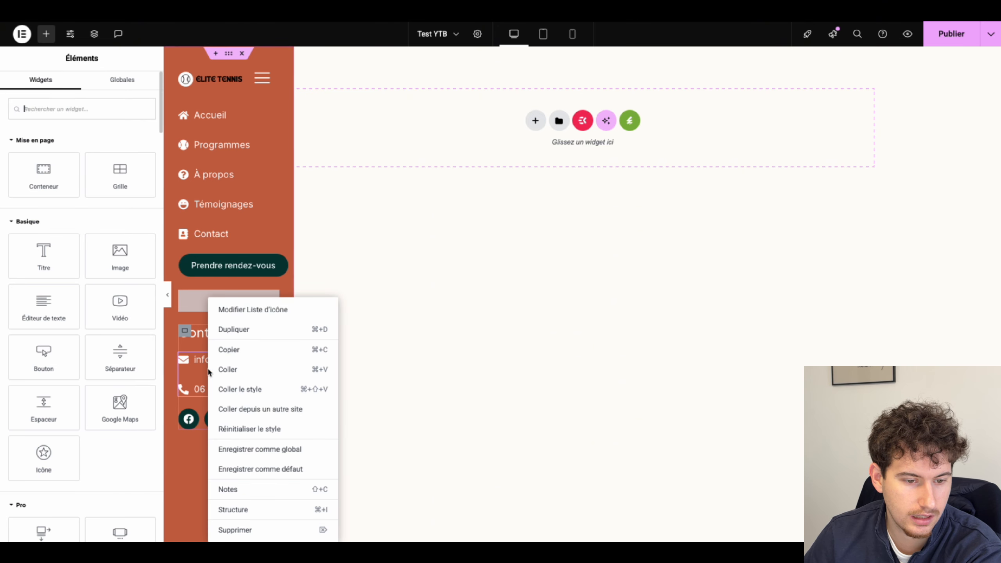
click(241, 390)
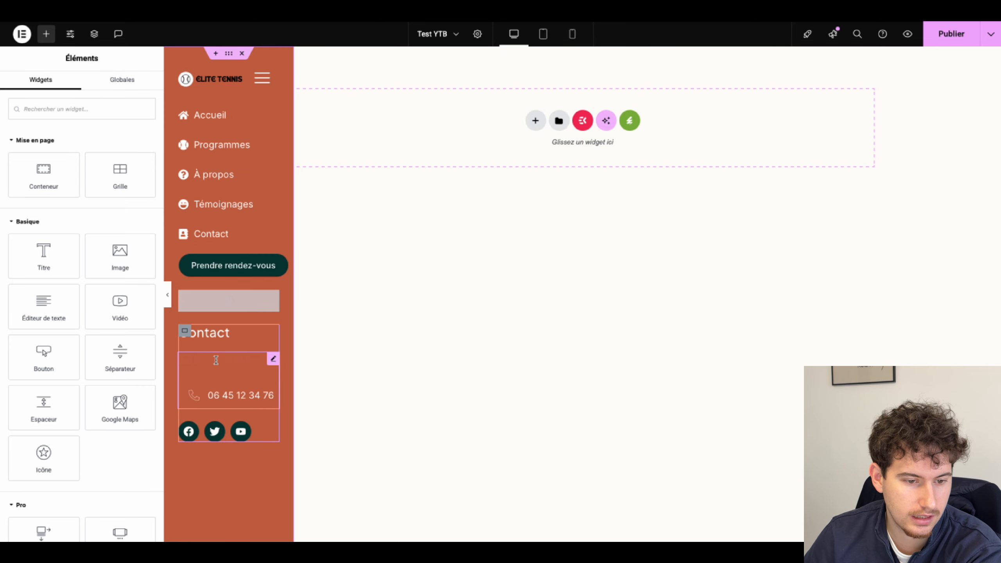
click(966, 43)
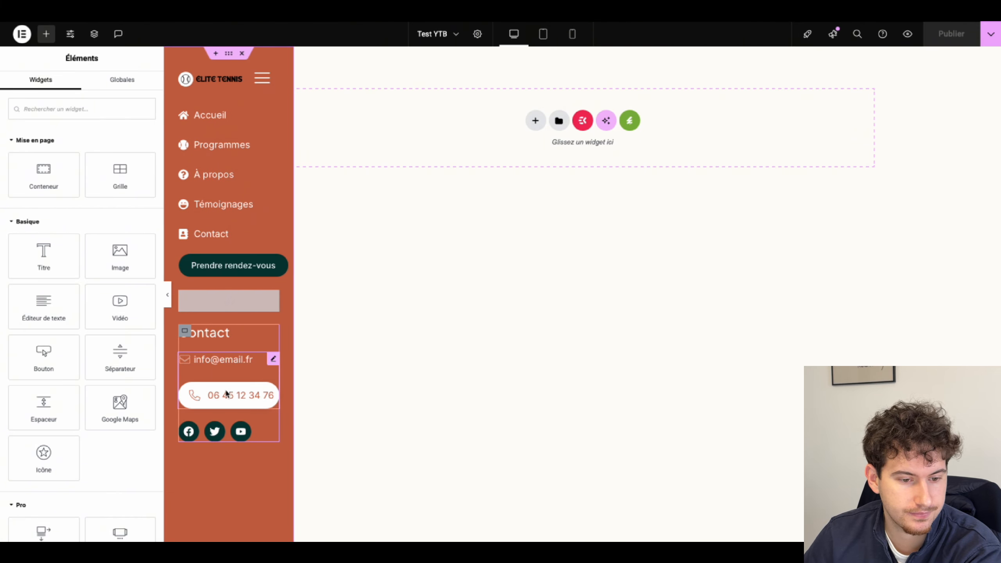
Step: Prefix the phone item's link with tel: and the email item's link with mailto:
click(233, 395)
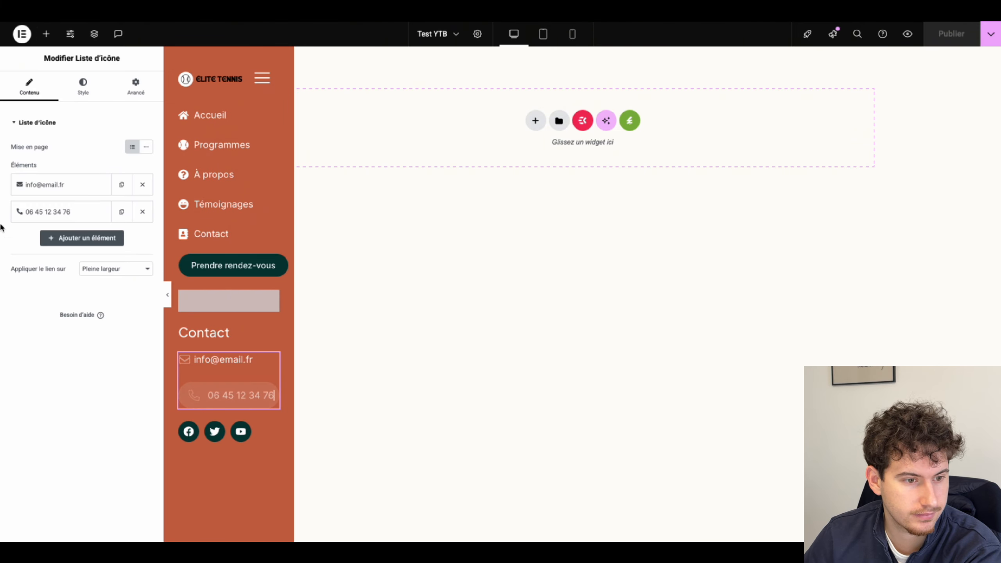
click(25, 216)
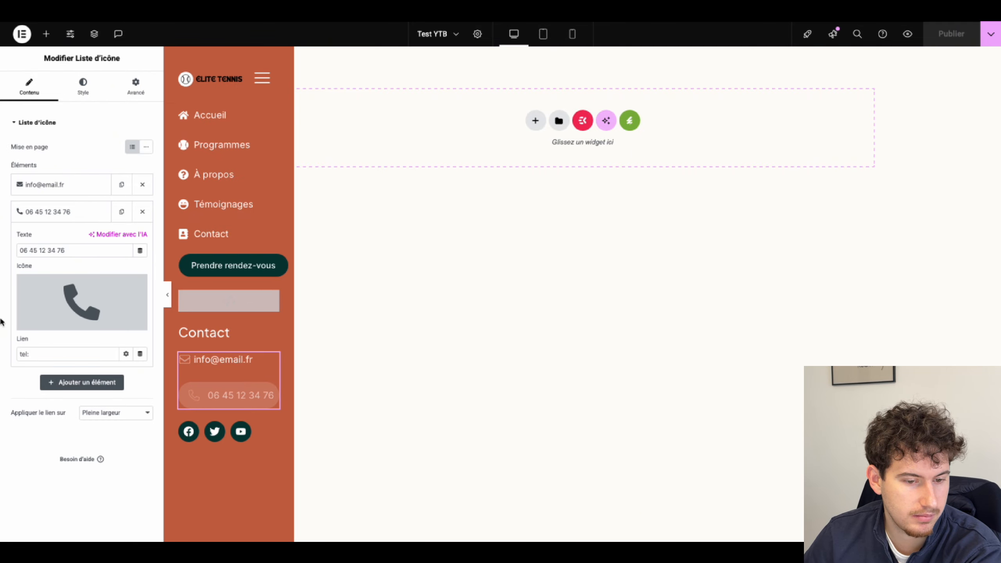
drag(32, 355, 23, 344)
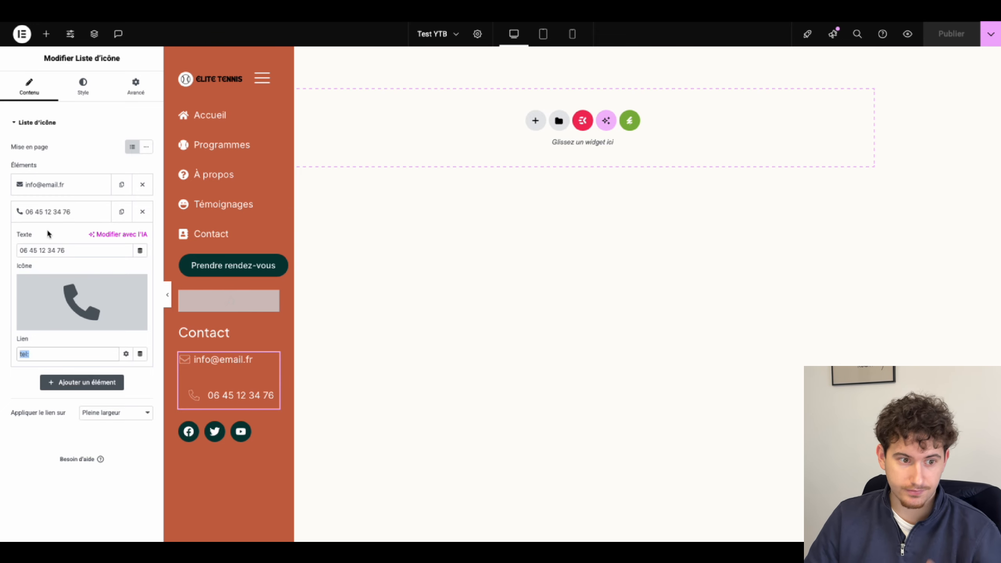
click(60, 187)
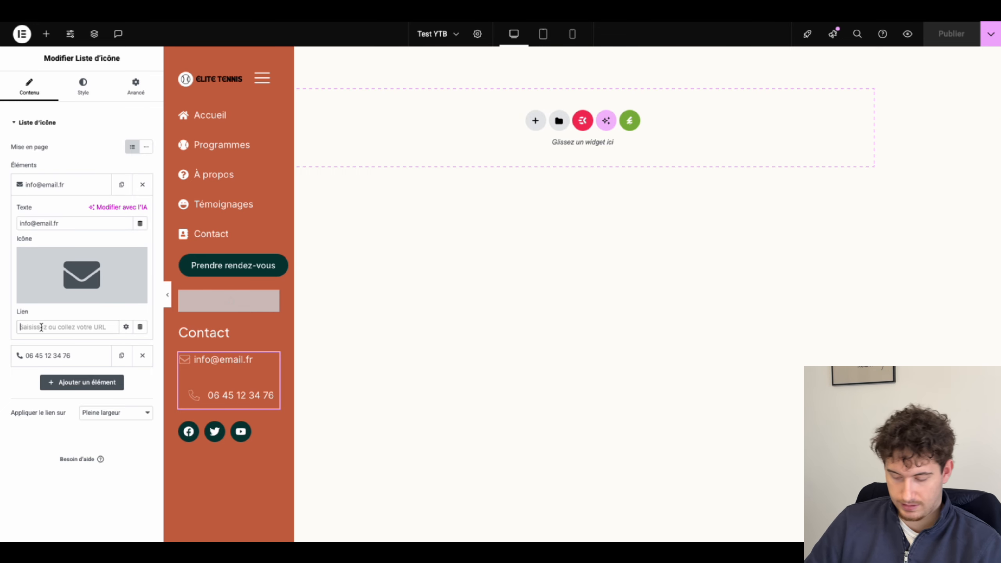
text(mailto:)
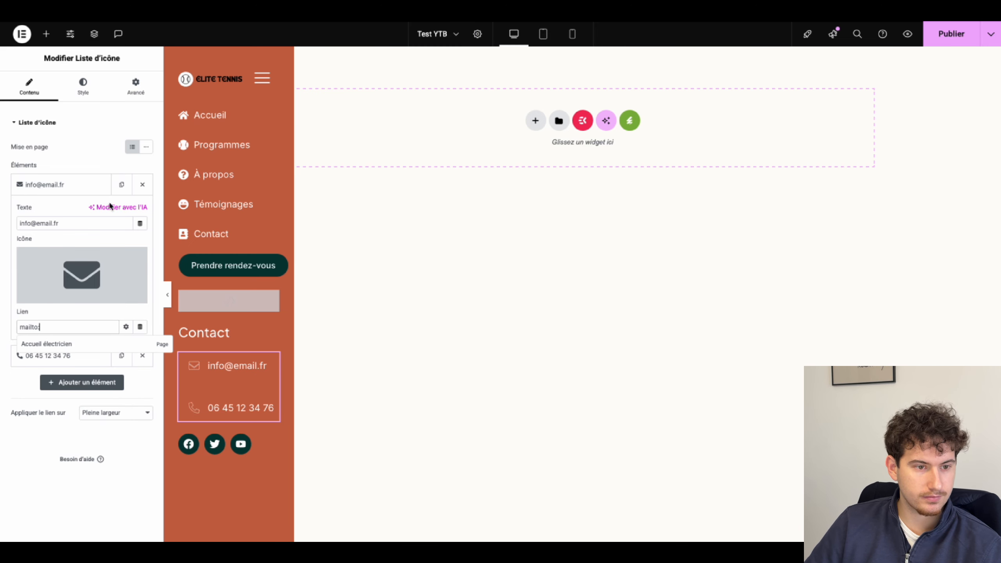
click(207, 231)
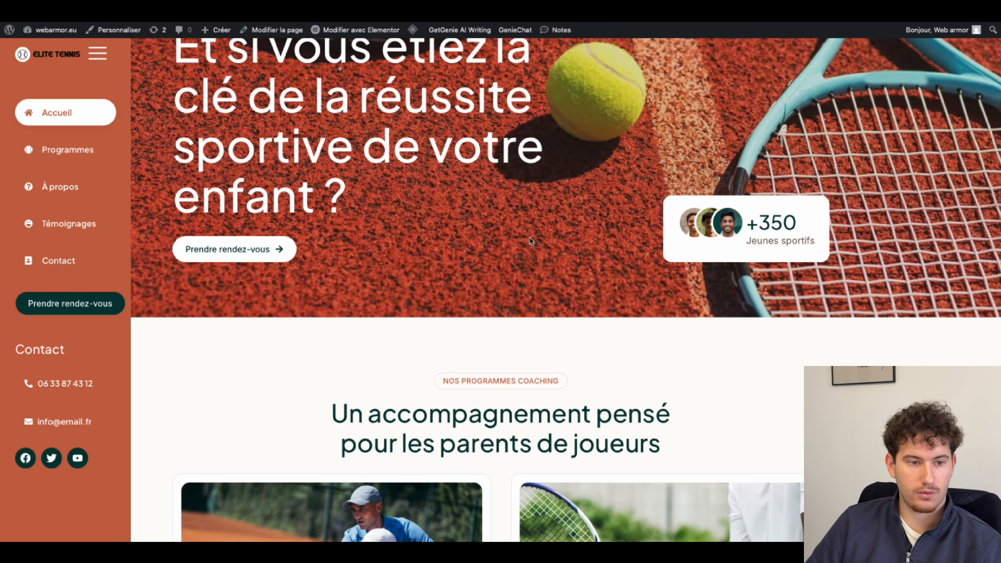
Step: Open the home page in Elementor and check the programmes column's CSS ID
scroll(531, 241, up, 3)
scroll(579, 326, down, 8)
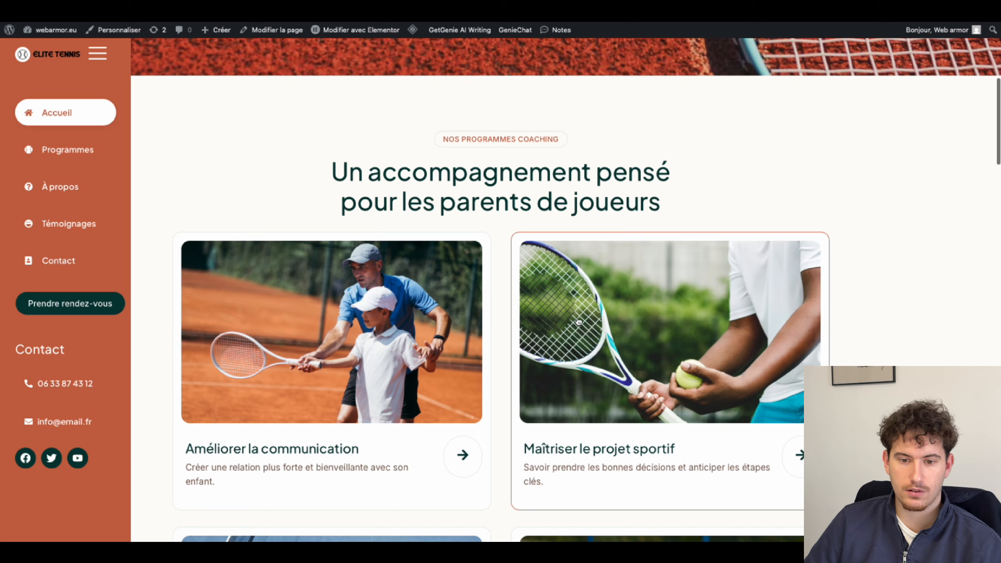
scroll(579, 323, up, 8)
mouse_move(361, 35)
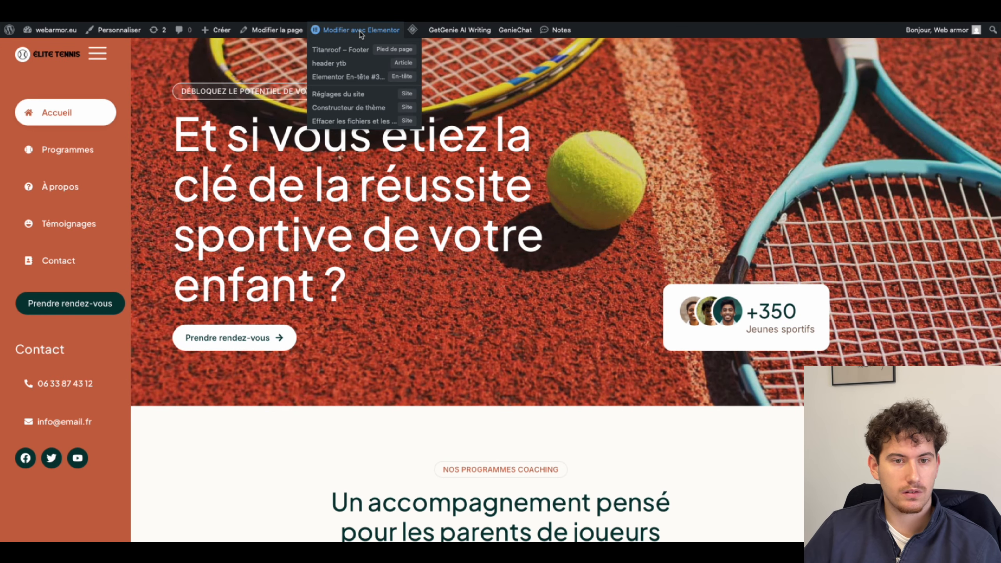
click(316, 79)
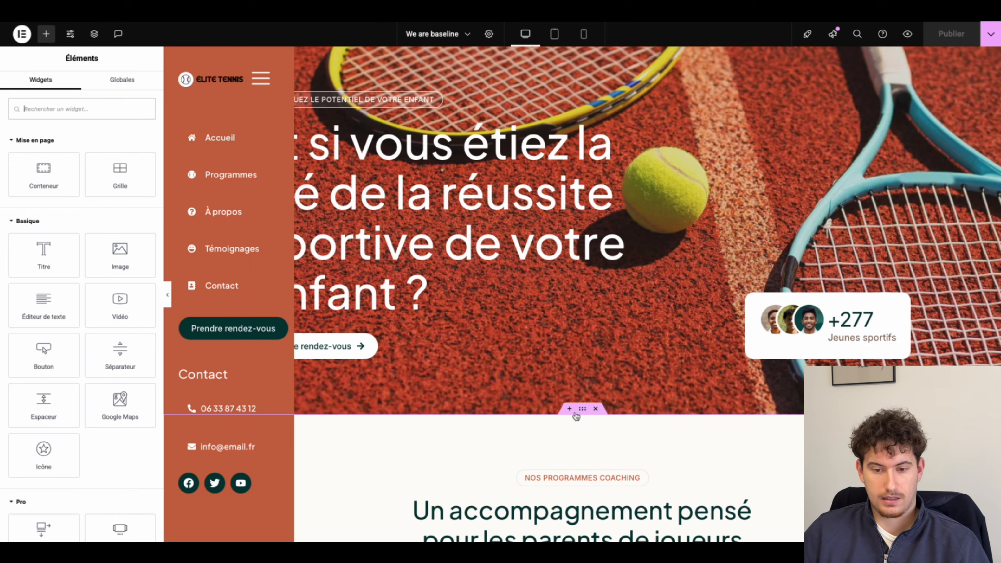
click(582, 409)
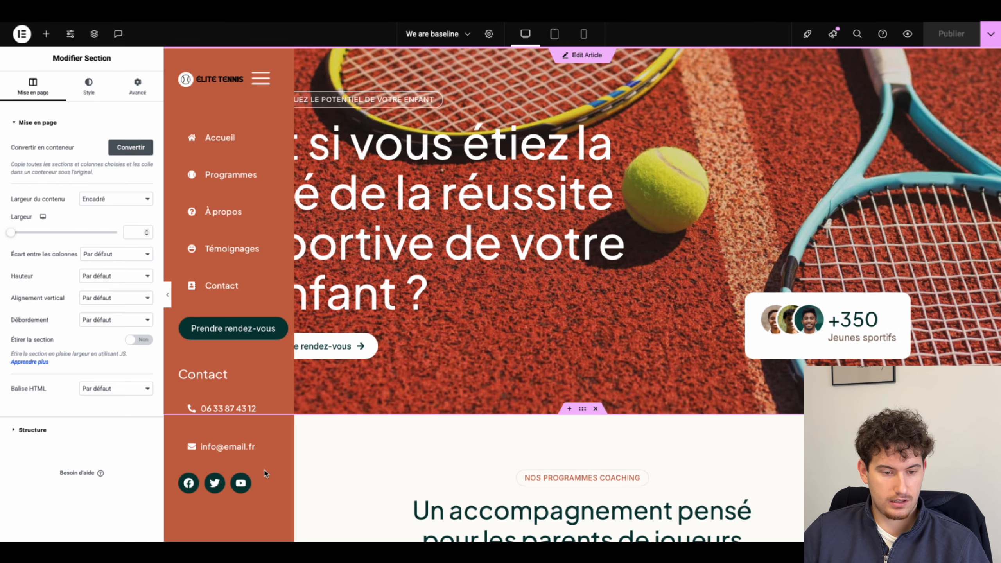
right_click(333, 492)
click(377, 329)
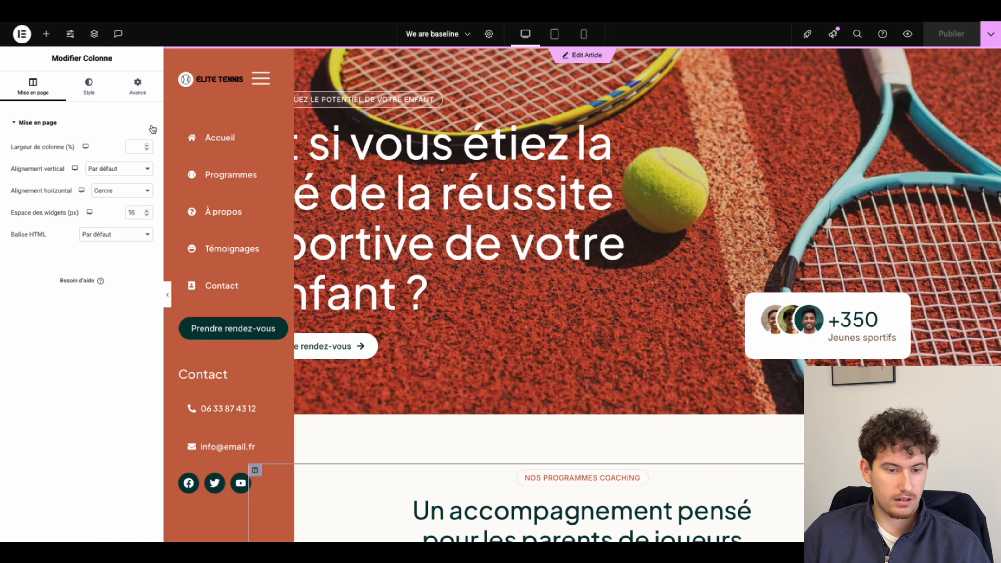
click(126, 82)
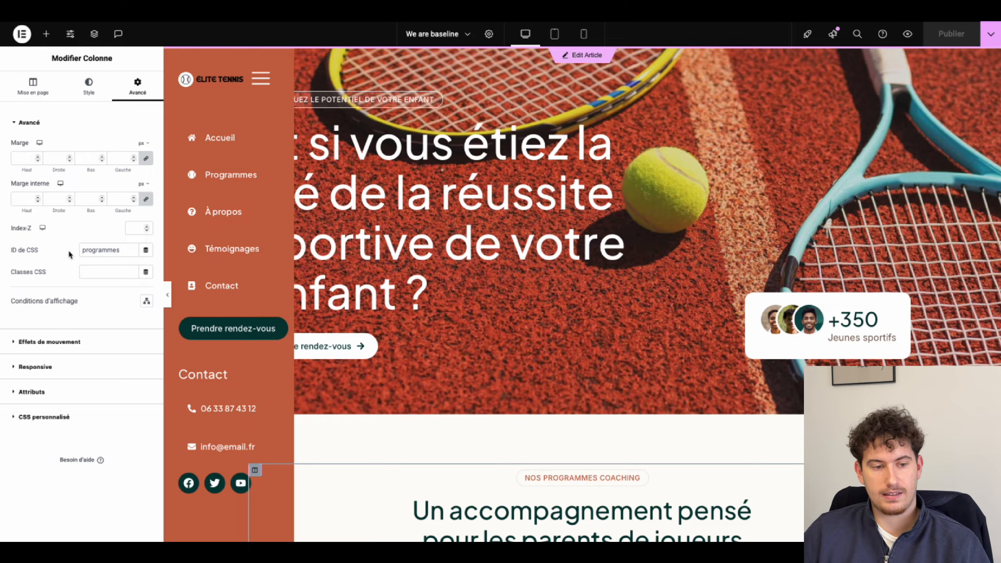
scroll(643, 465, down, 1)
scroll(542, 391, down, 20)
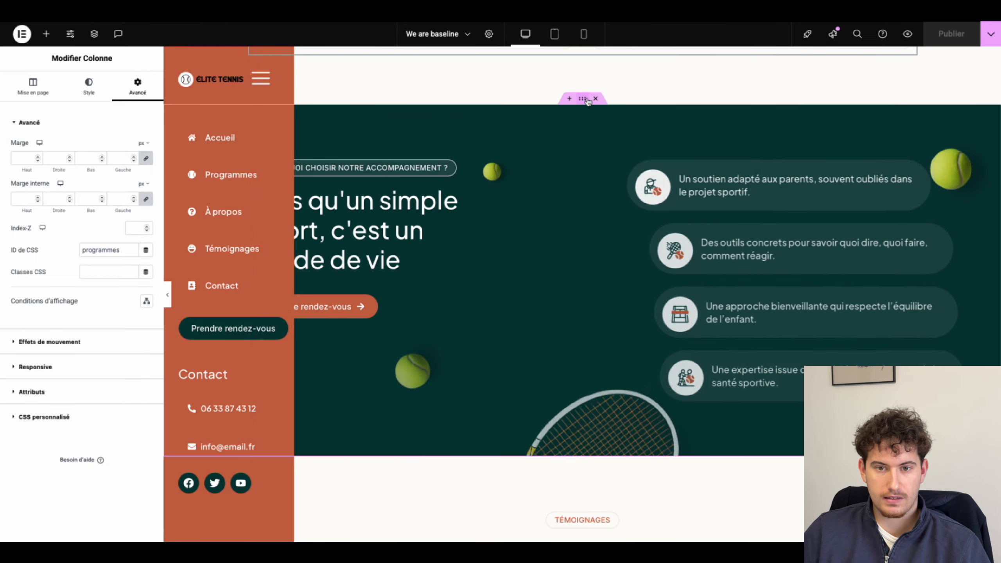
Step: Check the CSS IDs of the later sections: propos, avis and contact
click(583, 98)
click(138, 85)
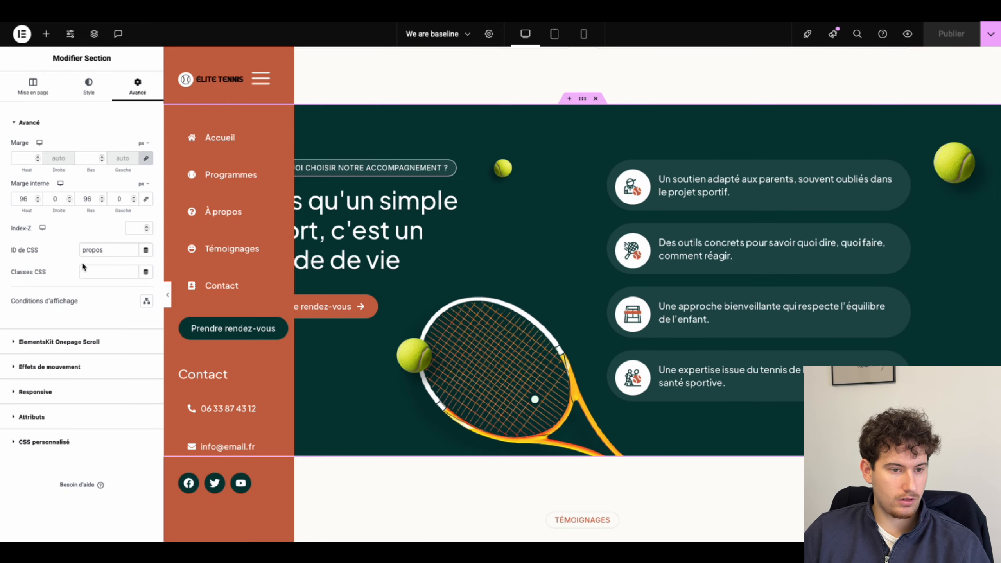
scroll(599, 298, down, 5)
click(583, 236)
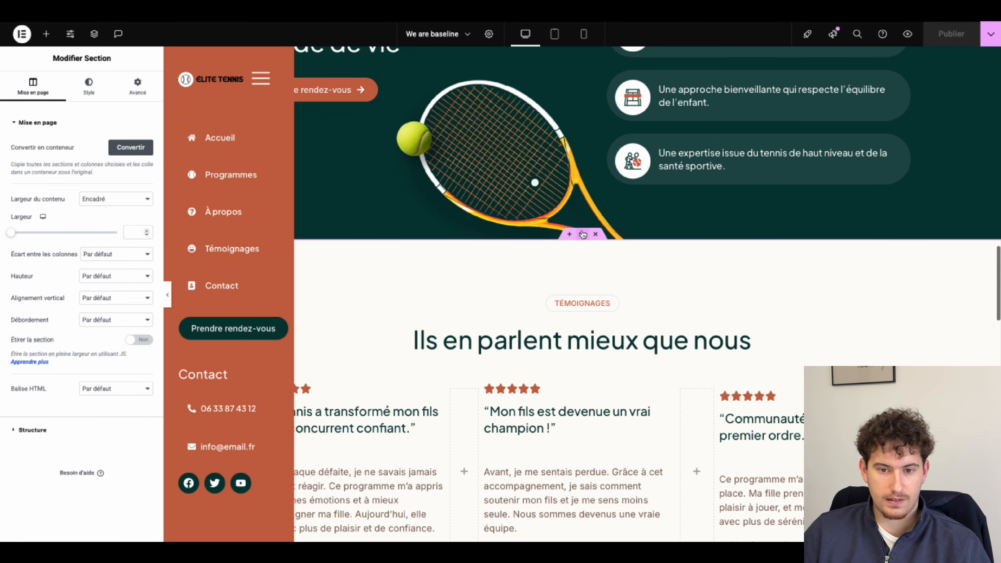
click(137, 85)
scroll(535, 346, down, 15)
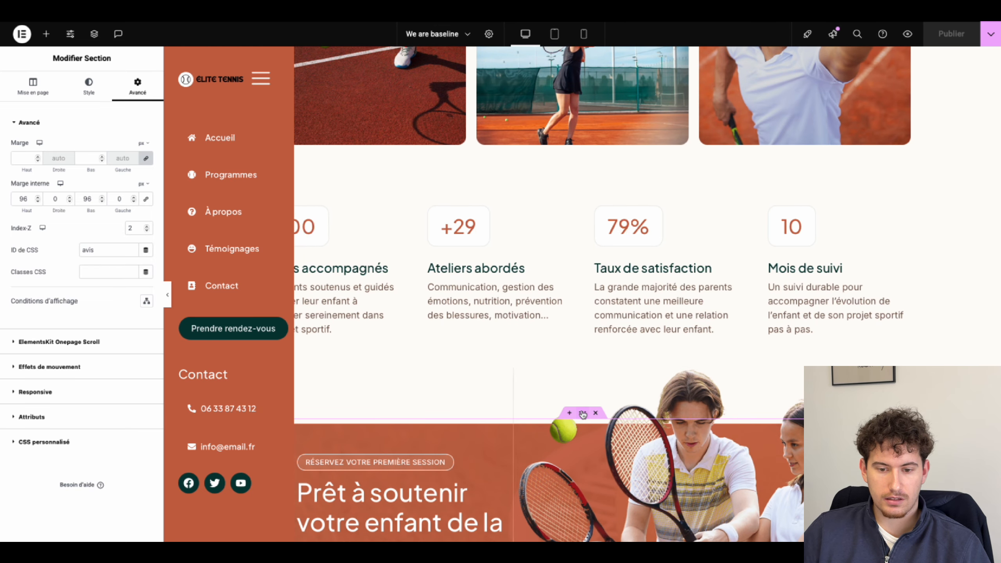
click(583, 413)
click(133, 95)
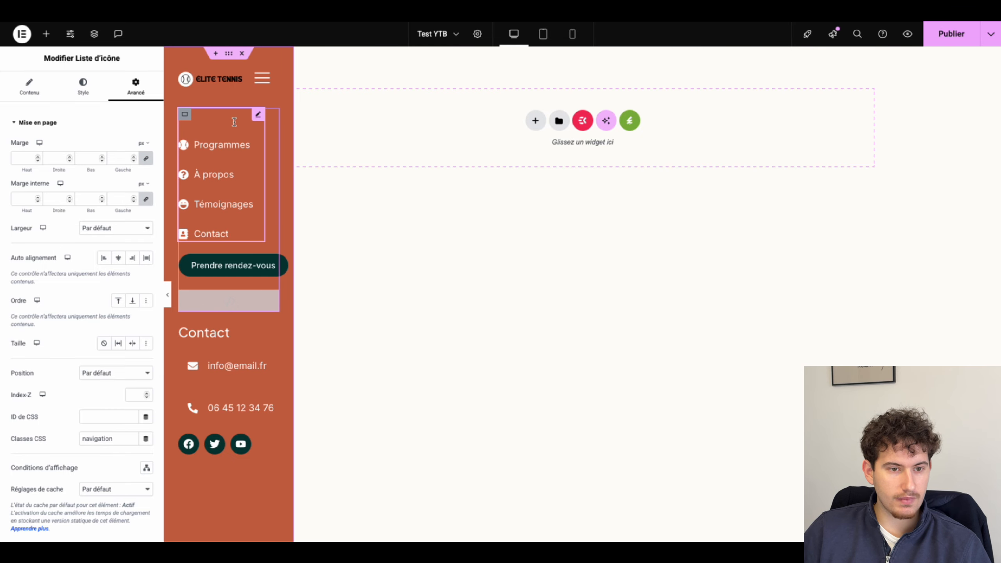
Step: Link the Accueil, Programmes and À propos nav items to #accueil, #programmes and #propos
click(47, 90)
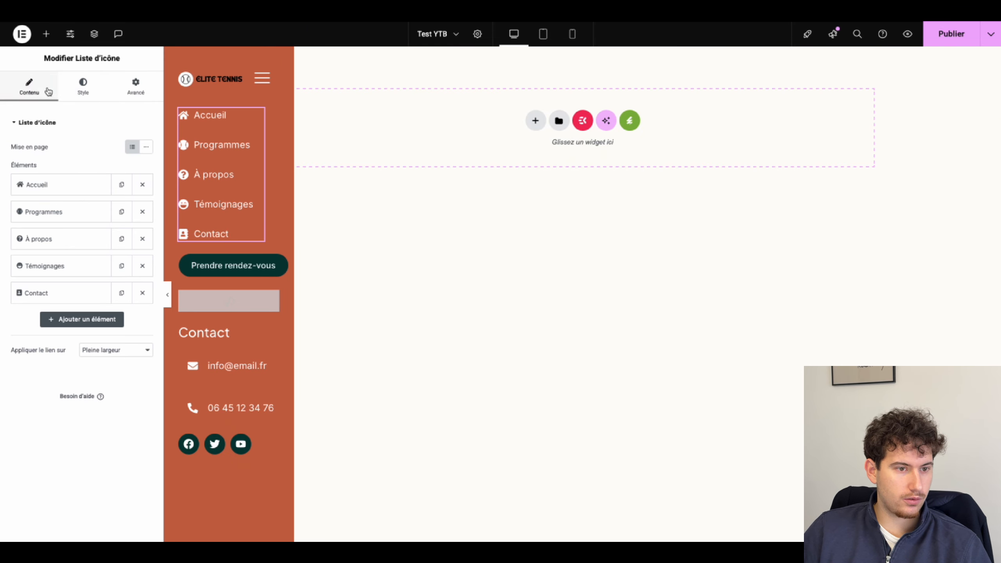
click(37, 184)
click(39, 323)
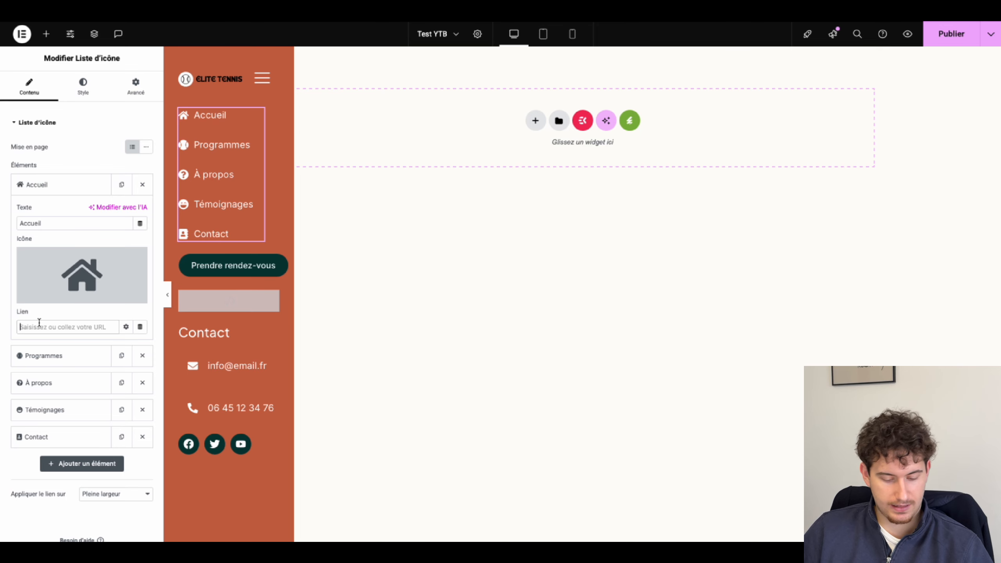
text(#accueil)
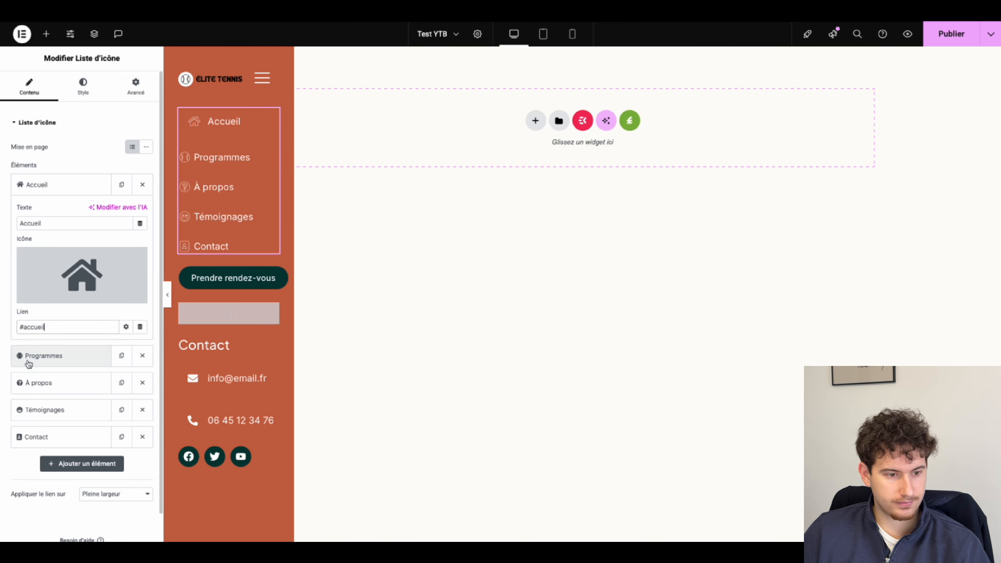
click(29, 359)
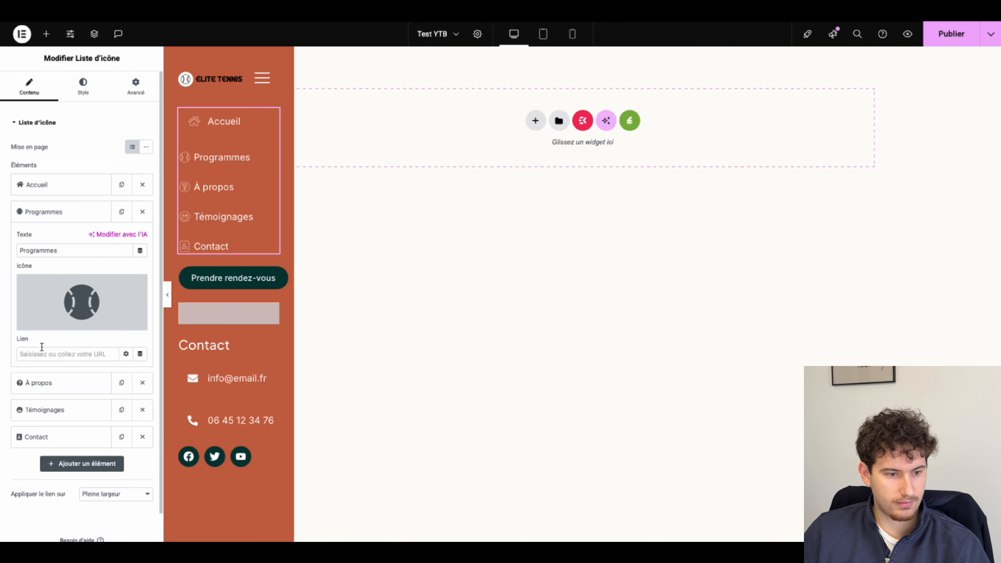
click(39, 354)
text(#pr)
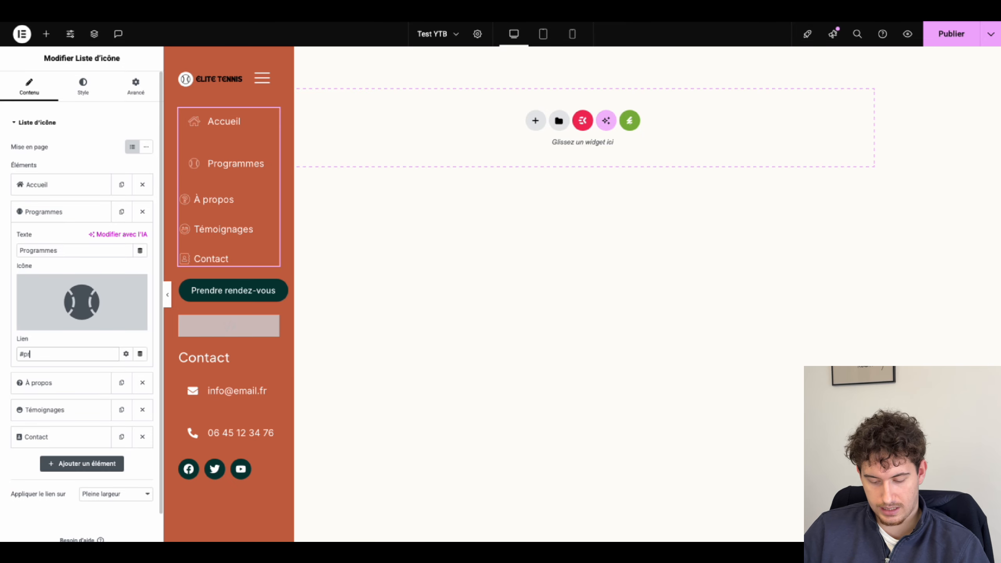
text(ogrammes)
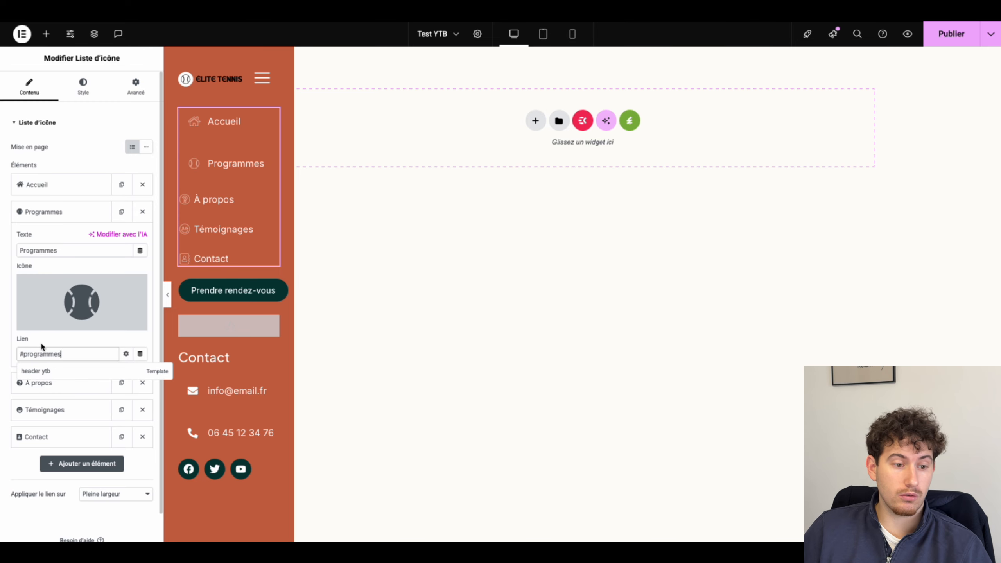
click(39, 383)
click(35, 380)
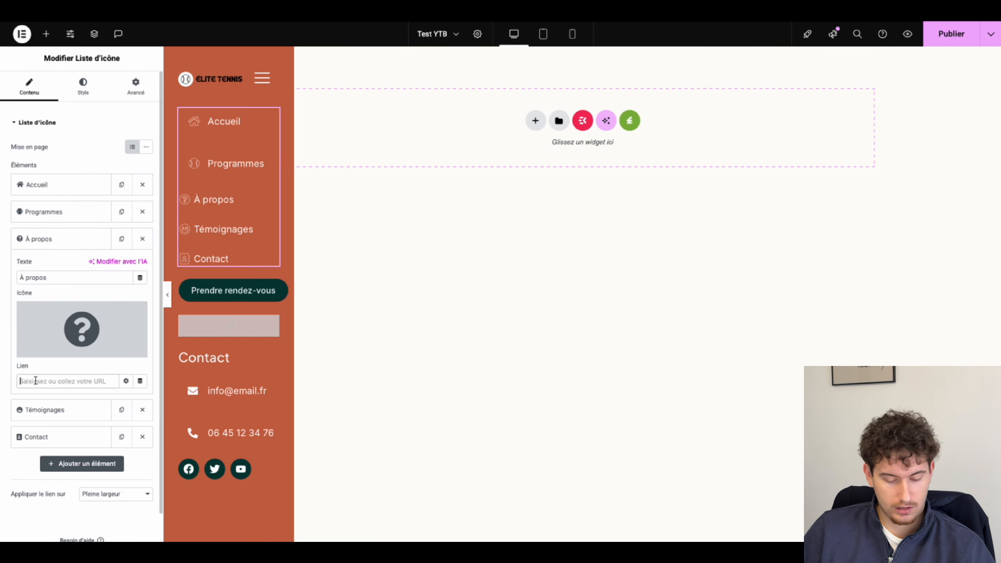
text(#)
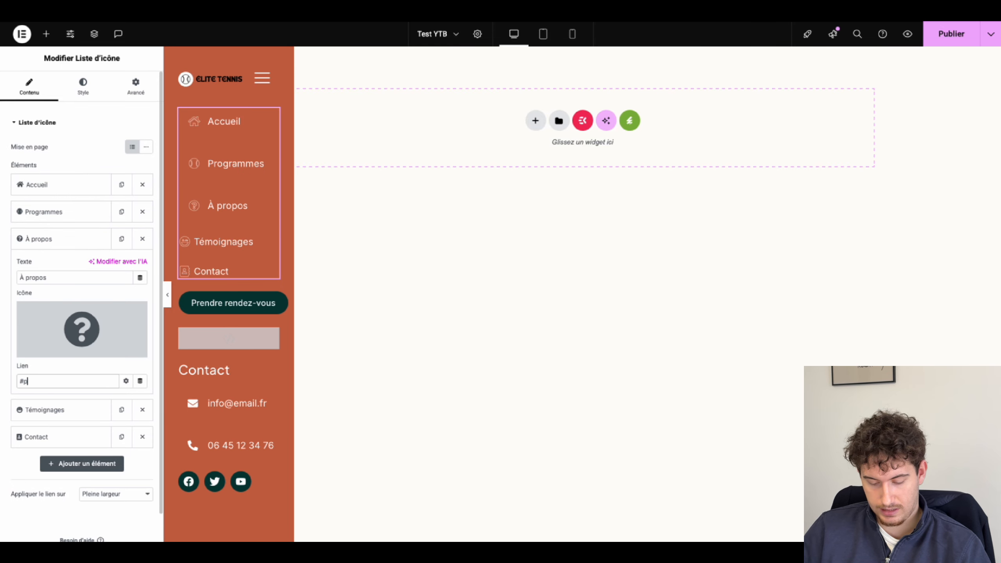
text(propos)
Step: Link Témoignages to #avis and Contact to #contact, then publish the header
click(33, 410)
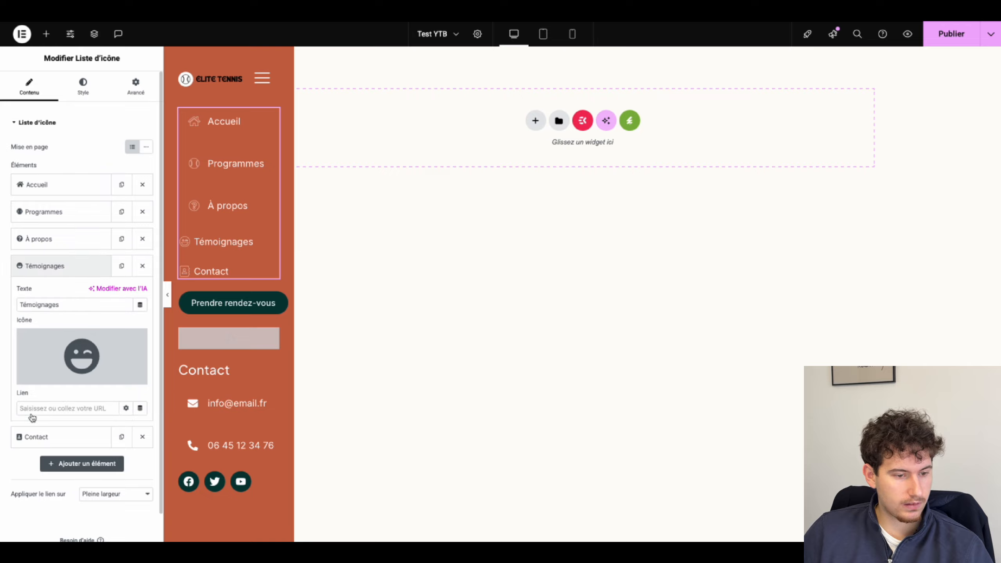
click(35, 409)
text(#avis)
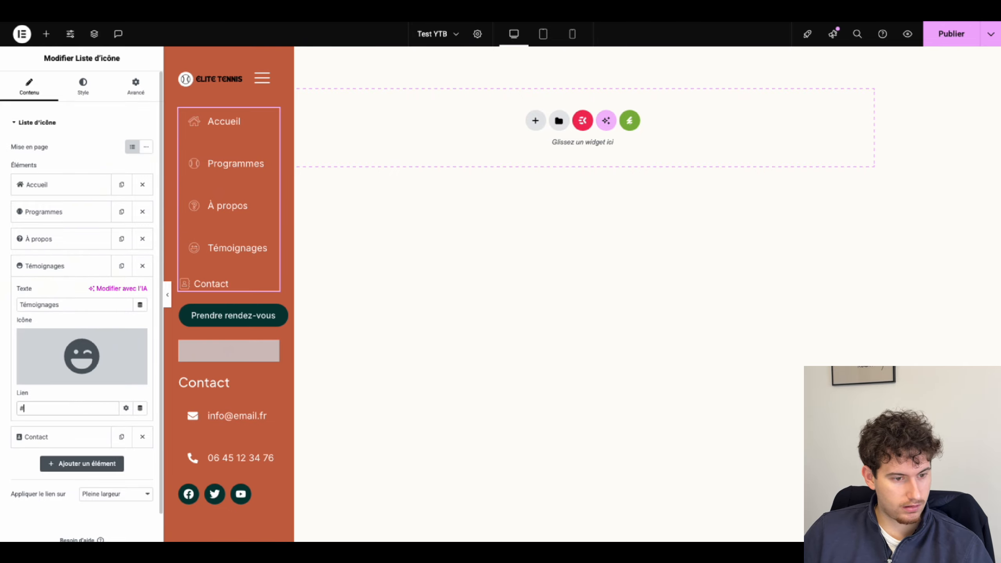
click(30, 436)
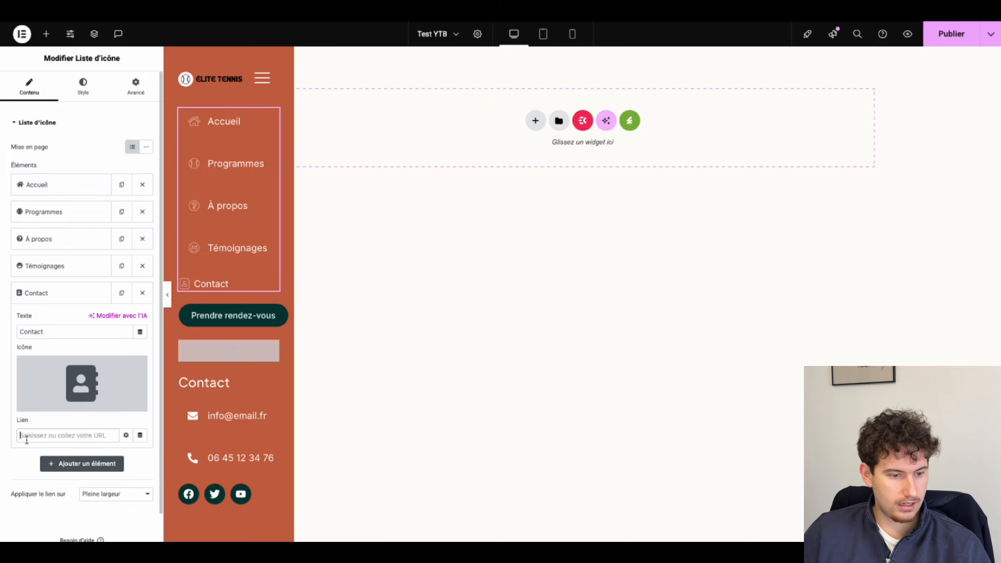
click(30, 441)
text(#cont)
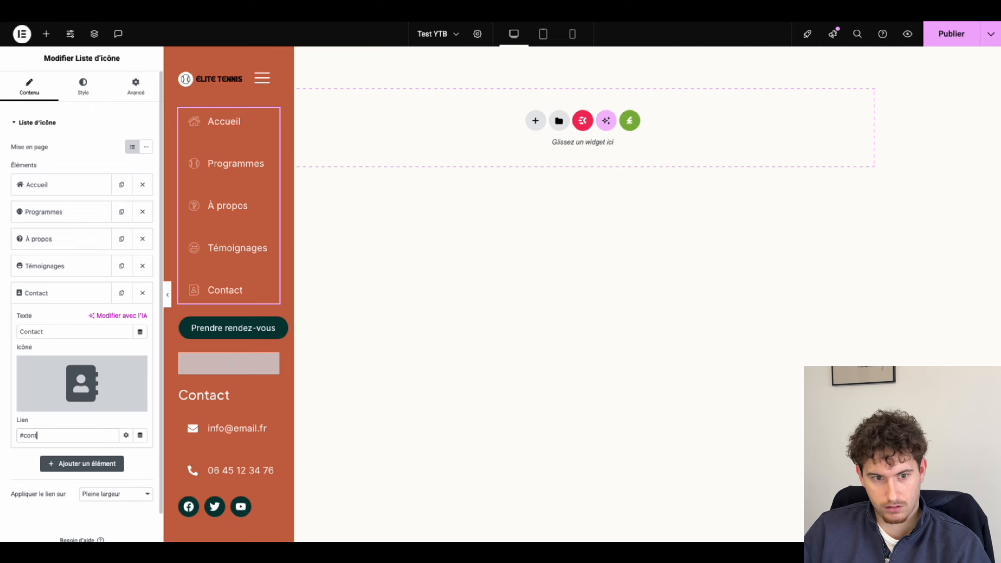
text(act)
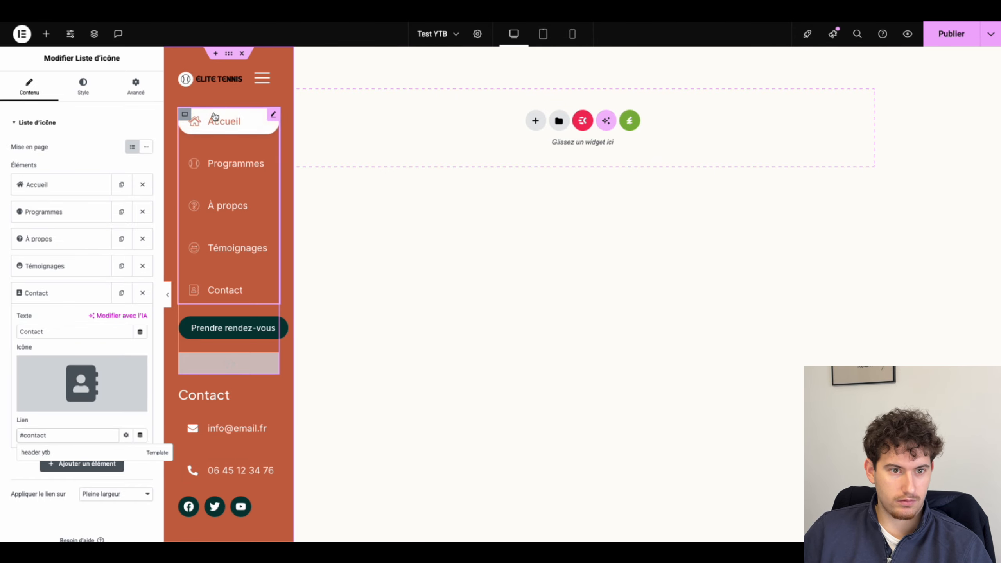
click(932, 41)
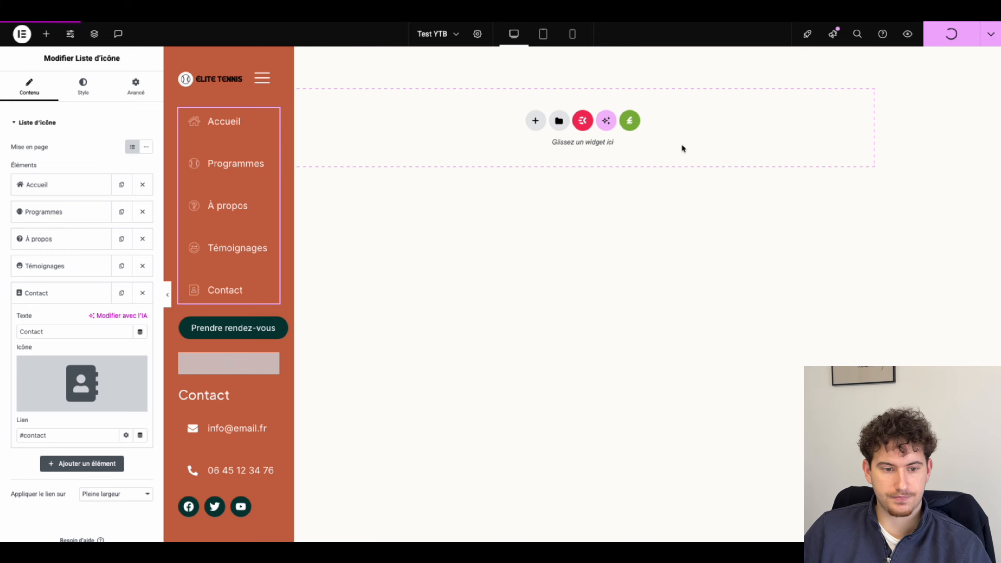
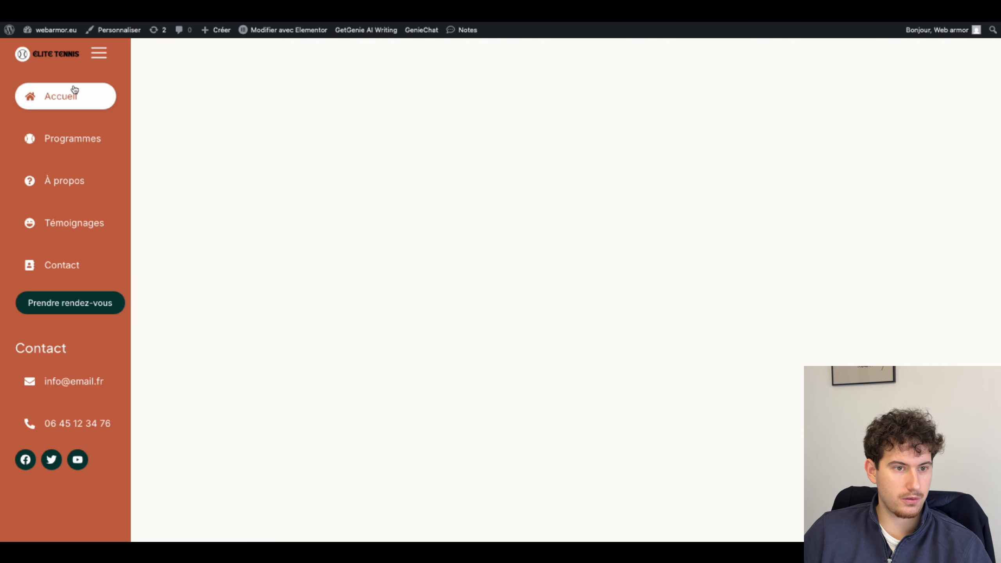
Step: Test the sidebar collapse and expand, then give the social icons a 15 px row gap
click(93, 55)
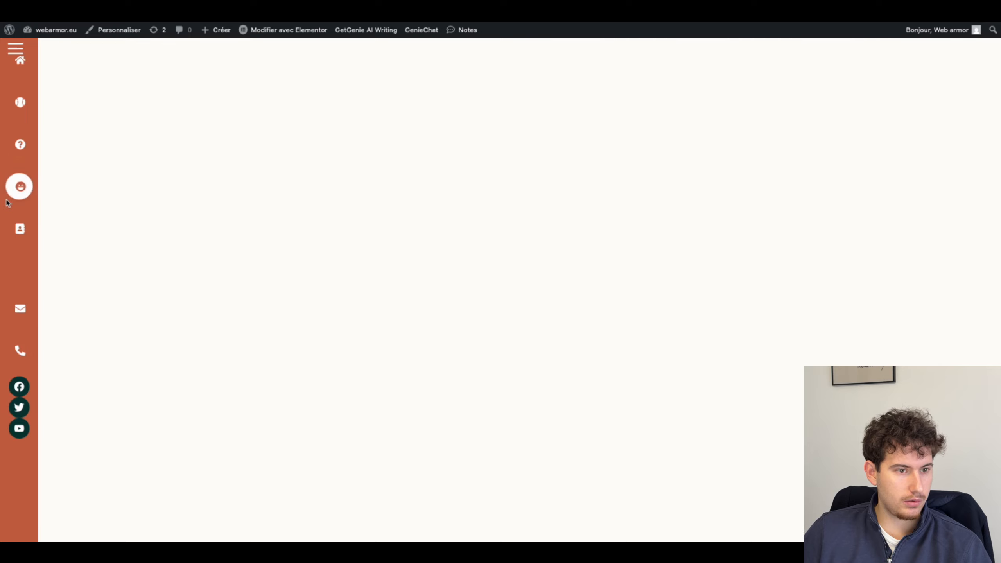
click(16, 49)
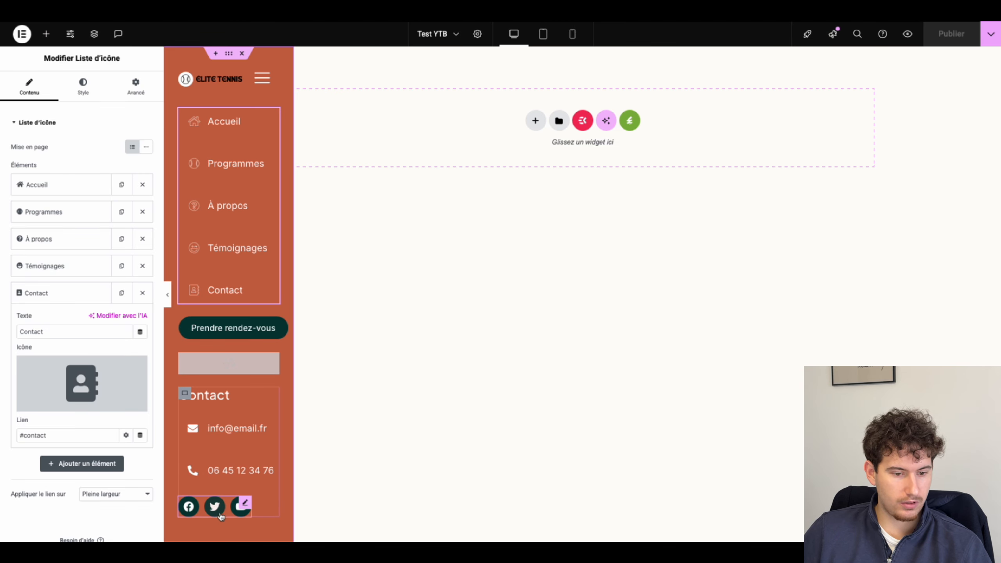
click(222, 514)
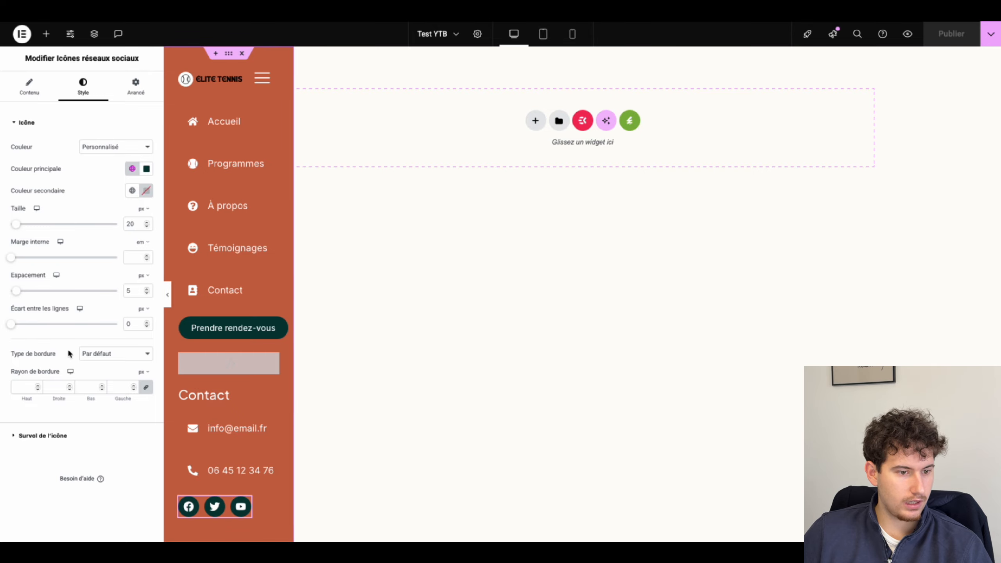
click(126, 324)
text(15)
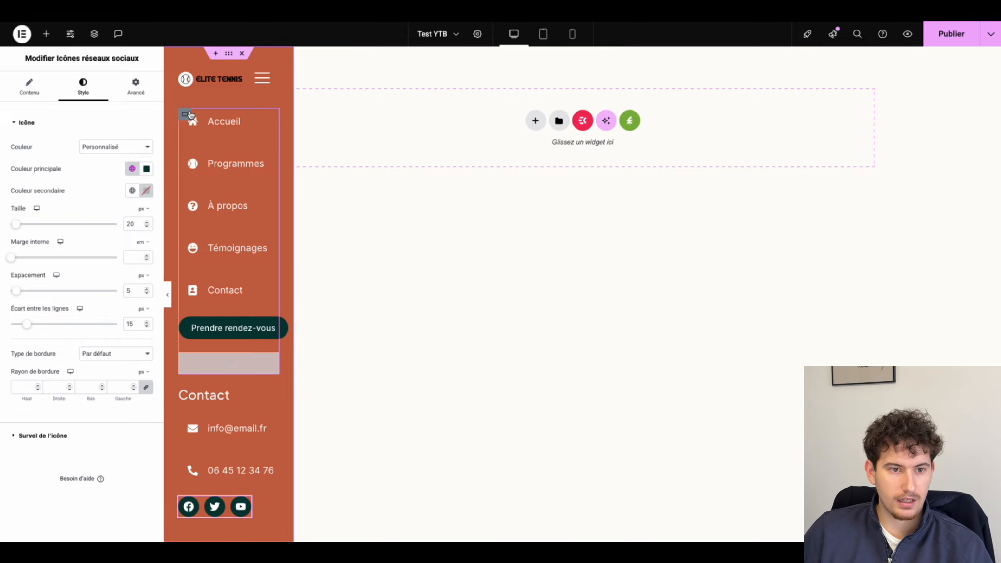
Step: Give the menu container a 20 px top margin, then publish and view the live page
click(191, 114)
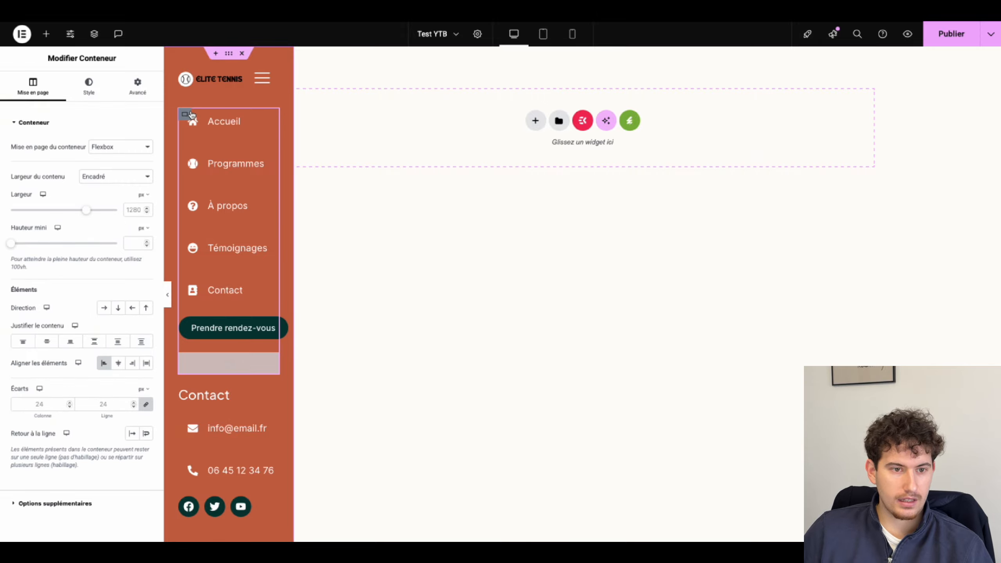
click(572, 34)
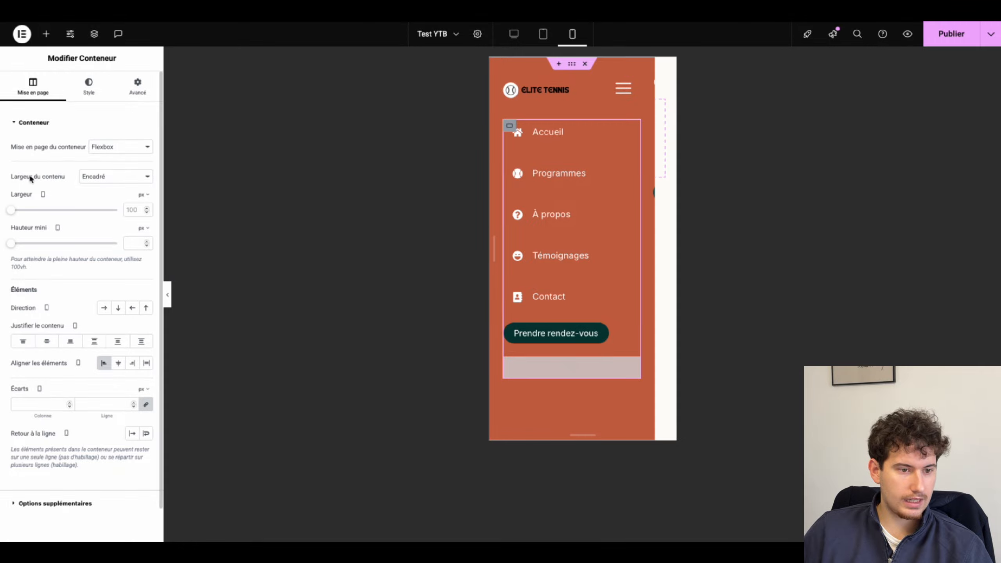
click(514, 33)
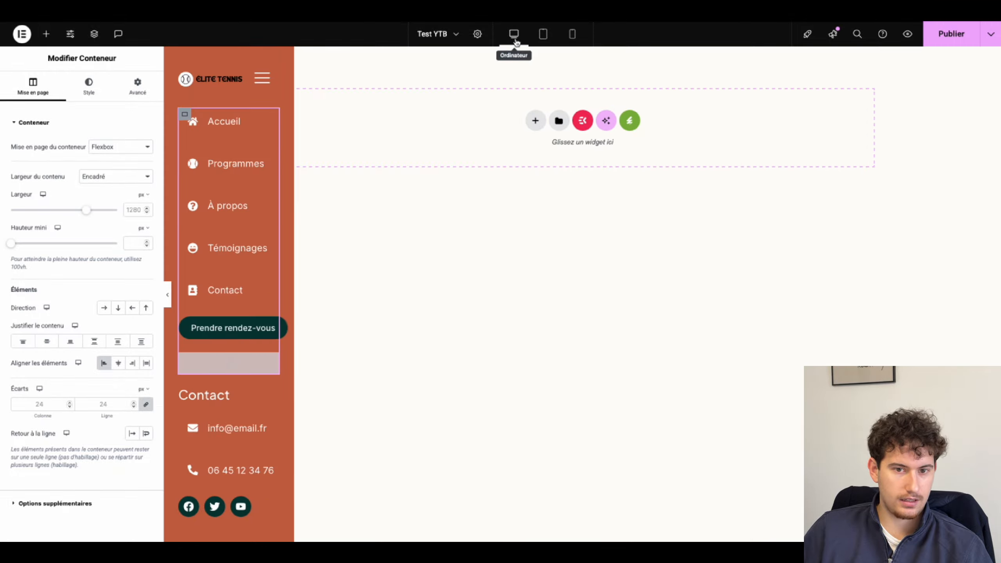
click(136, 95)
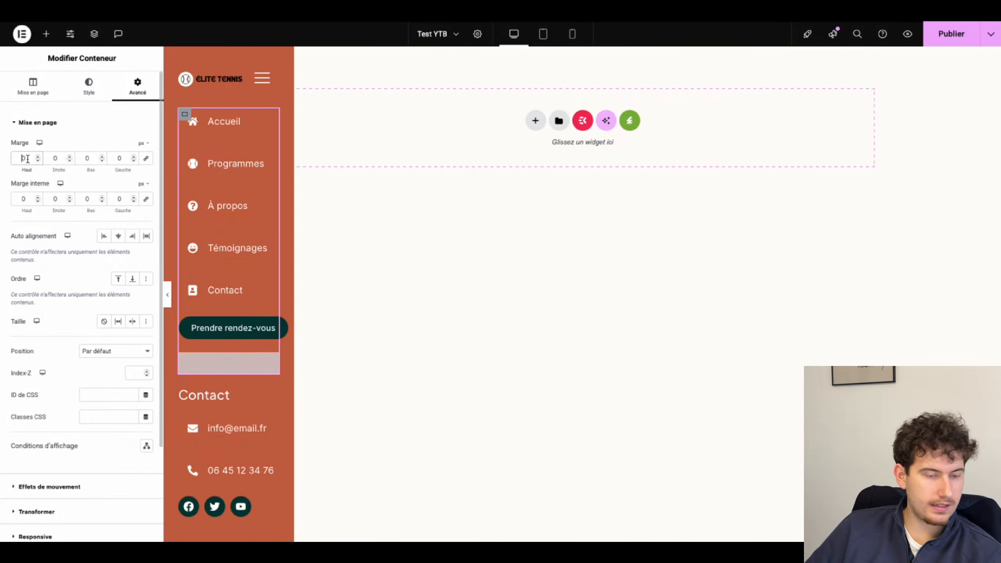
text(2)
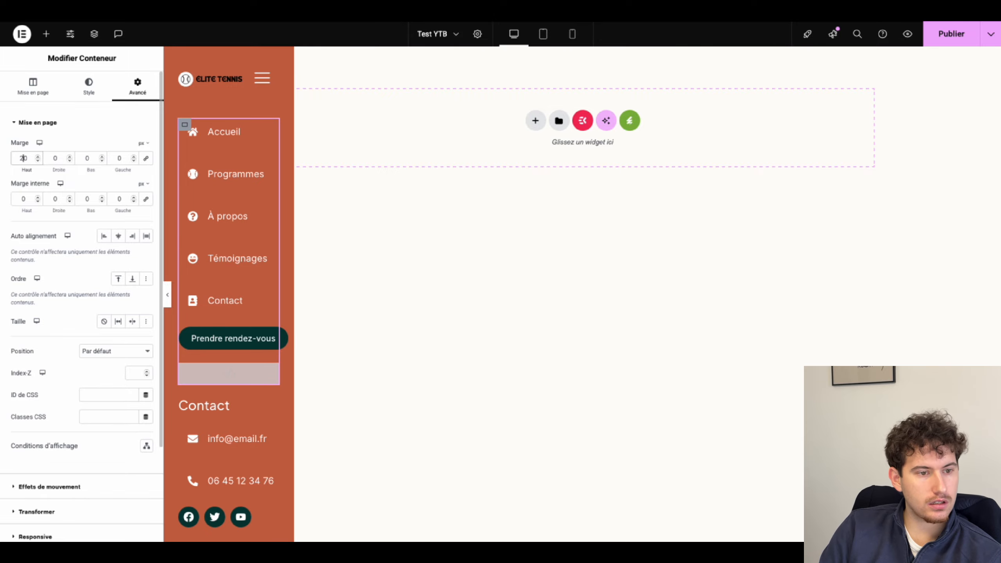
click(939, 42)
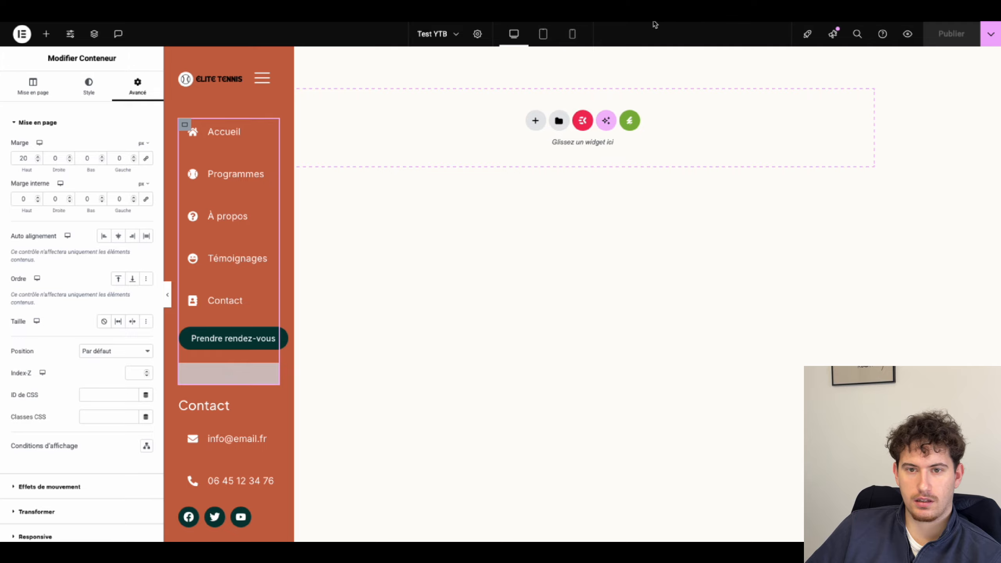
key(ctrl+Tab)
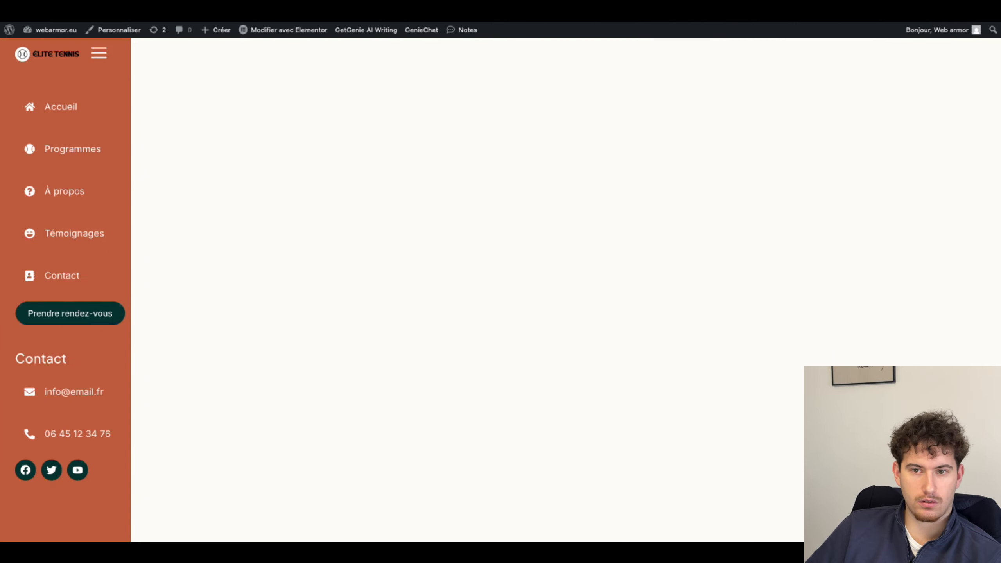
Step: On the live page, collapse the sidebar, expand it again, then collapse it once more
click(103, 52)
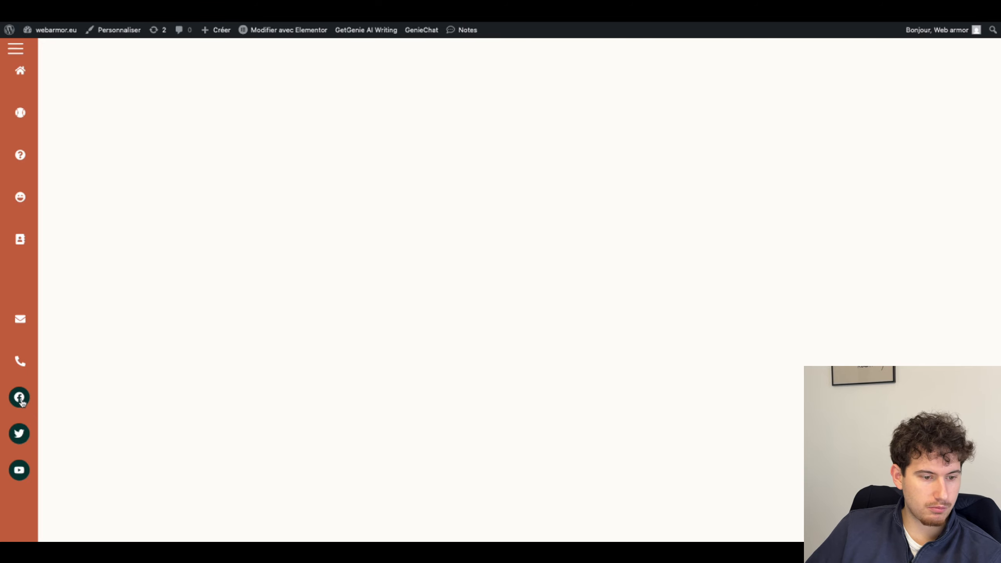
click(15, 48)
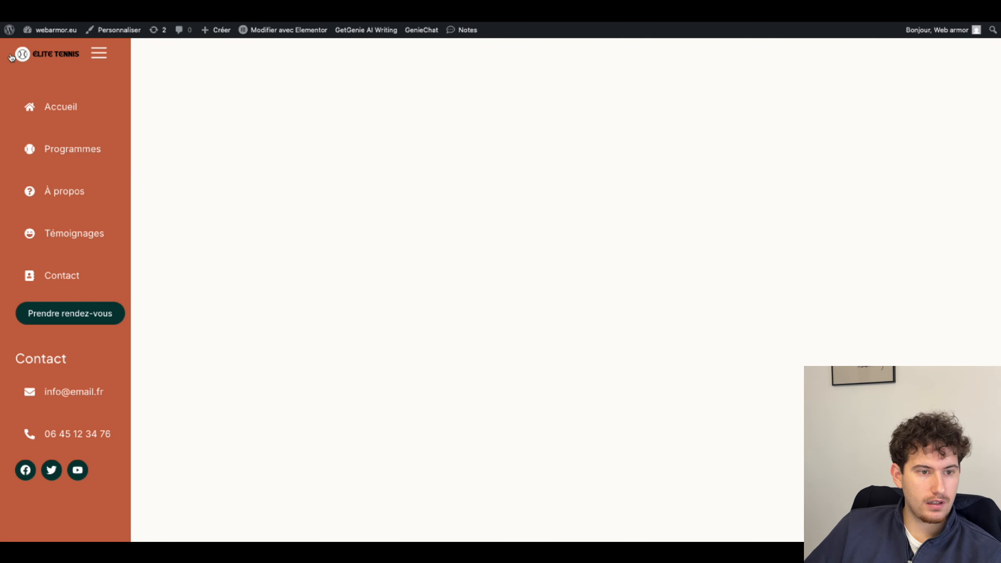
mouse_move(98, 50)
click(99, 55)
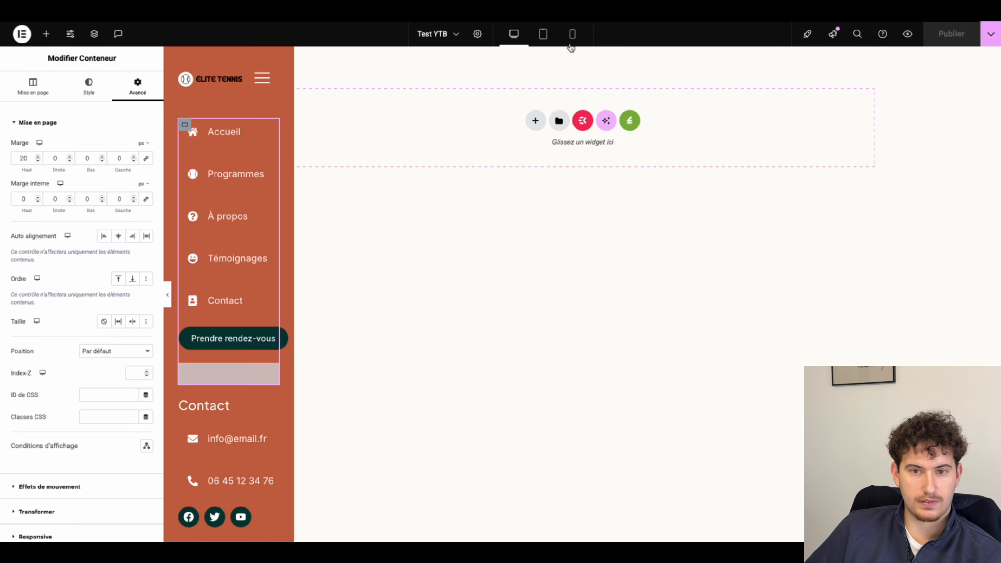
Step: Check the header's hamburger icon in mobile preview, then return to desktop
click(572, 34)
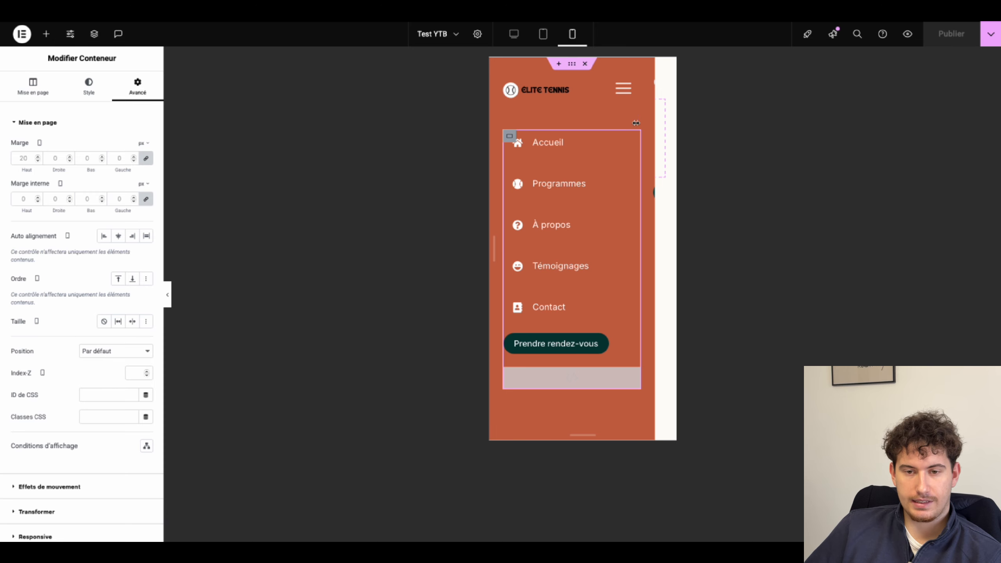
click(628, 95)
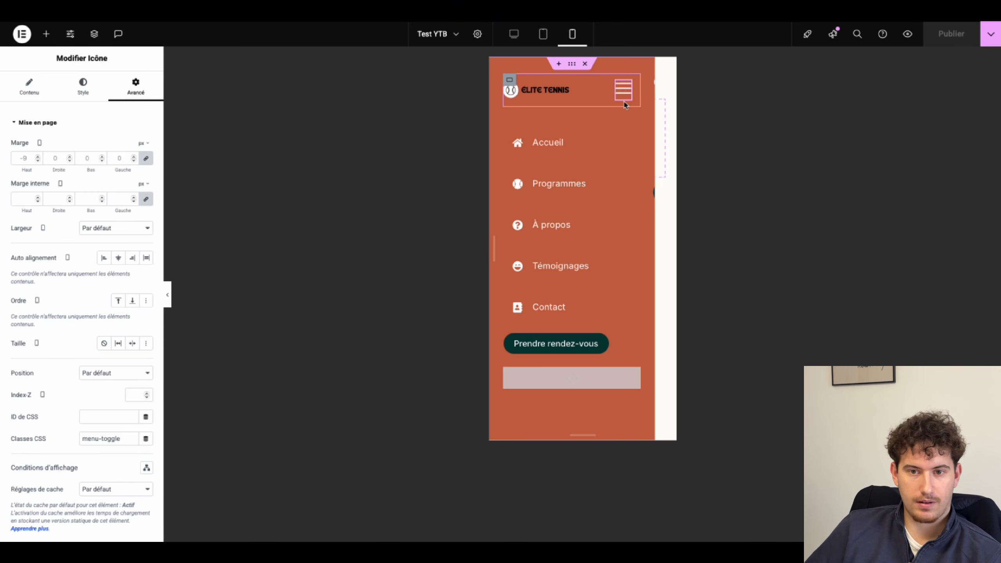
click(521, 42)
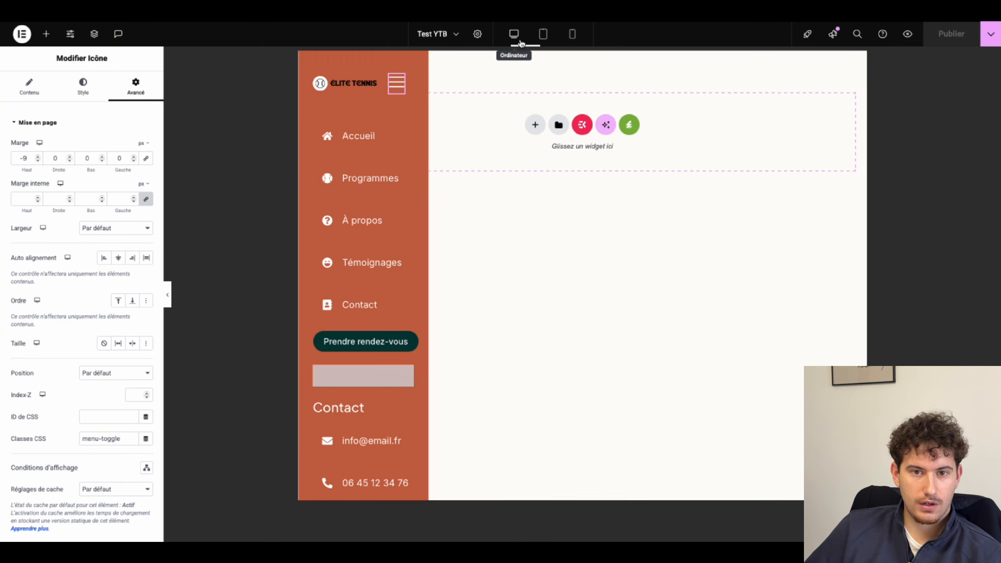
Step: Add a Flexbox container laid out in a row with 10 px gaps
click(535, 120)
click(550, 150)
click(552, 143)
click(104, 307)
click(103, 404)
text(10)
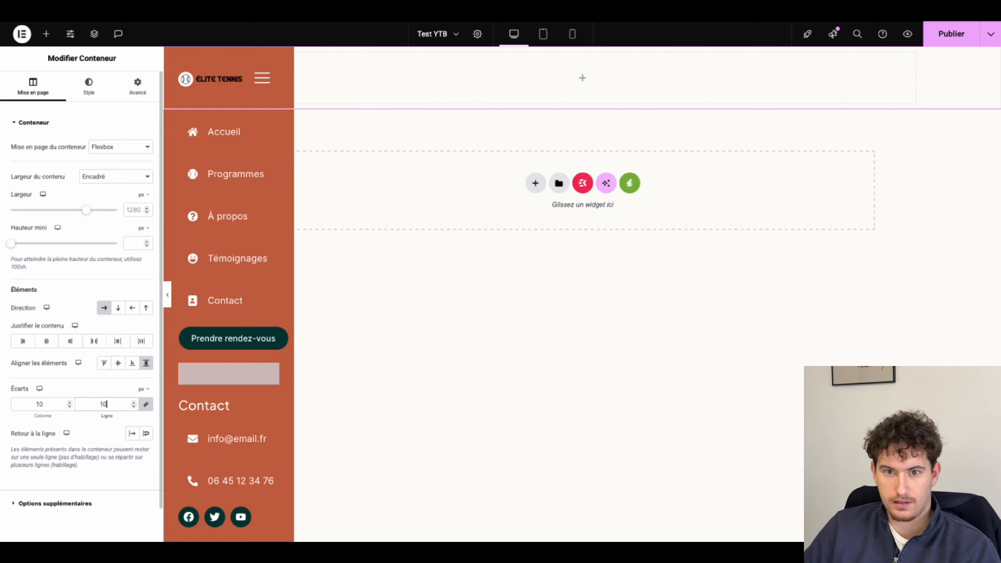
Step: Place a container in the top section and drop an Icon widget into it
click(39, 38)
drag(43, 174, 507, 90)
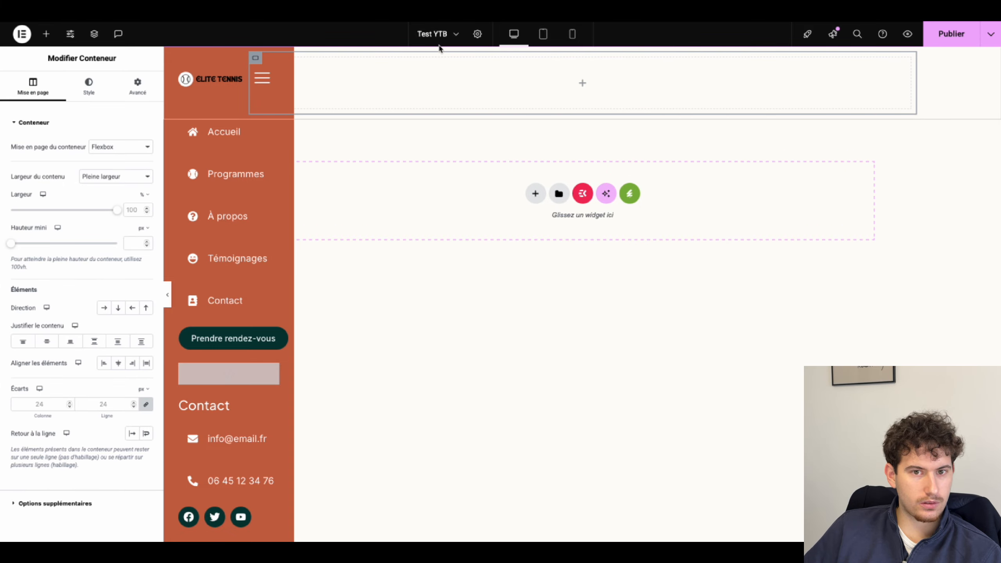
click(46, 34)
text(ico)
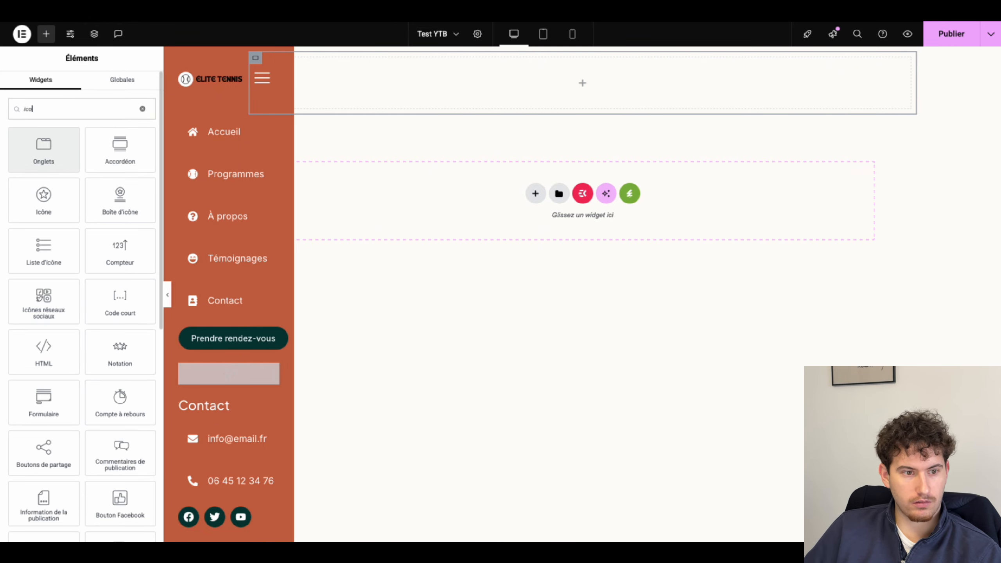
drag(44, 197, 479, 92)
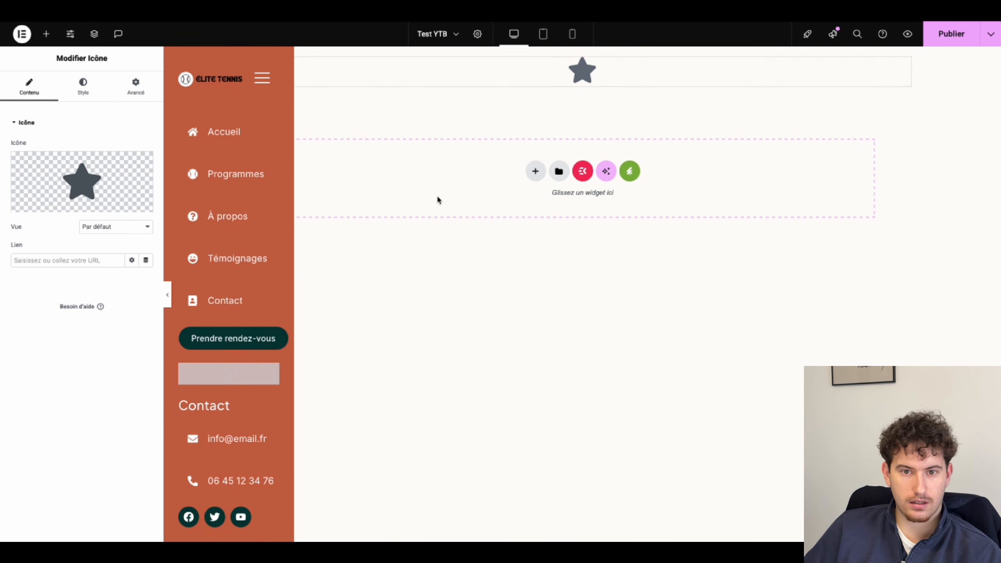
Step: Replace the default star with the Menu 11 hamburger icon from the icon library
click(82, 182)
click(507, 123)
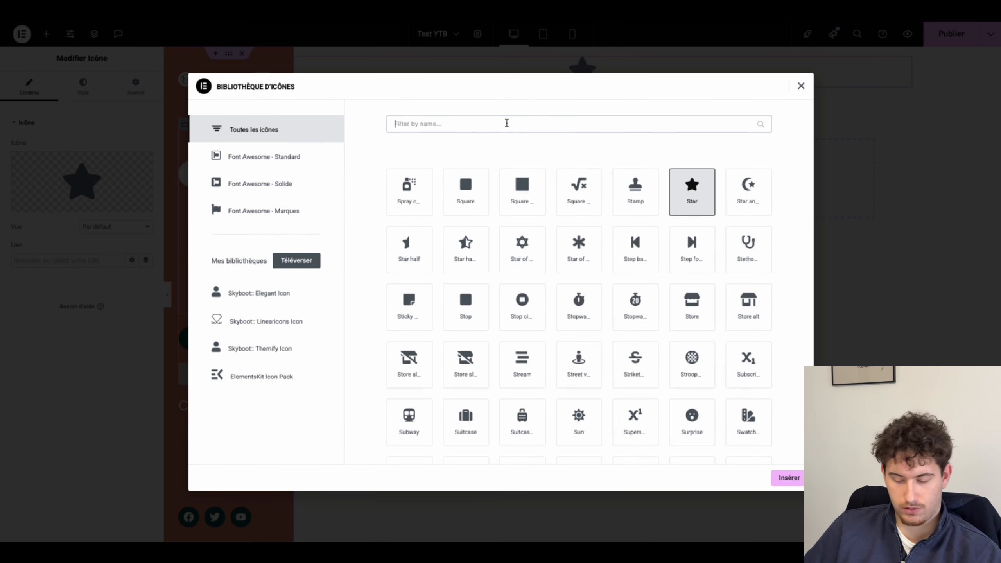
text(menu)
click(524, 303)
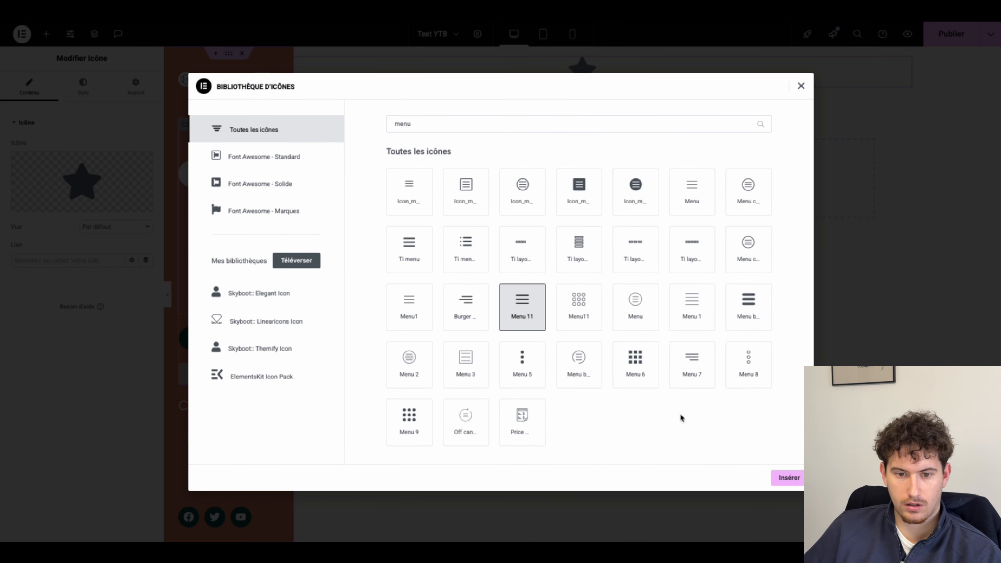
click(788, 478)
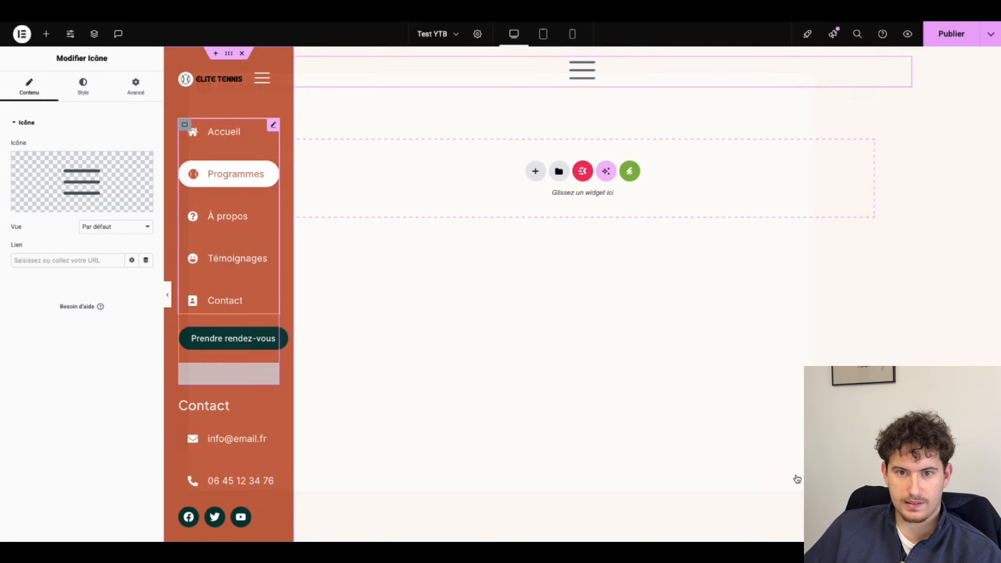
Step: Make the hamburger icon white
click(83, 86)
click(146, 192)
drag(120, 252, 76, 222)
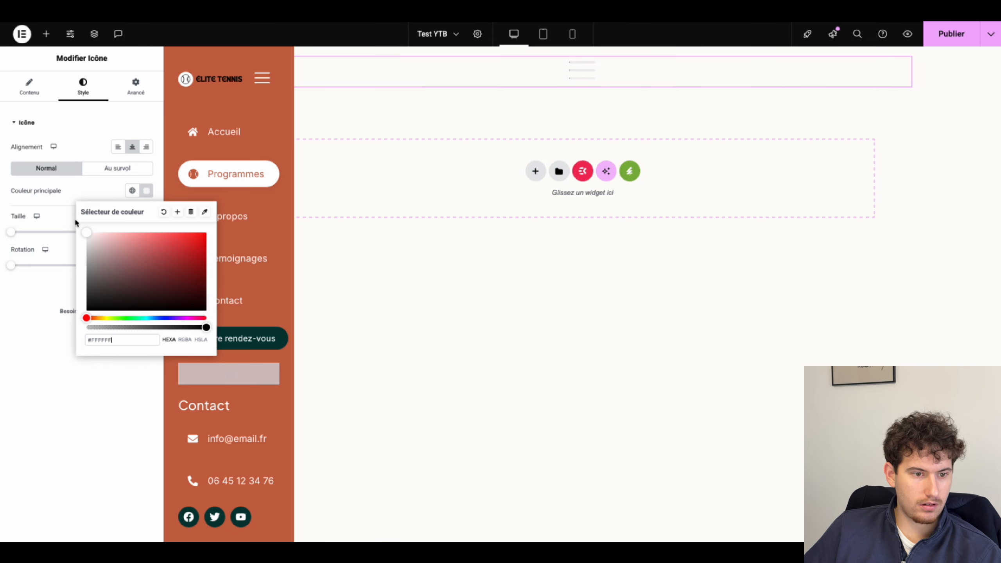
click(75, 189)
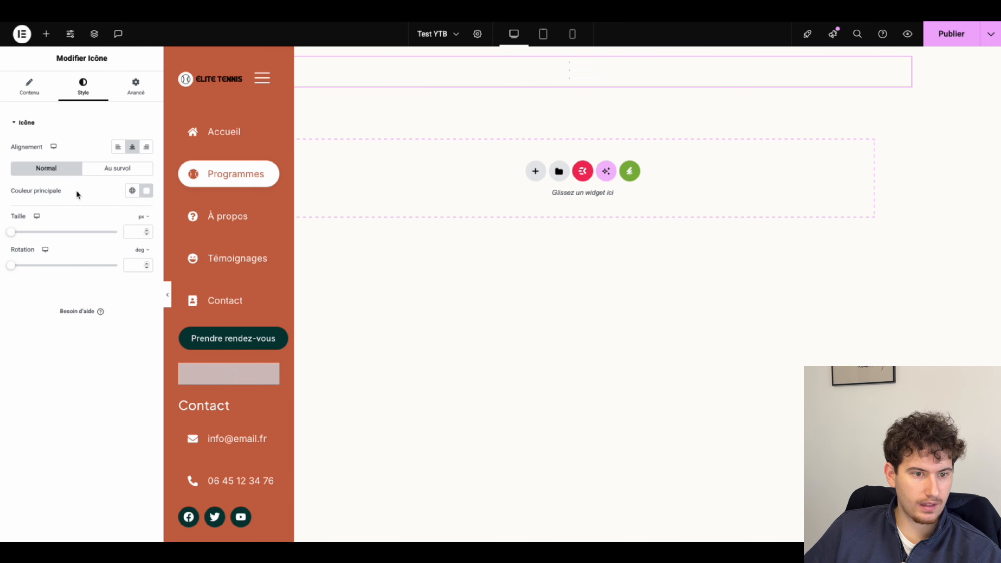
Step: Set the icon element's border radius to 100 to round it
click(132, 93)
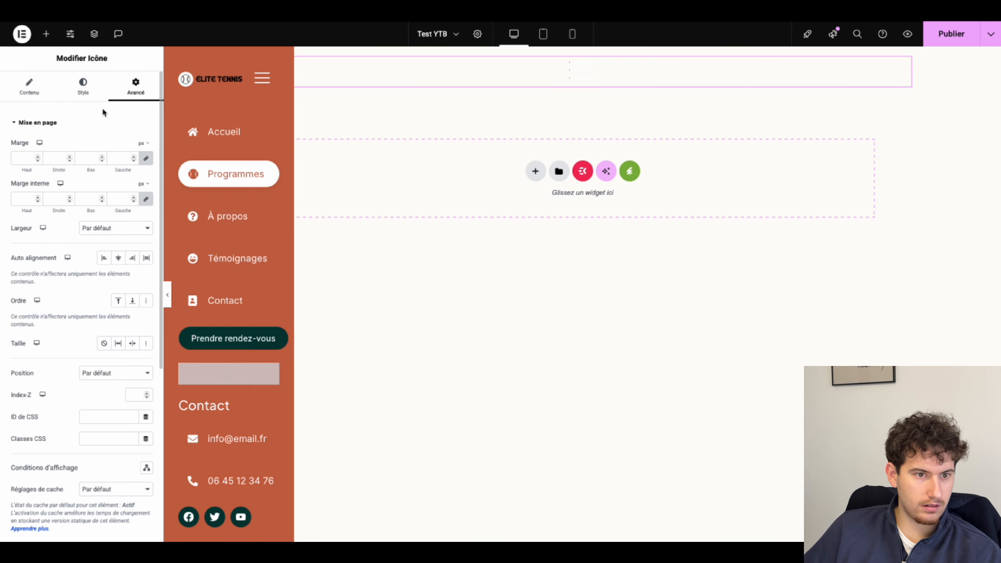
scroll(52, 414, down, 6)
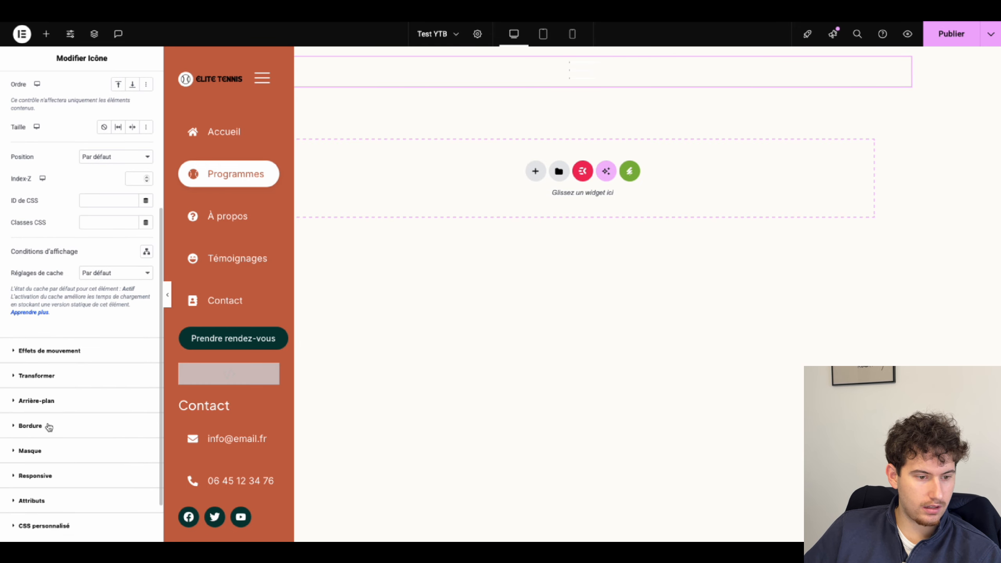
click(49, 427)
text(100)
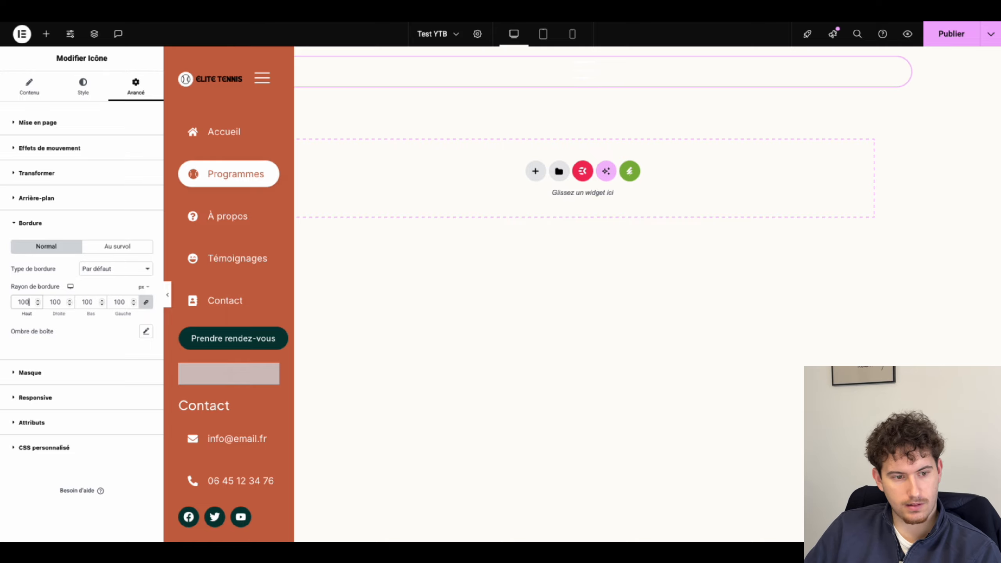
Step: Give the icon element a classic background in the Accent global colour
click(40, 199)
click(132, 244)
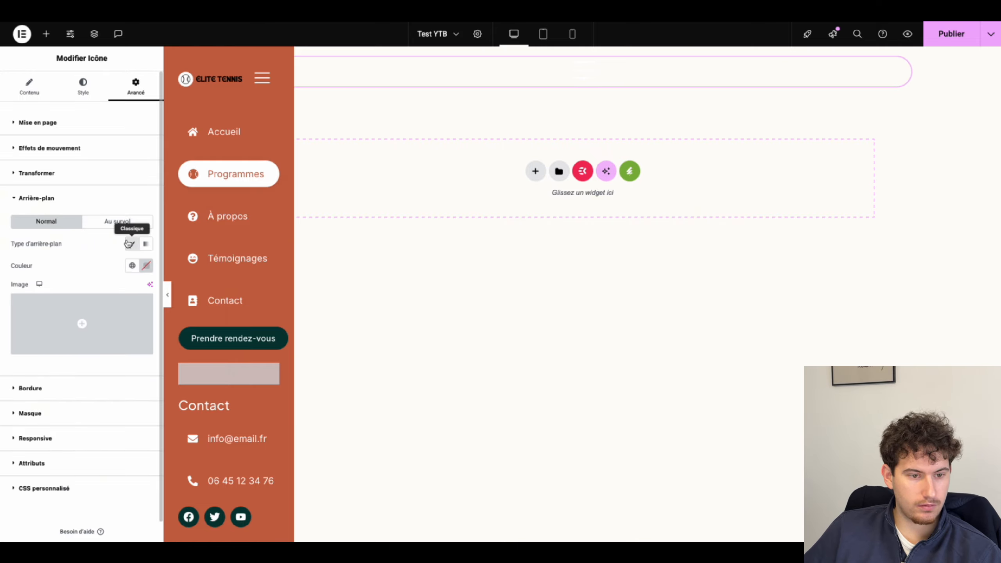
click(133, 266)
click(63, 380)
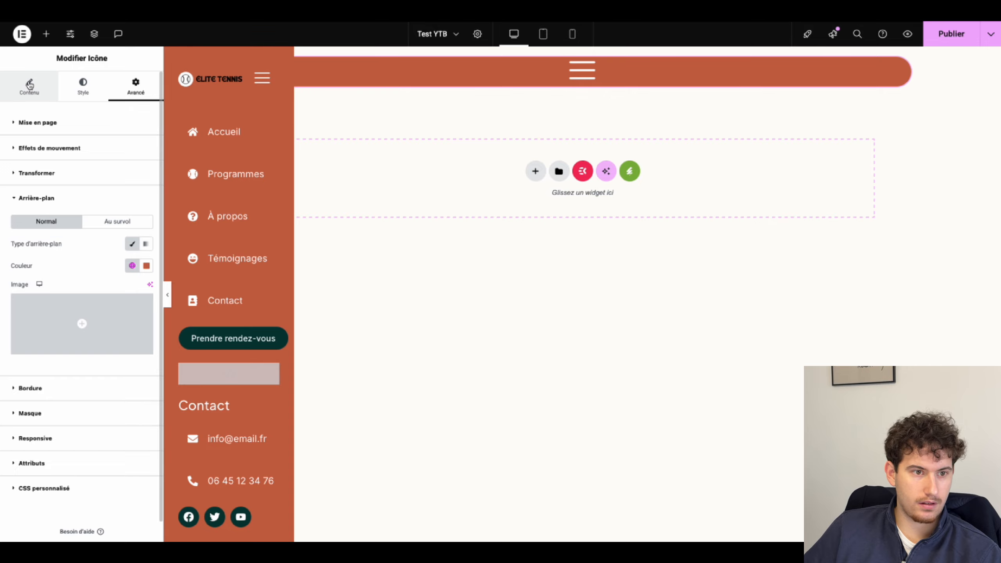
click(30, 84)
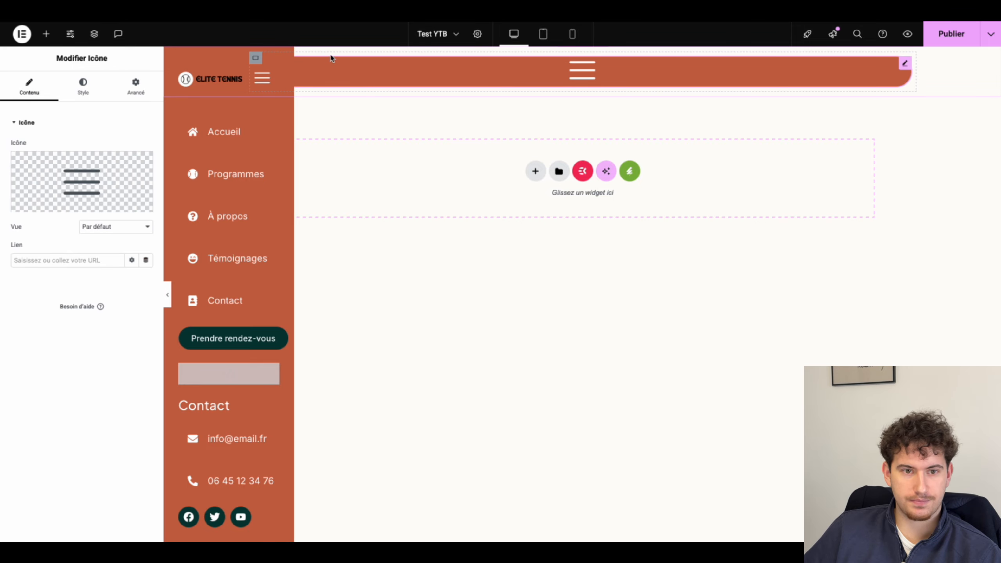
click(94, 34)
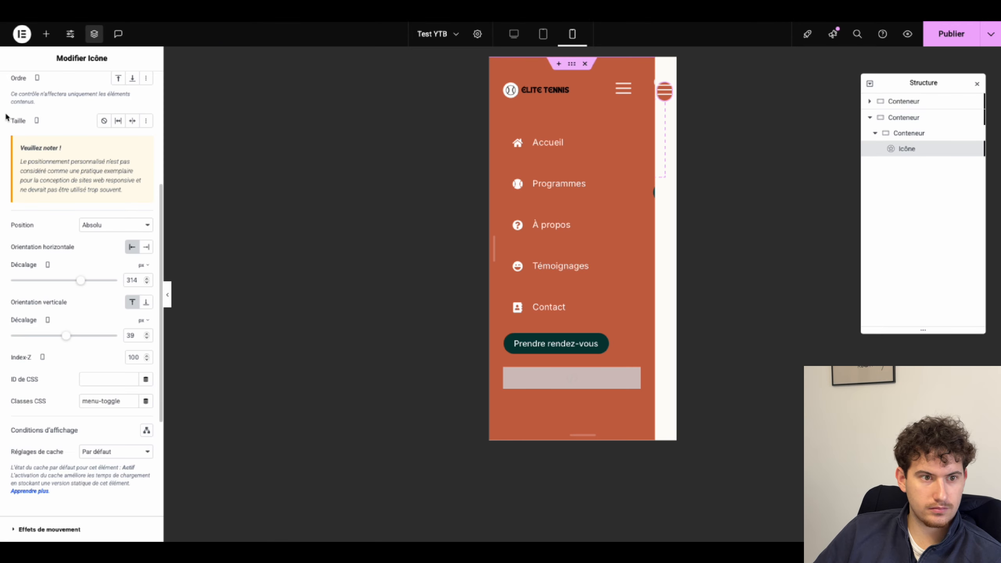
Step: Clear the hamburger icon element's orange background colour
scroll(6, 117, up, 5)
scroll(29, 142, down, 10)
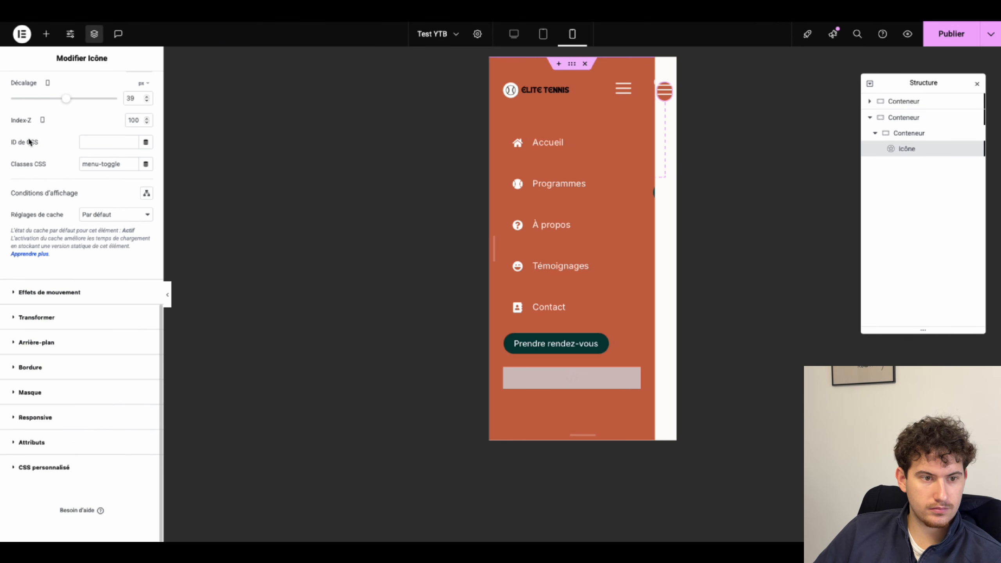
click(29, 368)
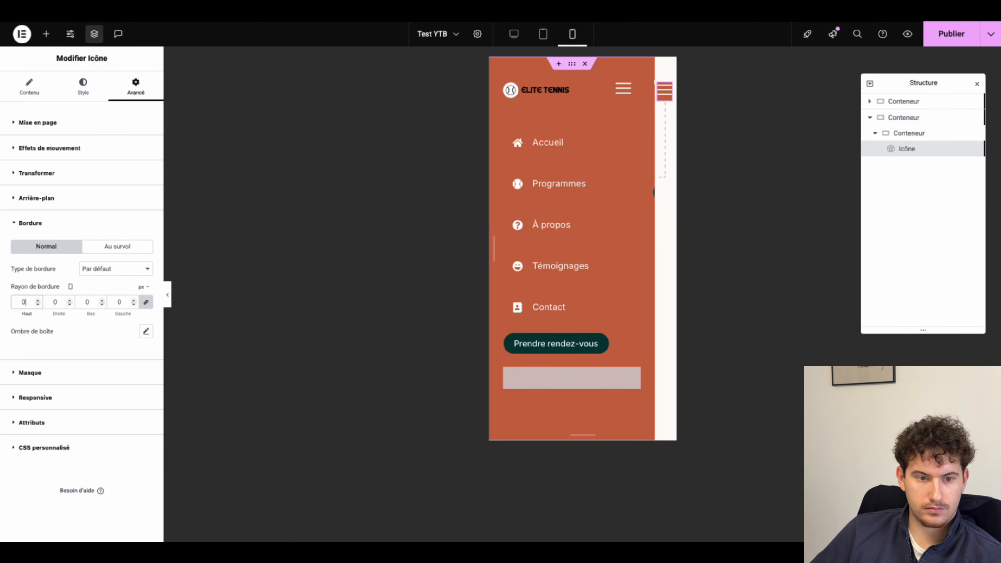
click(37, 198)
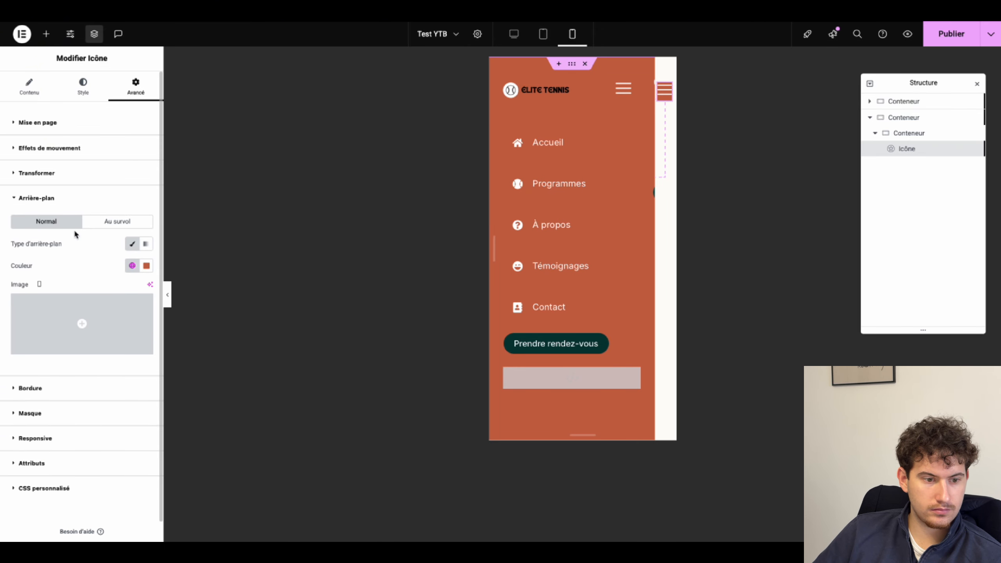
click(147, 265)
click(166, 286)
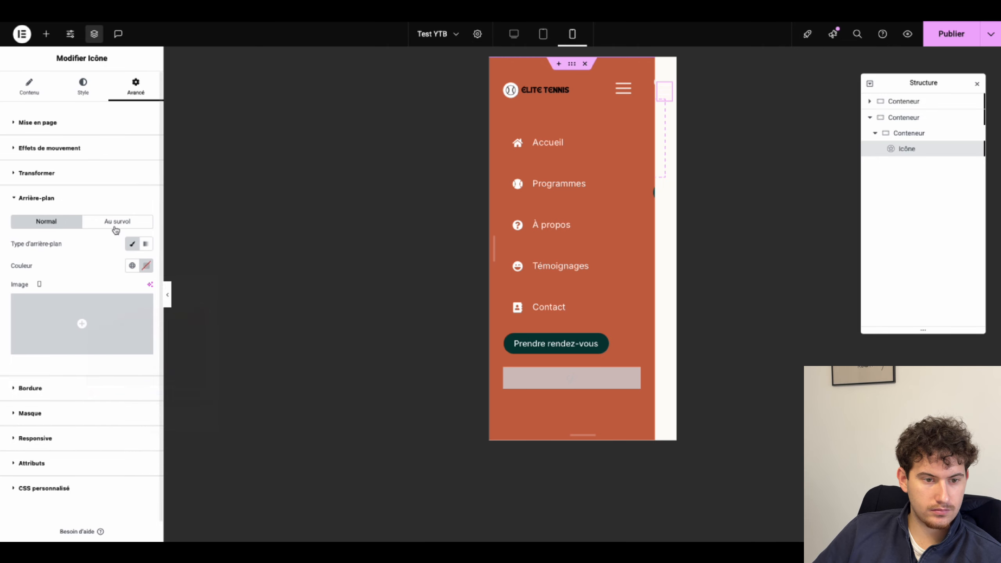
Step: Set the icon's view to Rempli with a Cercle shape
click(29, 86)
click(90, 227)
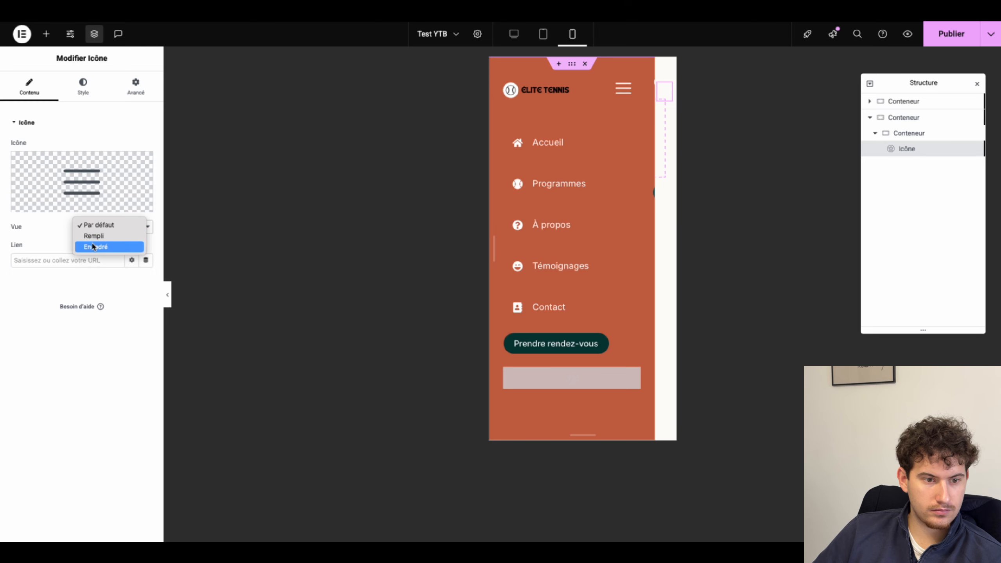
click(94, 235)
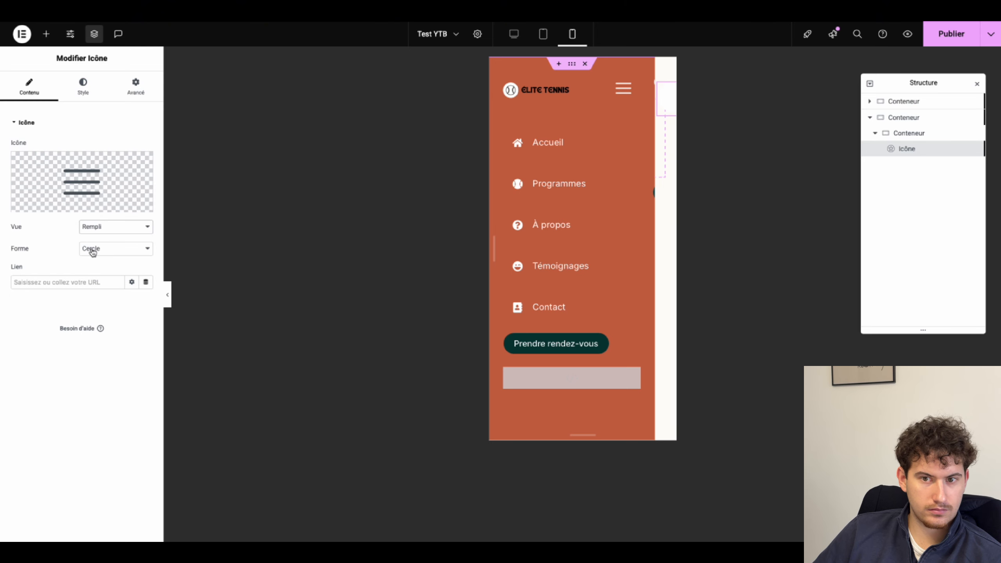
click(93, 252)
click(81, 252)
Step: Set both the icon's primary and secondary colours to the Accent global colour
click(84, 97)
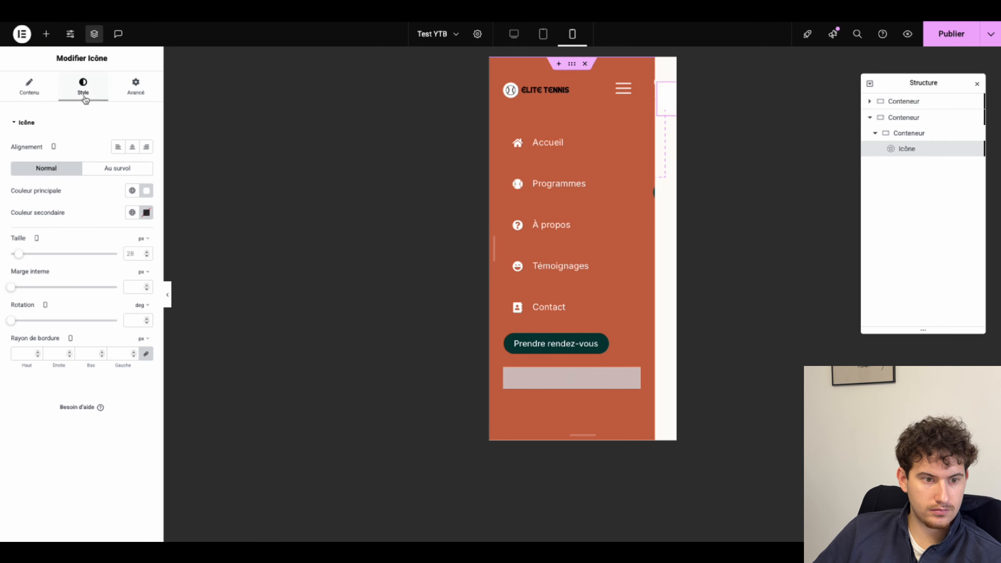
click(132, 213)
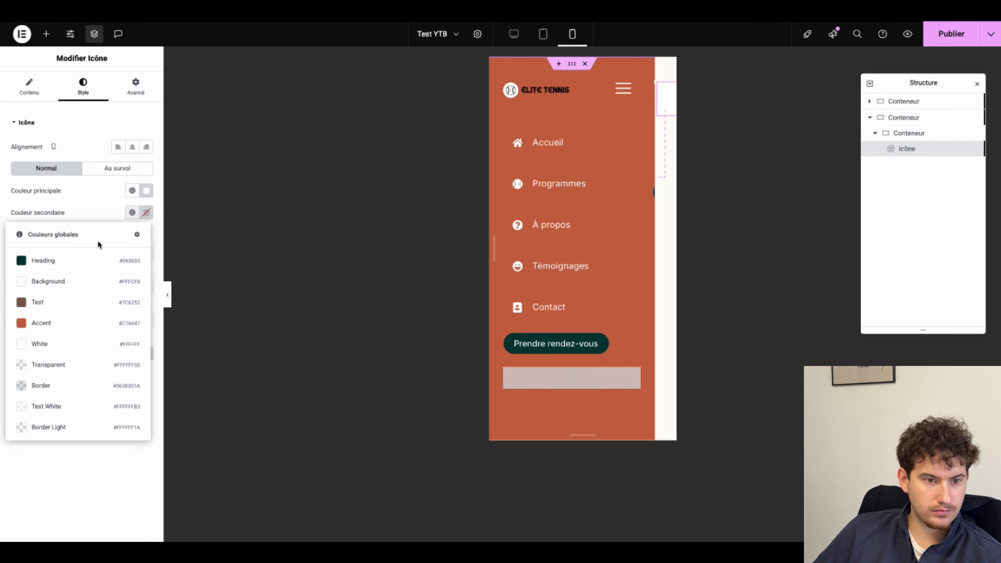
click(44, 321)
click(132, 191)
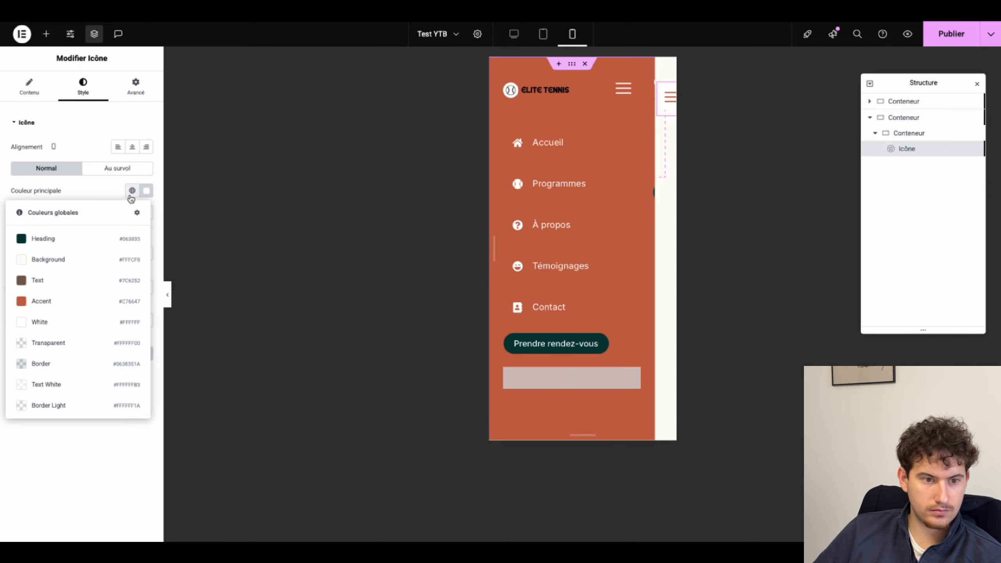
click(43, 299)
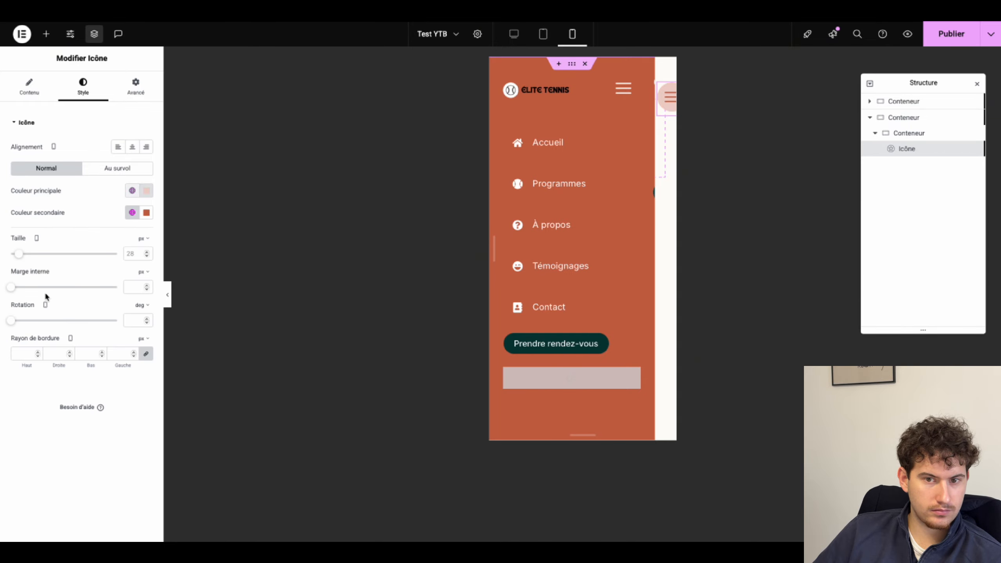
click(133, 213)
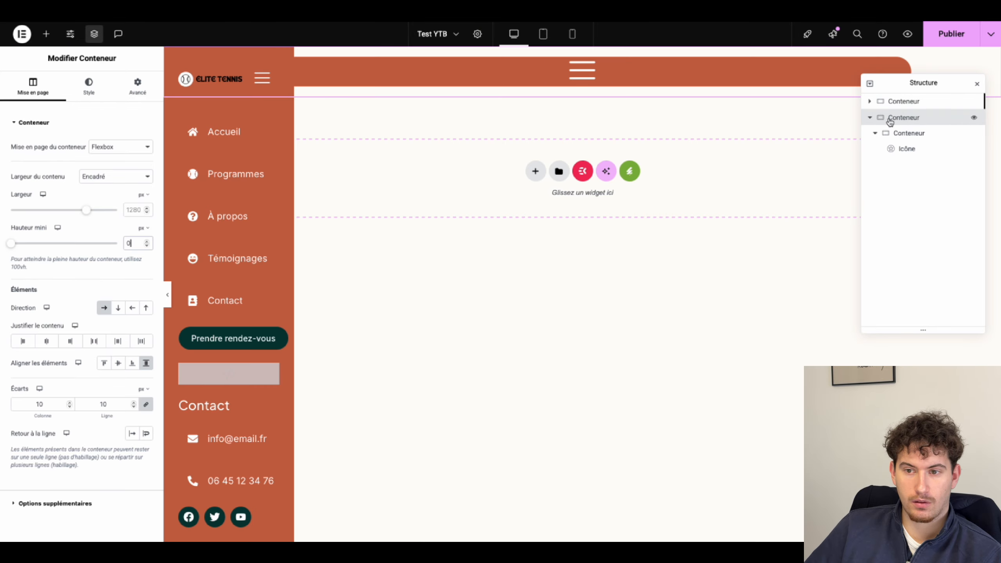
Step: Add custom CSS 'selector{ height: 0; }' to the header container, then select the hamburger icon
click(898, 119)
click(138, 85)
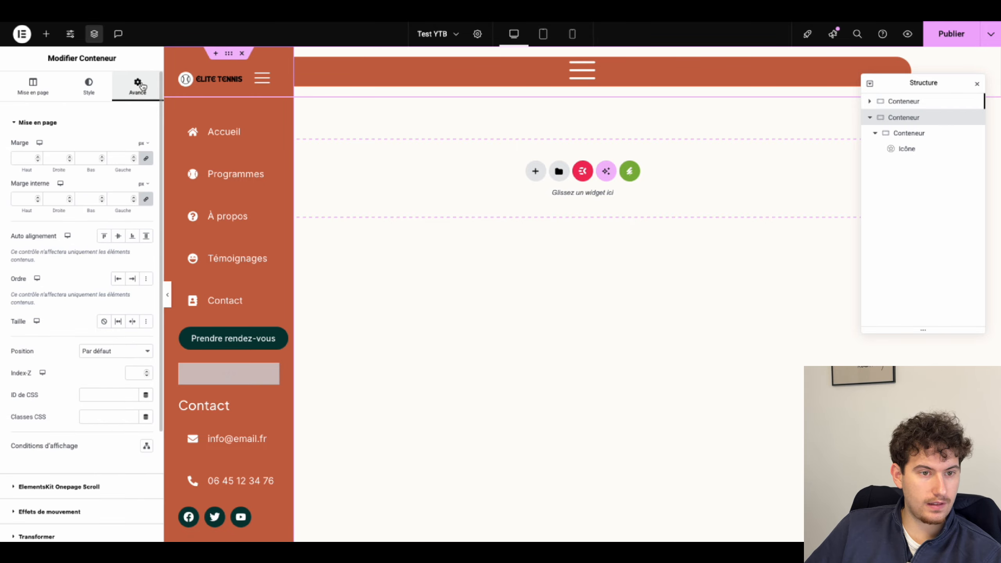
scroll(25, 406, down, 4)
click(14, 468)
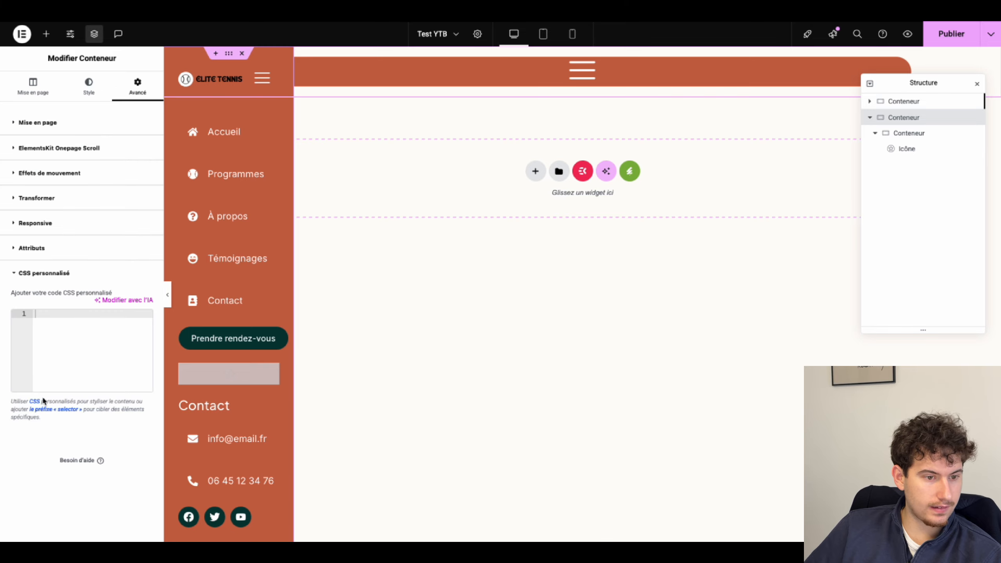
text(selector{     height: 0; })
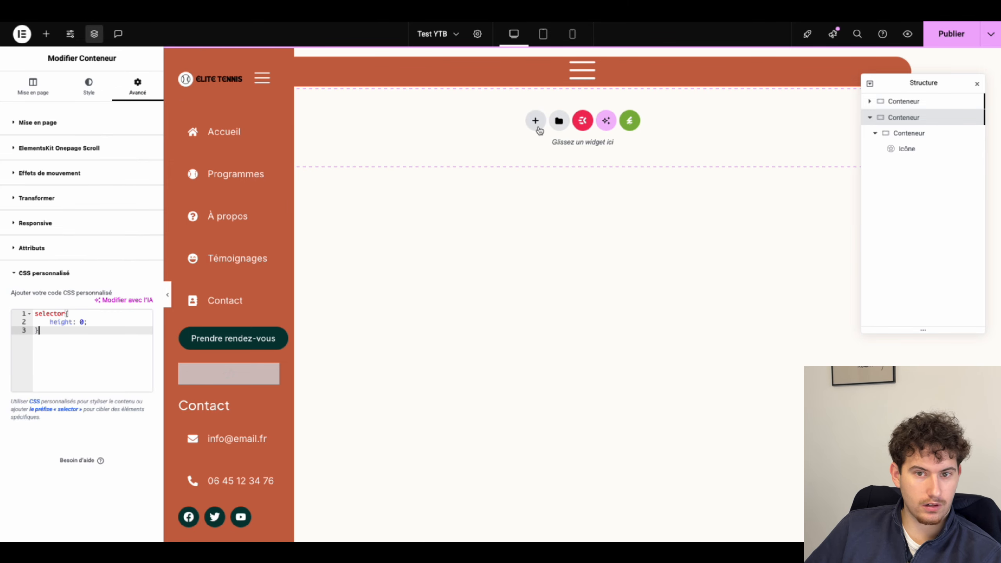
click(908, 136)
click(906, 148)
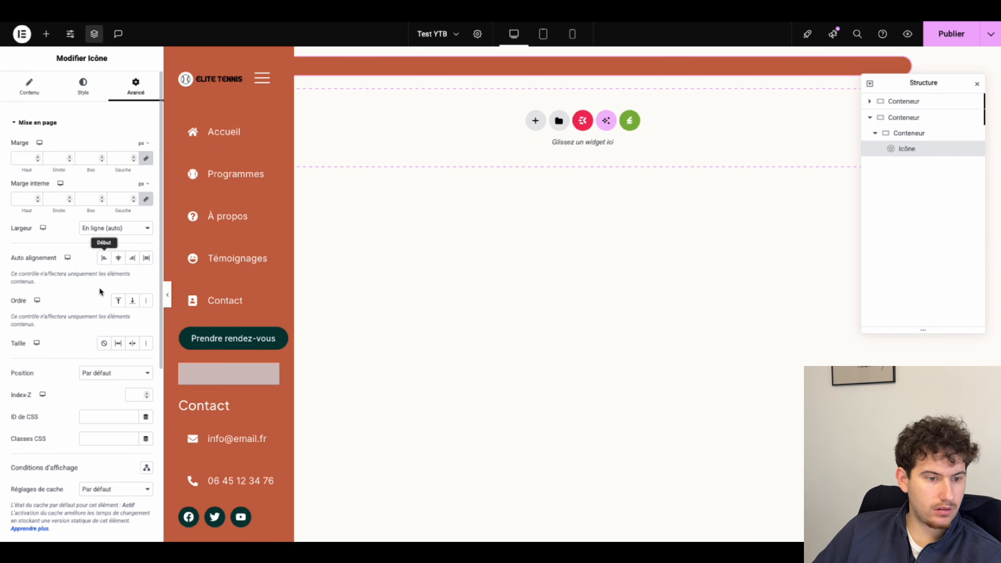
Step: Set the hamburger icon's position to Absolu and switch to the mobile preview
scroll(90, 313, down, 3)
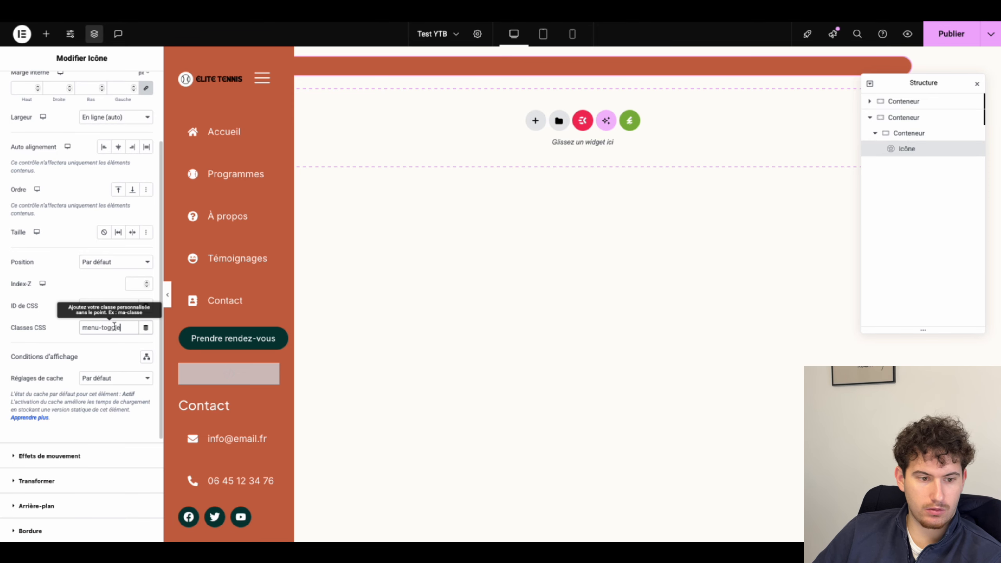
click(88, 261)
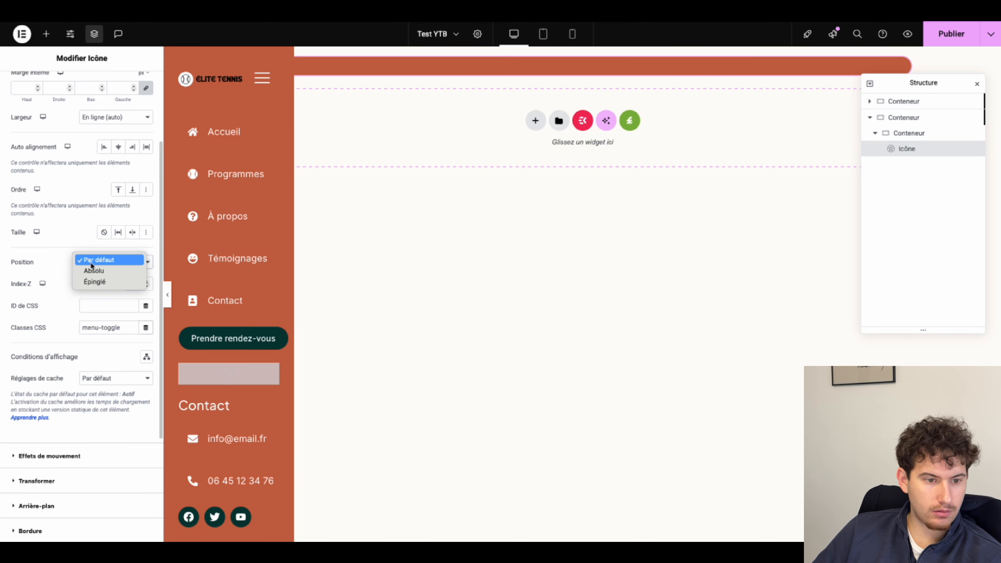
click(94, 271)
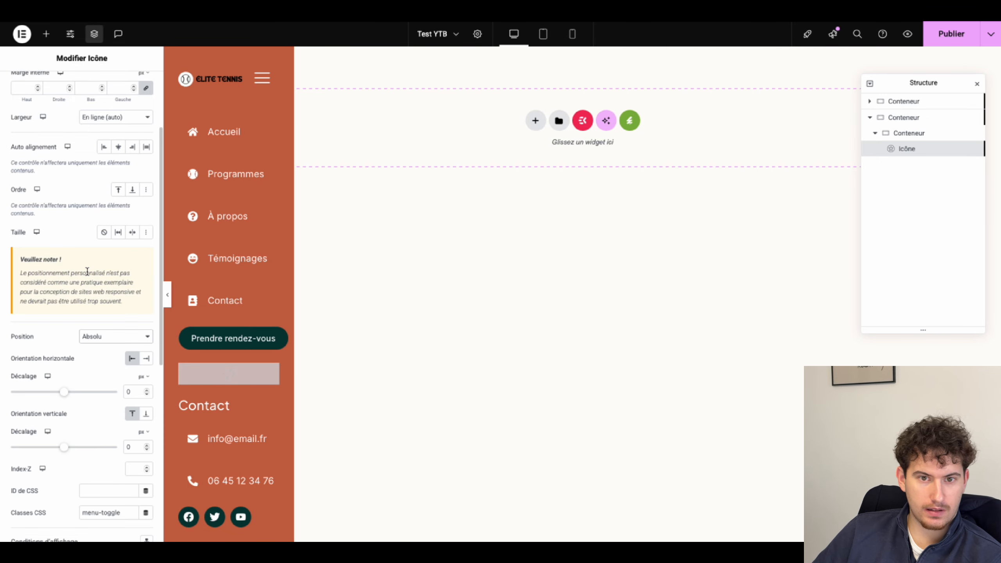
click(575, 36)
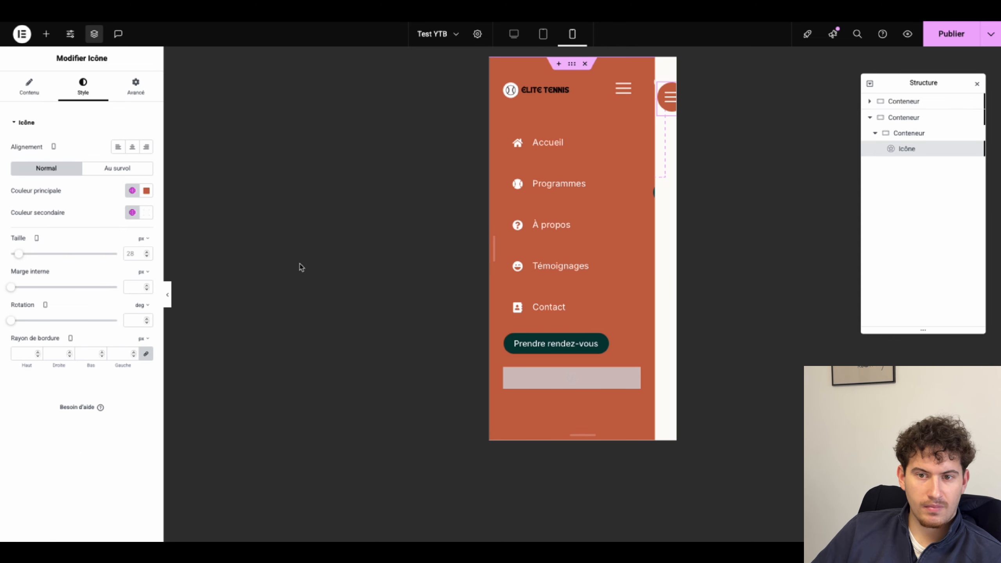
Step: Place the toggle icon at 287 px horizontal and 29 px vertical offsets with z-index 9999
click(127, 98)
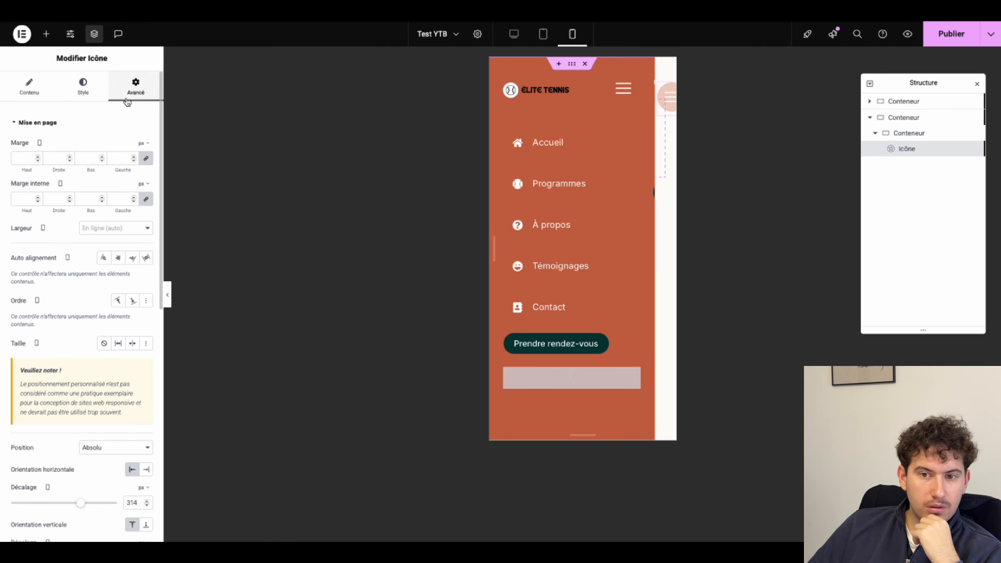
scroll(94, 303, down, 3)
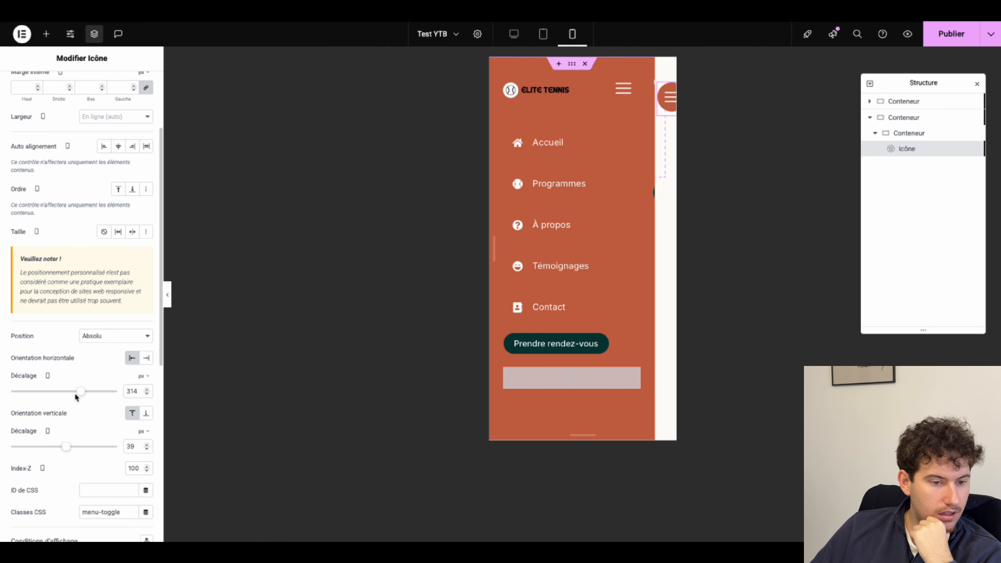
drag(80, 395, 81, 396)
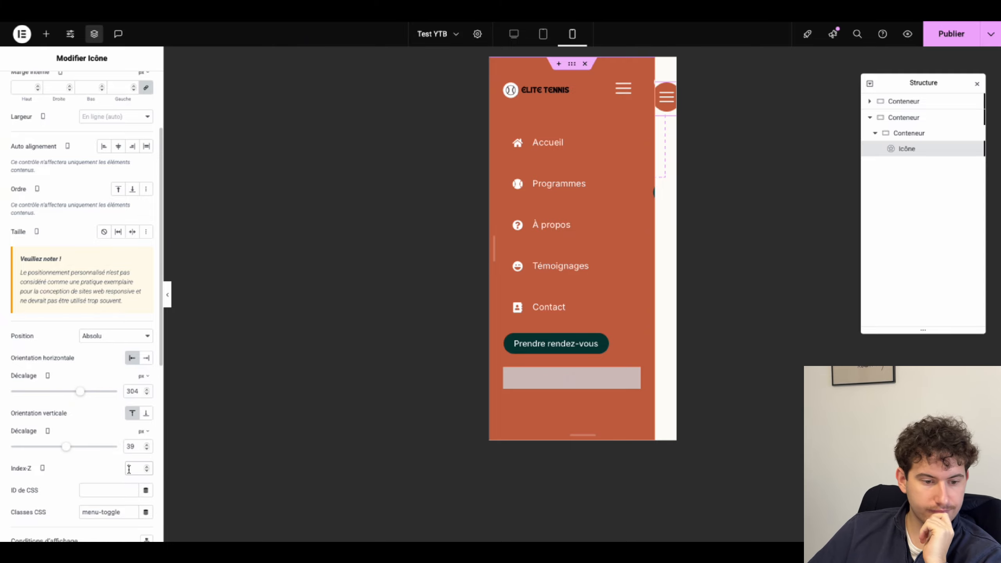
scroll(76, 491, down, 2)
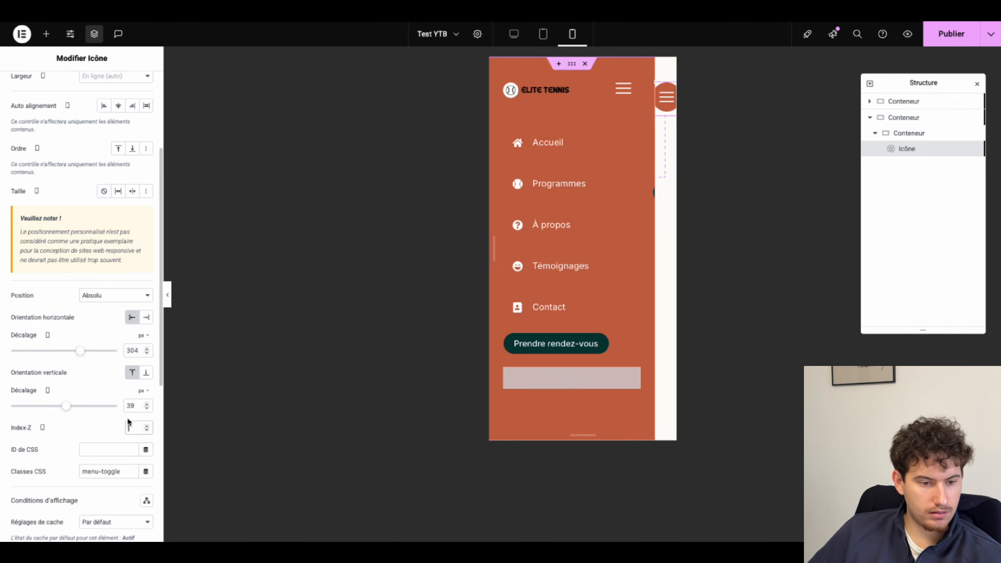
text(9999)
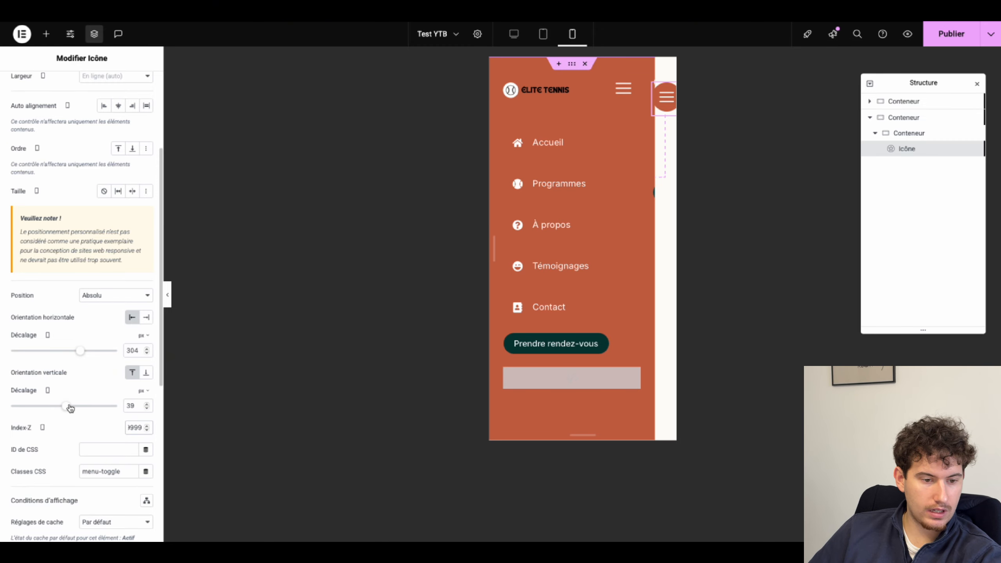
drag(68, 409, 67, 408)
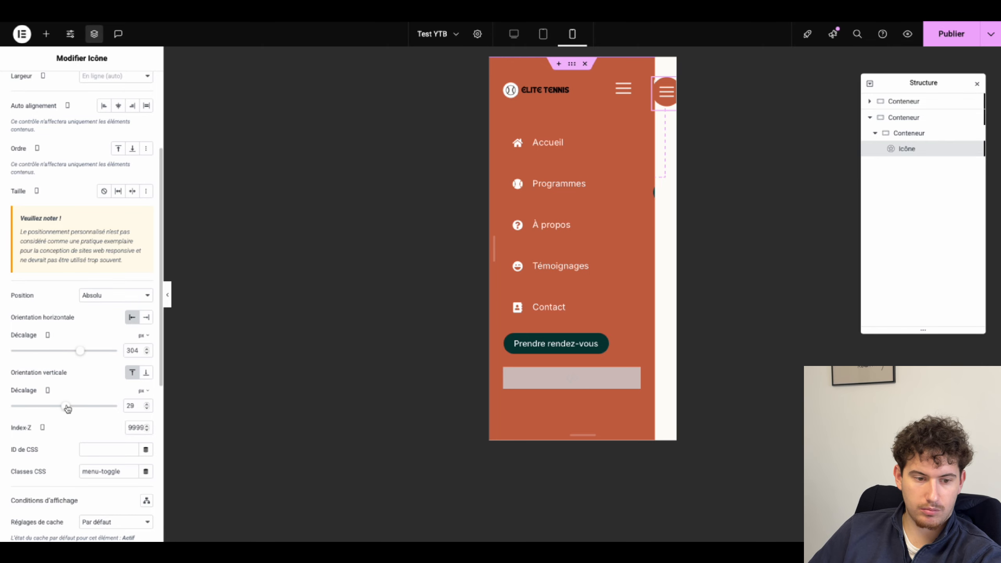
click(77, 351)
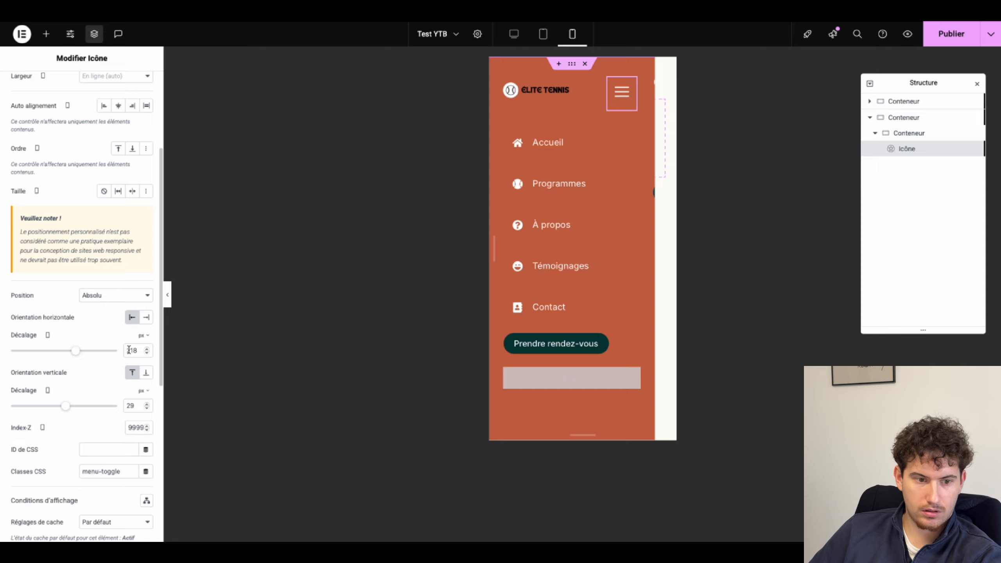
mouse_move(75, 351)
mouse_down()
mouse_move(84, 350)
mouse_move(63, 350)
mouse_move(90, 353)
mouse_move(81, 353)
mouse_up()
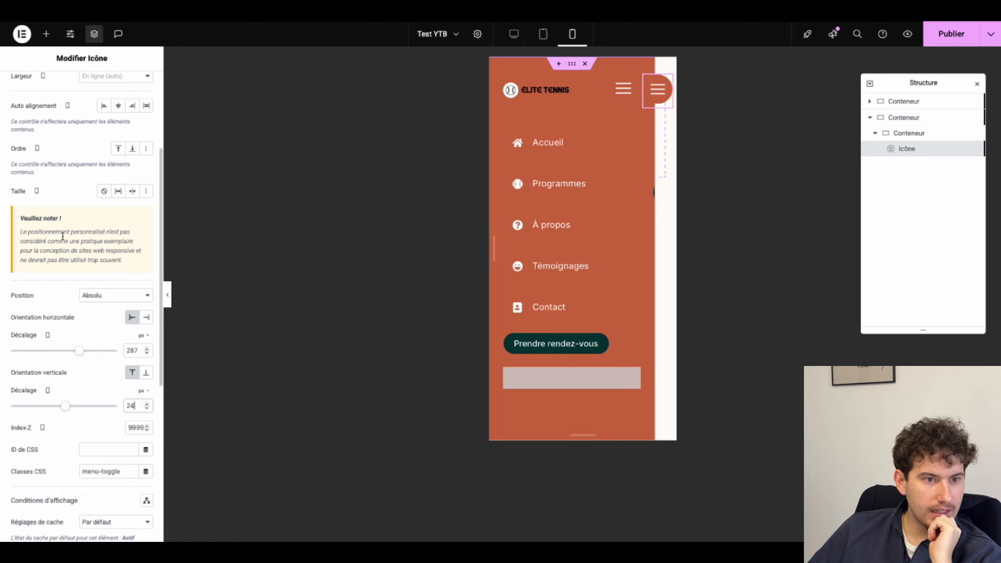
scroll(63, 236, up, 4)
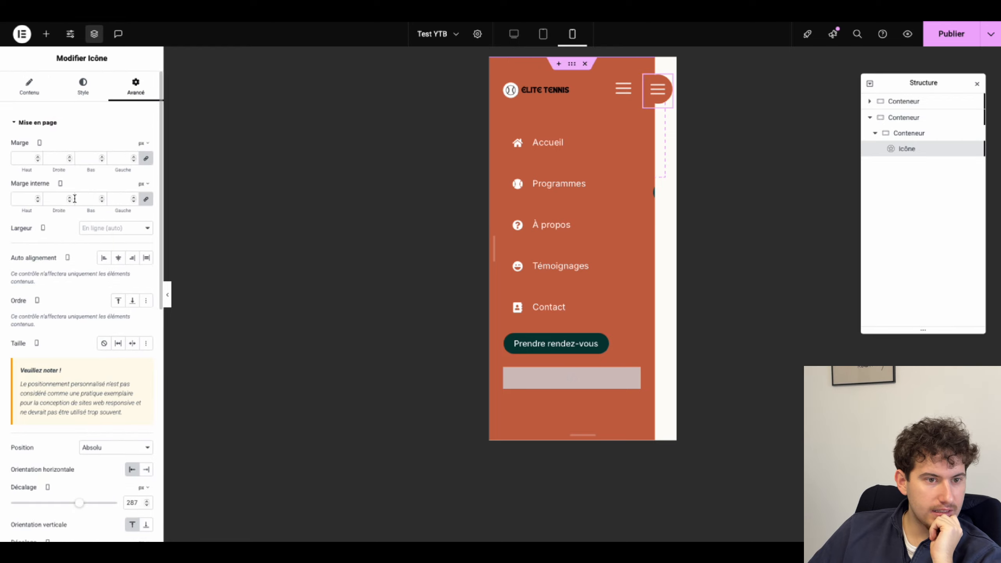
scroll(74, 199, down, 11)
Step: Hide the round toggle icon on desktop and tablet
click(46, 417)
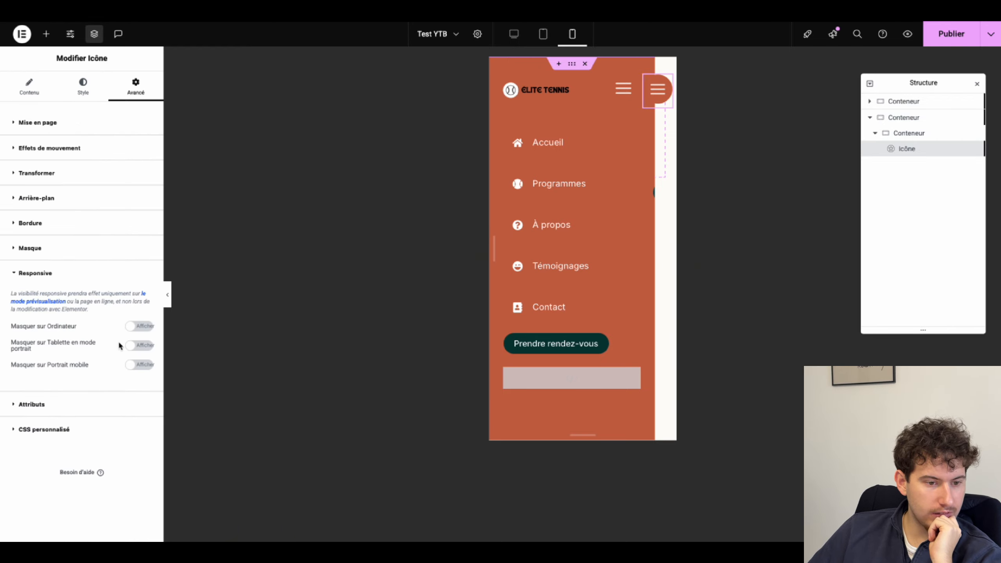
click(133, 345)
click(139, 326)
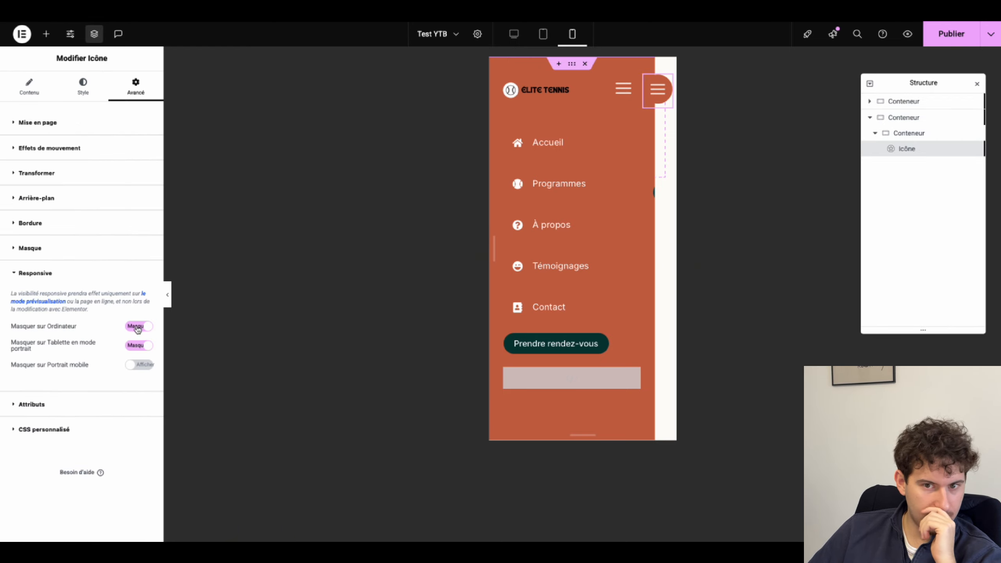
Step: Hide the sidebar's hamburger icon on mobile and publish the header
click(623, 87)
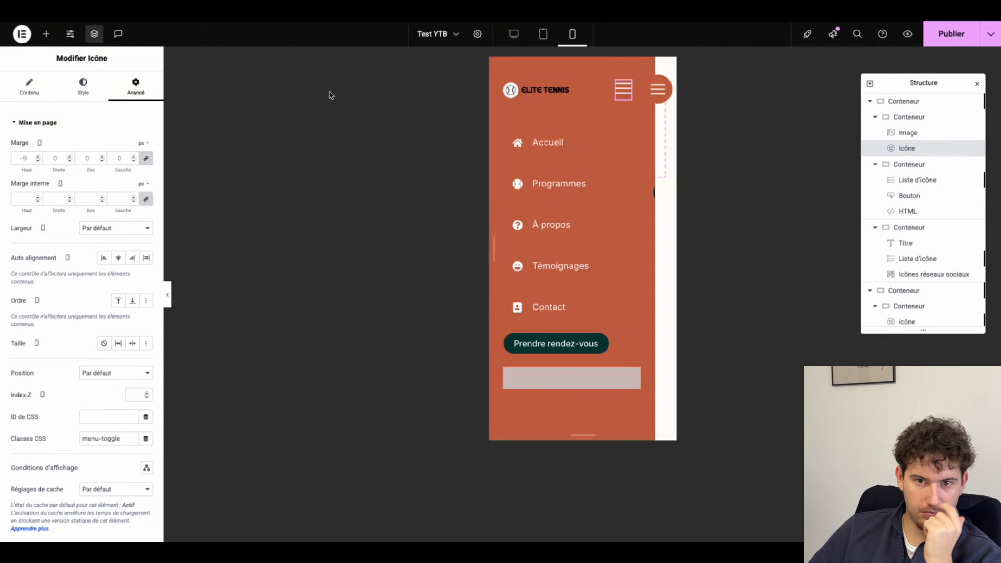
scroll(49, 441, down, 6)
click(50, 421)
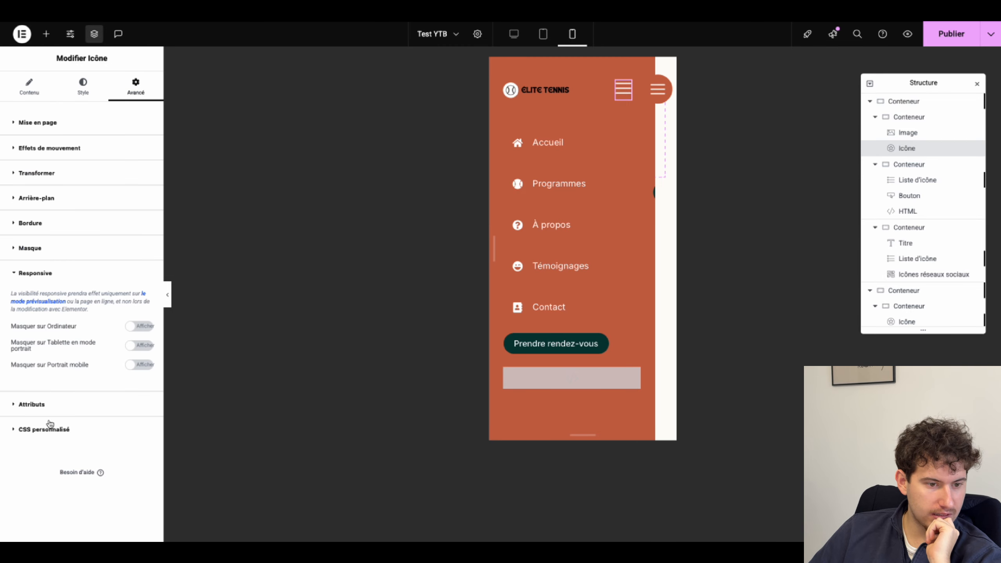
click(134, 365)
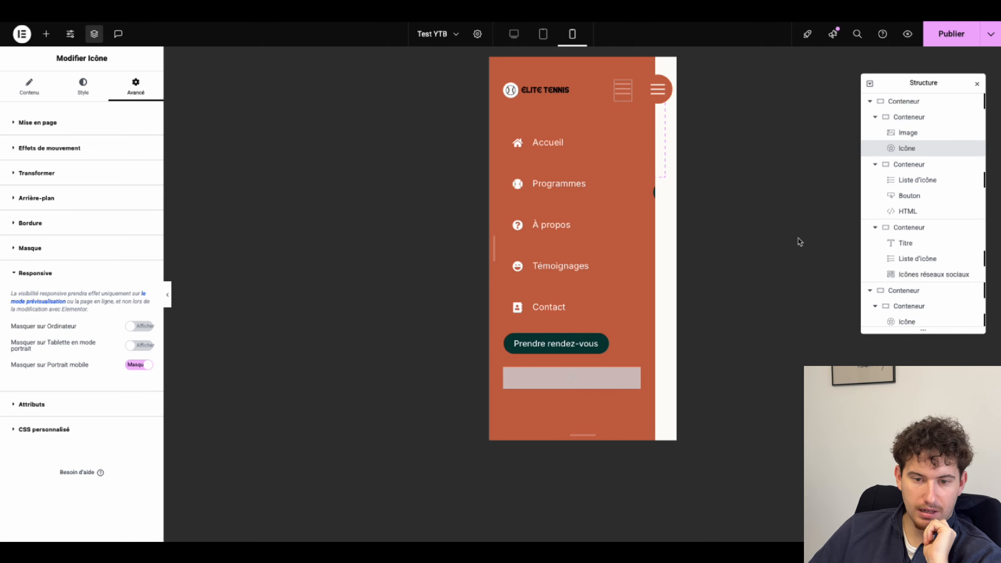
click(962, 41)
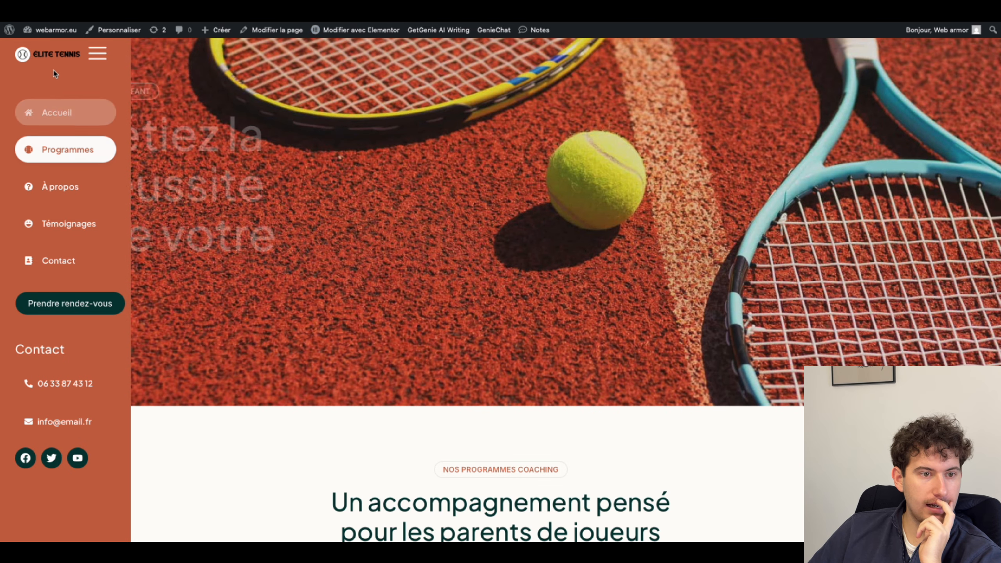
Step: Collapse the live site's sidebar with the hamburger, then expand it back to the full menu
click(98, 56)
click(14, 54)
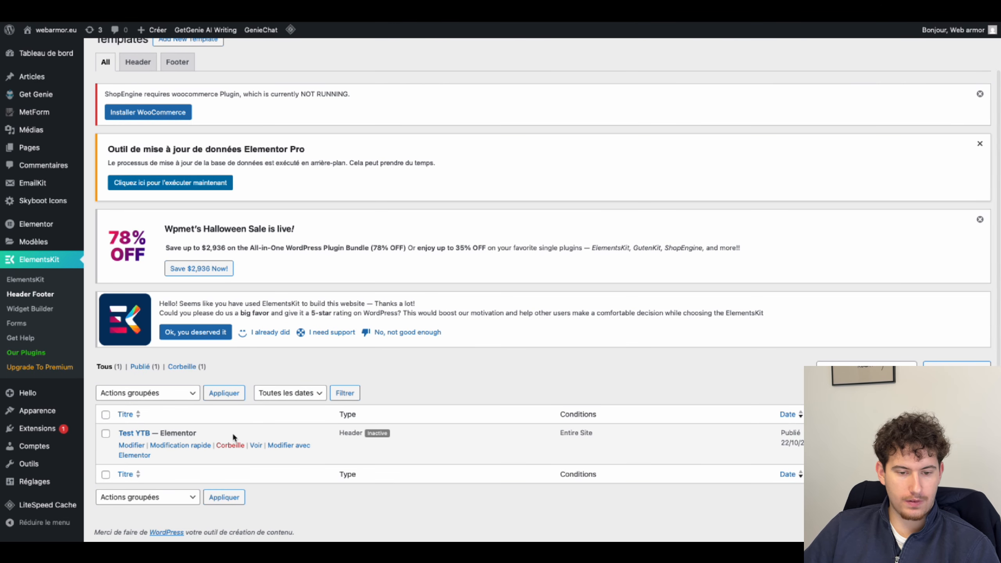
Step: Switch the Test YTB header template to active in its settings and save the change
click(134, 445)
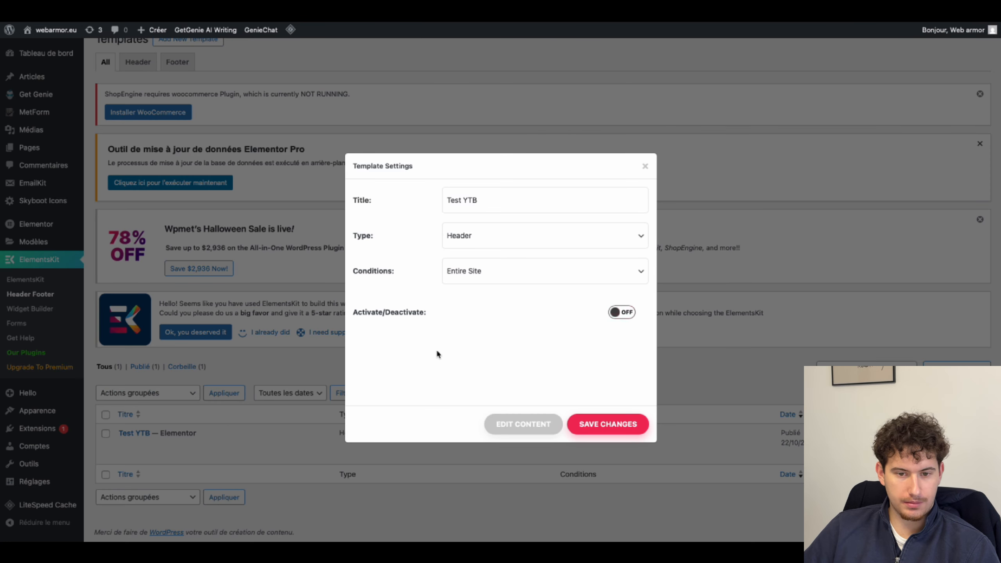
click(611, 314)
click(596, 424)
click(645, 166)
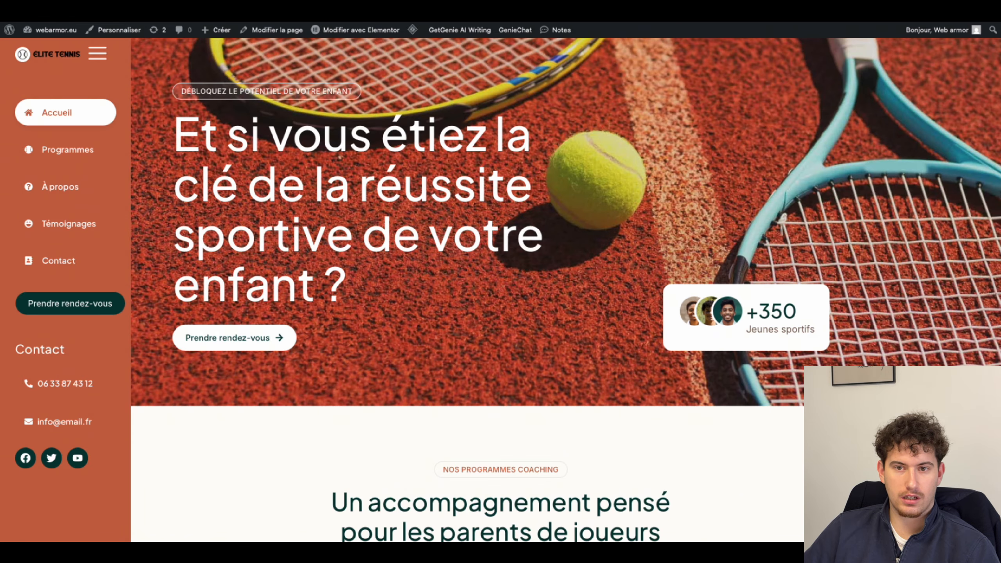
click(24, 154)
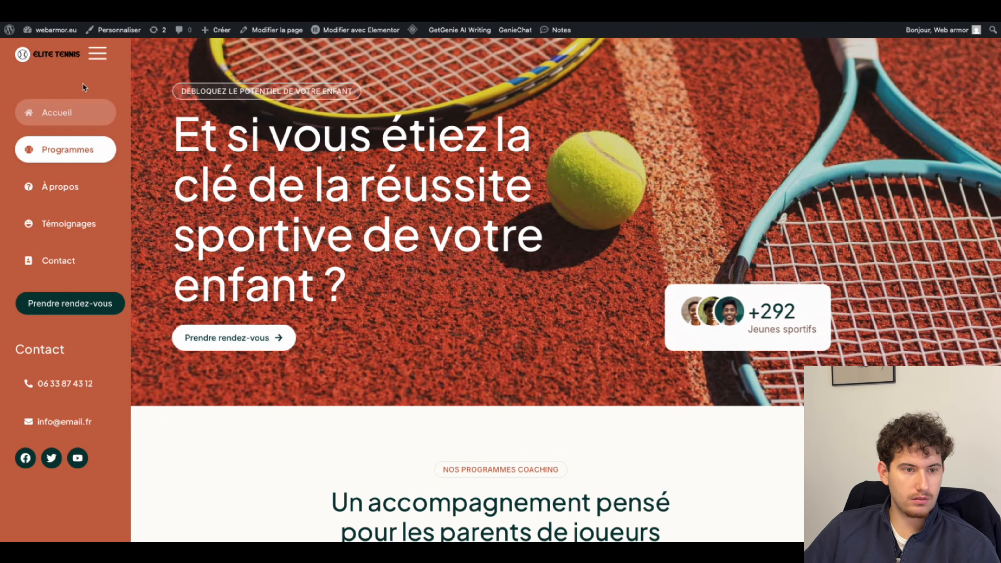
click(99, 56)
click(17, 58)
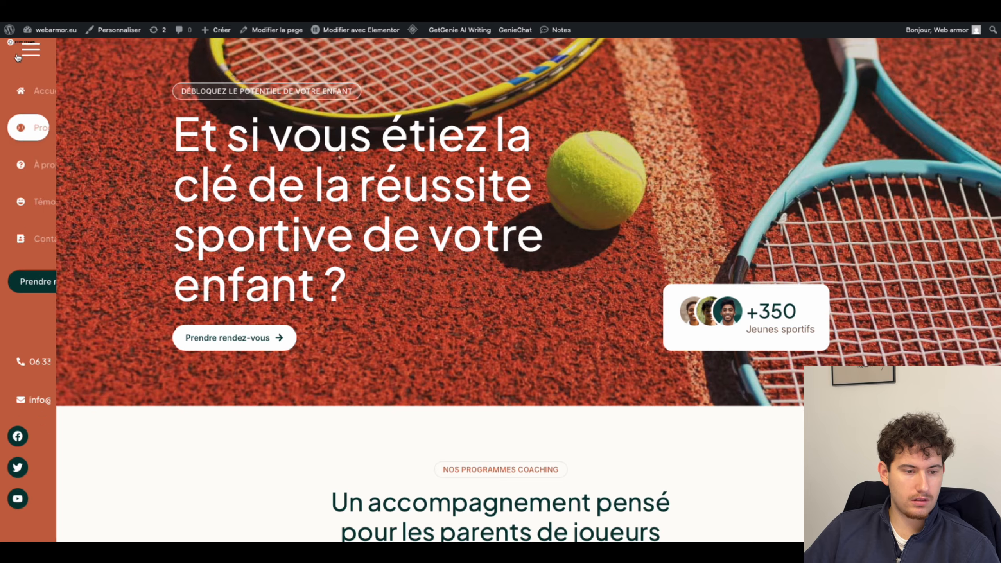
click(59, 225)
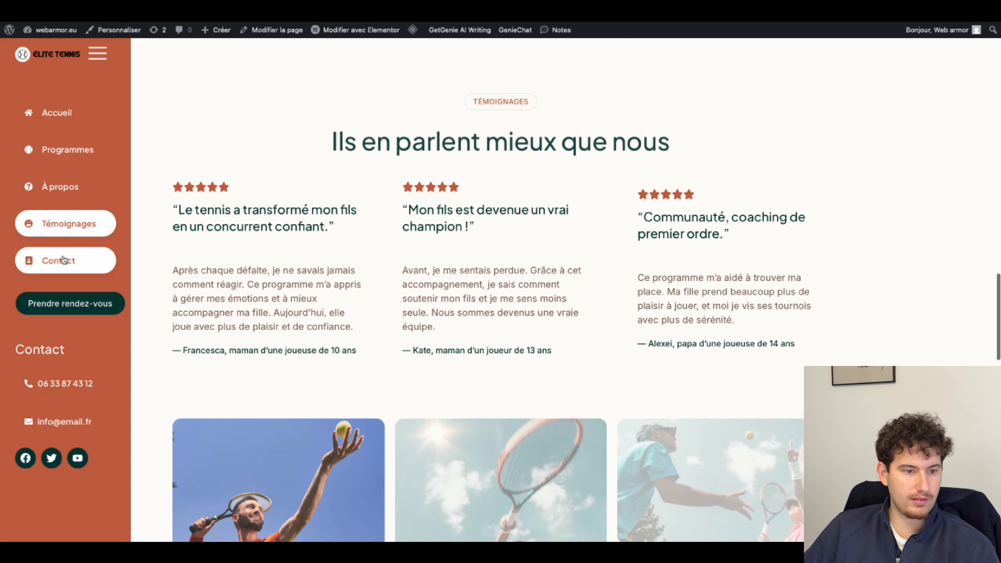
click(50, 262)
click(57, 189)
click(59, 150)
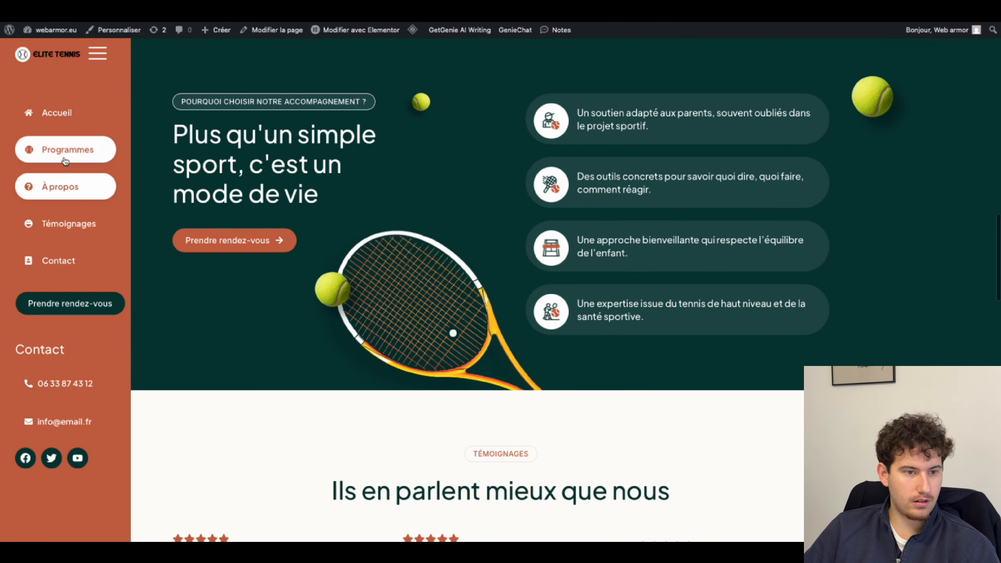
click(57, 113)
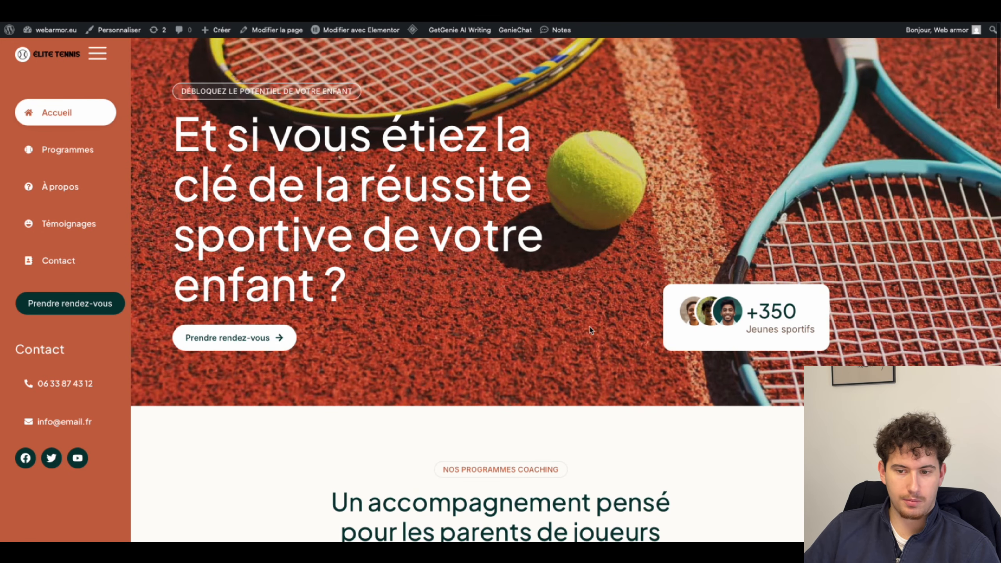
right_click(538, 295)
click(568, 351)
drag(500, 185, 835, 185)
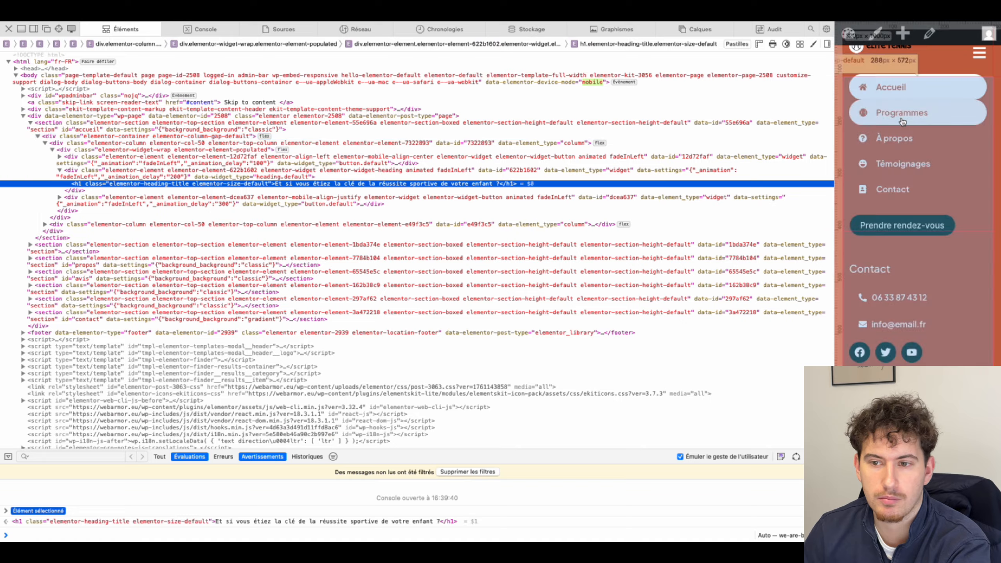
Step: In the responsive mobile view, close the navigation menu and scroll the page to check the layout
scroll(973, 87, up, 2)
click(979, 59)
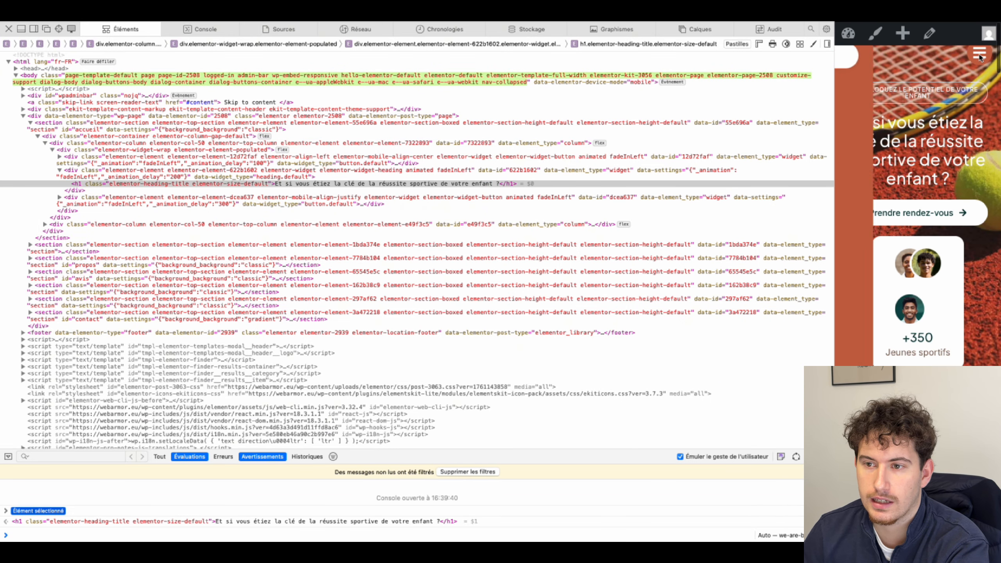
scroll(887, 160, down, 5)
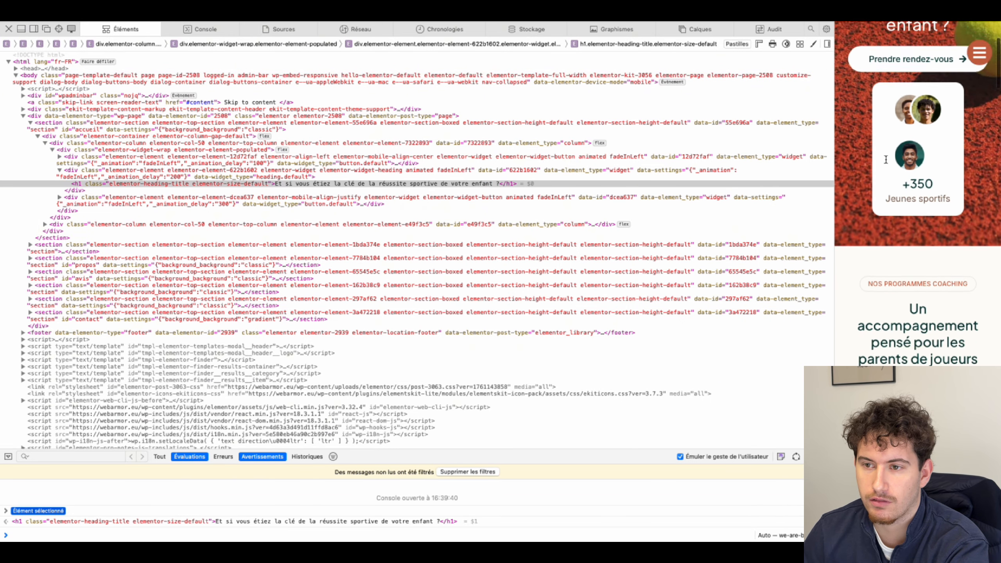
scroll(887, 156, up, 5)
scroll(886, 158, down, 2)
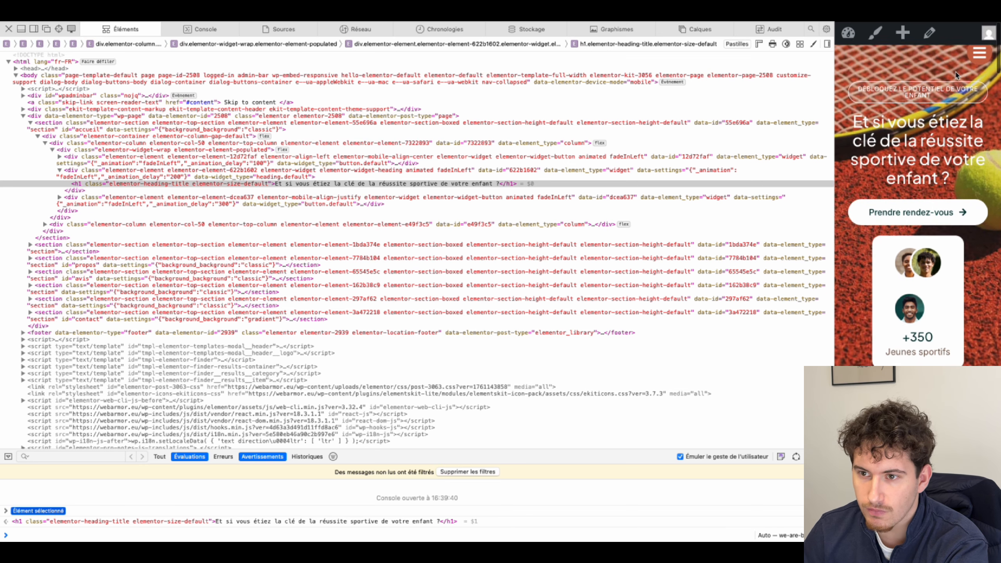
Step: Open and close the mobile menu with the hamburger toggle, then close Web Inspector
click(980, 58)
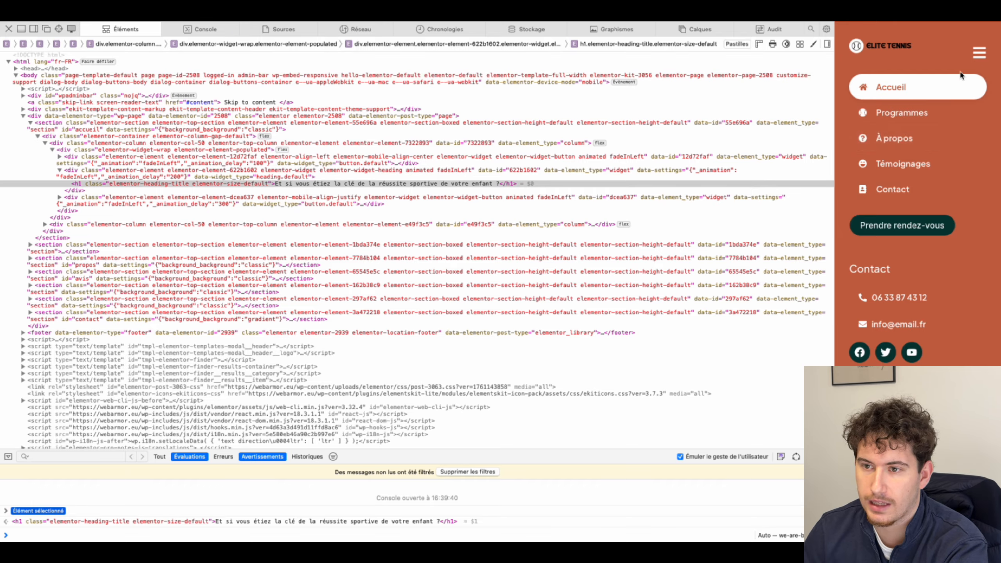
click(979, 57)
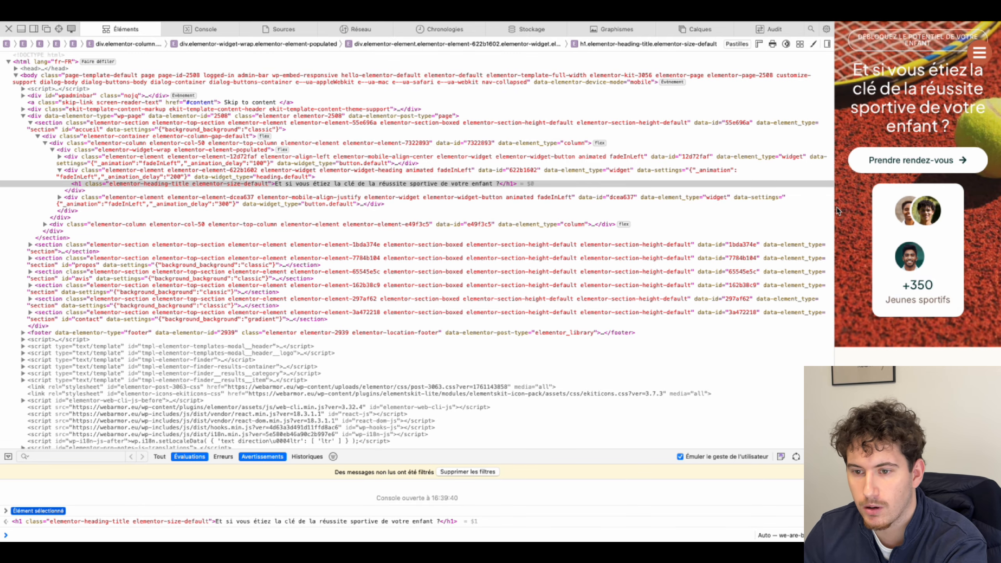
click(8, 29)
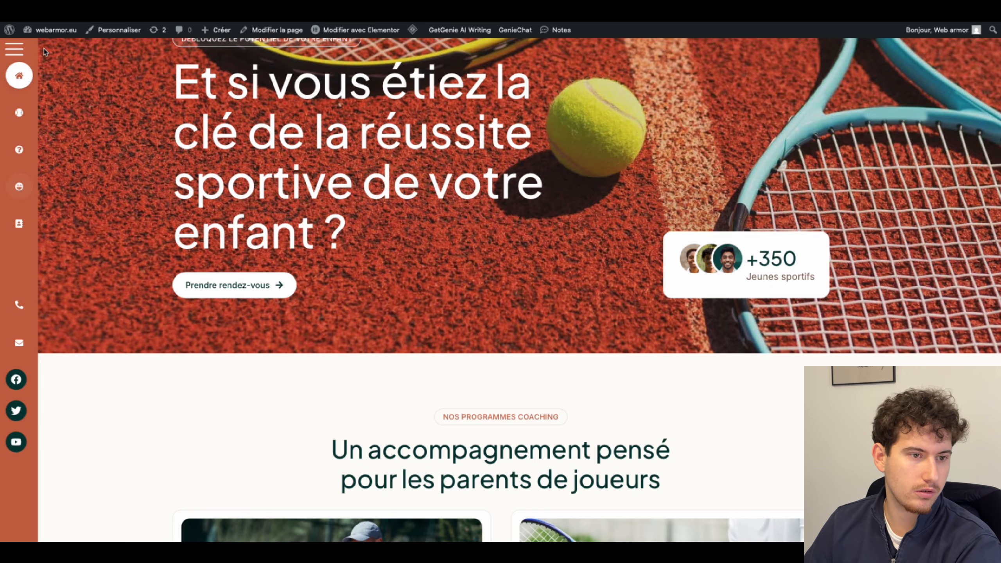
Step: Expand the icon-only sidebar to the full menu and scroll down and up to confirm it stays fixed
click(15, 50)
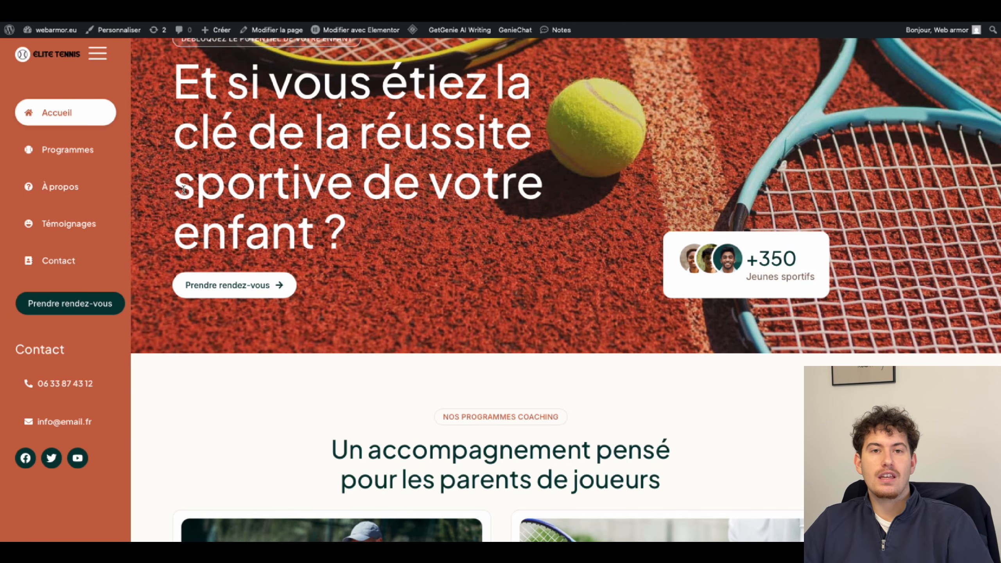
scroll(208, 191, down, 10)
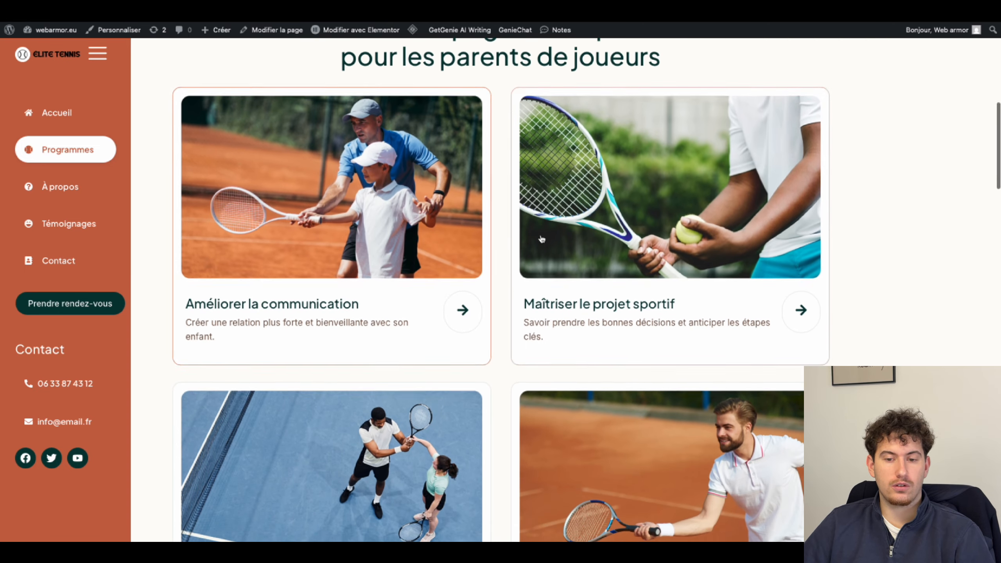
scroll(525, 188, up, 10)
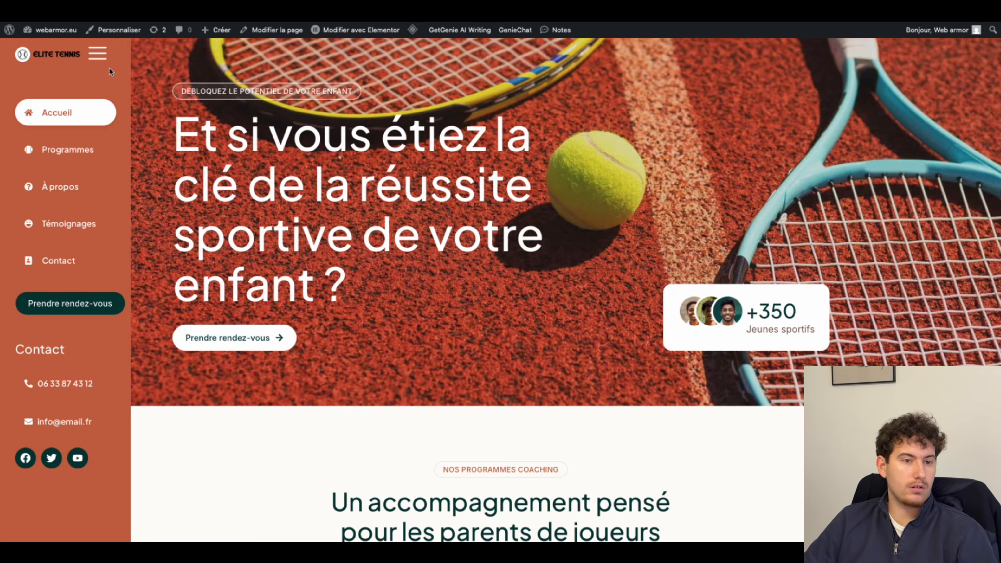
scroll(220, 161, down, 3)
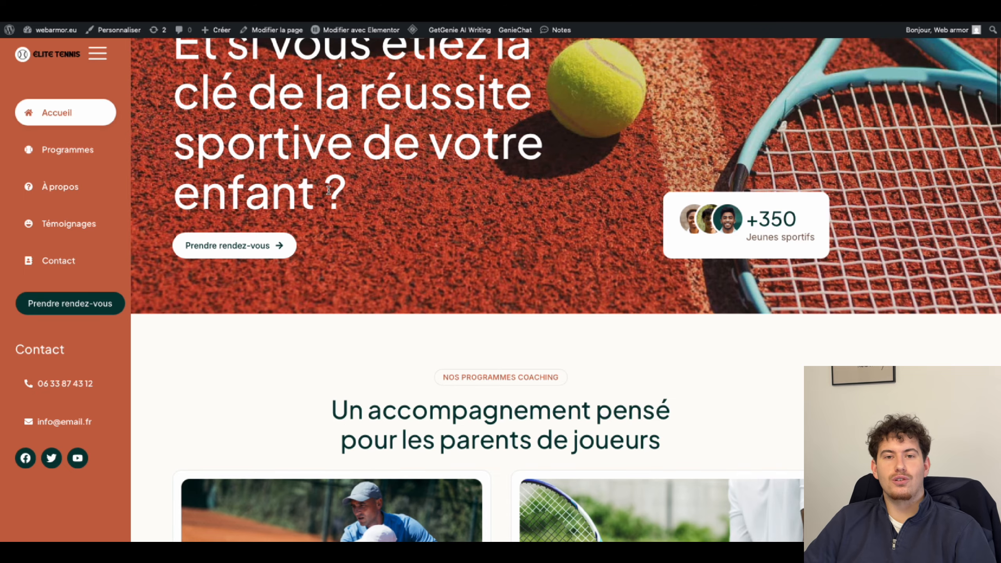
scroll(329, 190, up, 3)
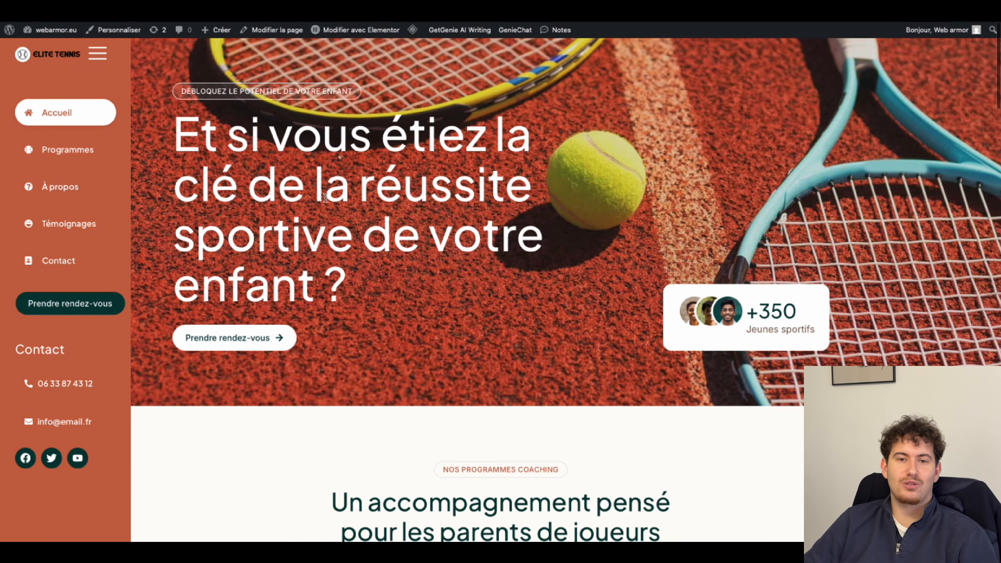